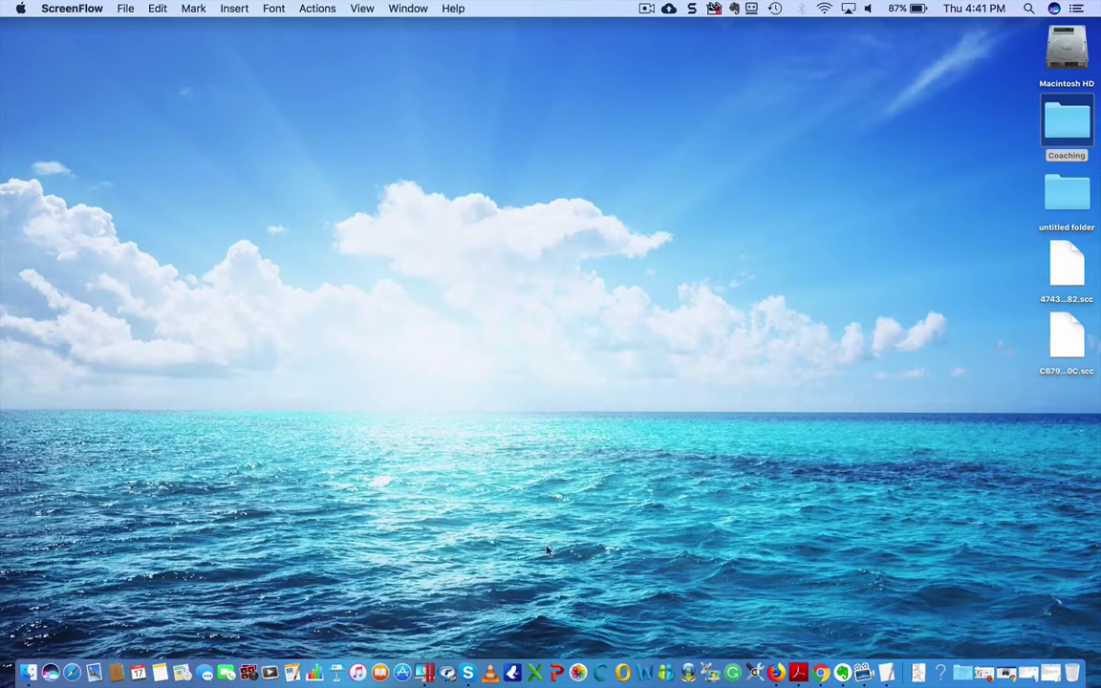
Switch to Chrome and look over the Leo Messi T-shirt listing on eBay, including its photo, price and sales
left_click(1005, 679)
left_click(61, 37)
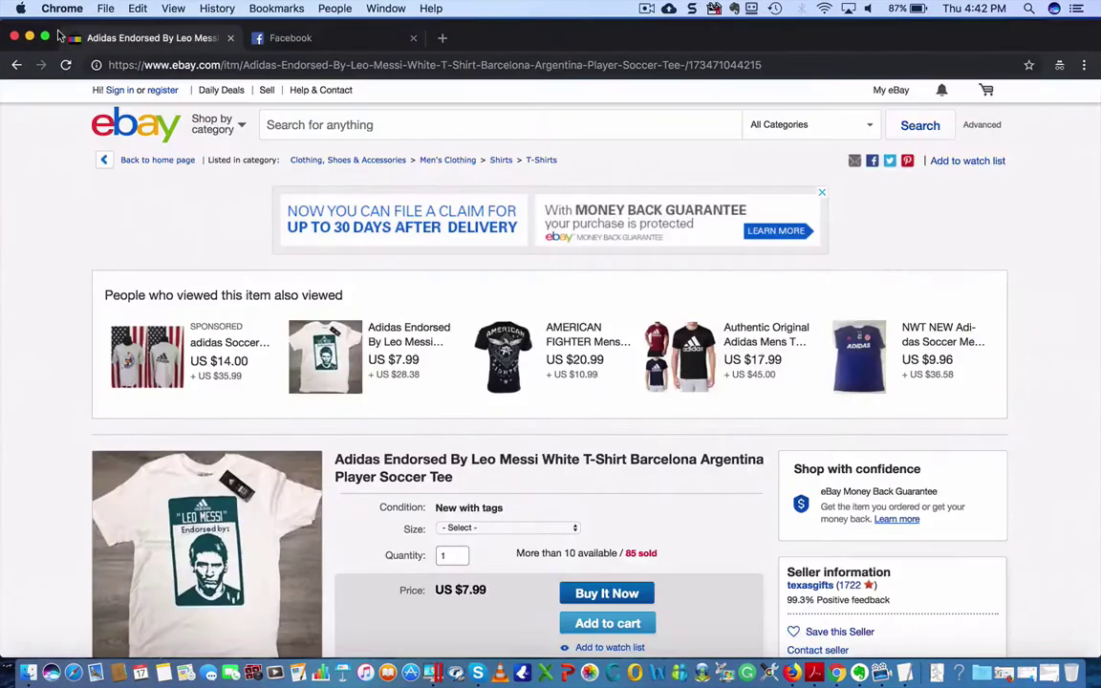
scroll(31, 446, "down", 5)
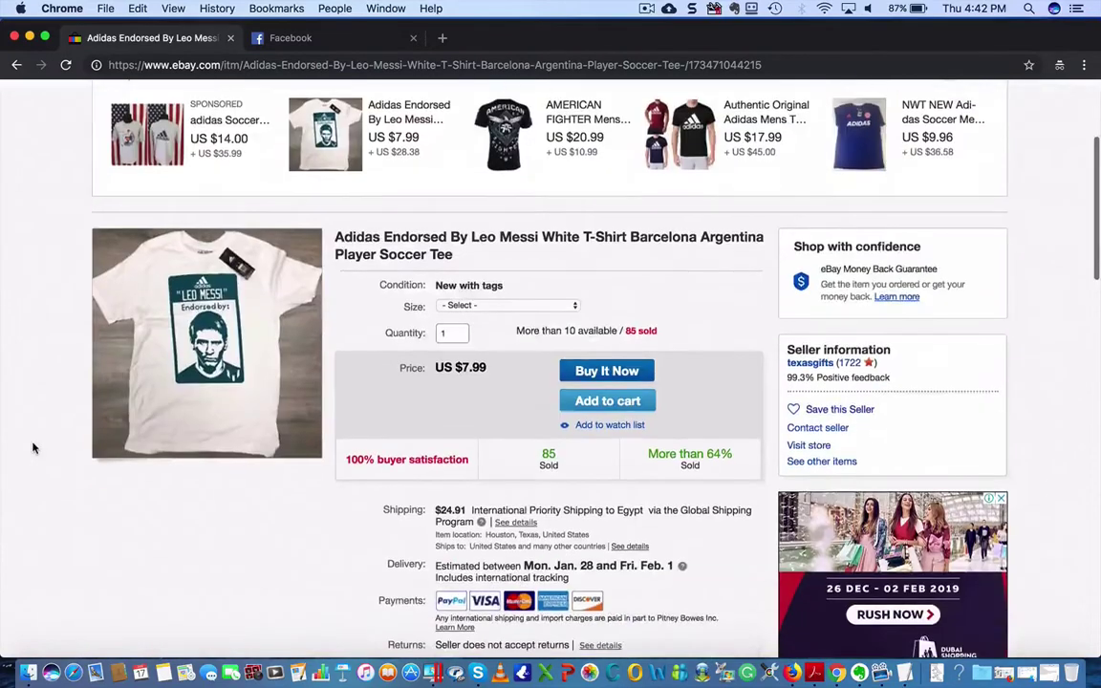
scroll(32, 446, "up", 1)
mouse_move(180, 418)
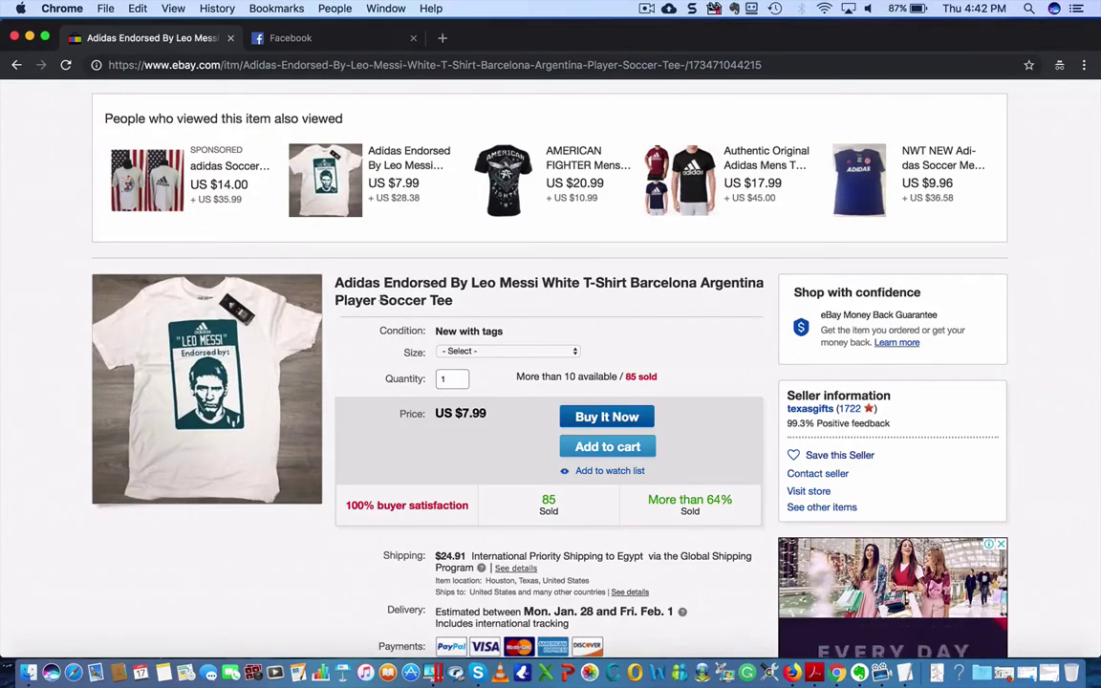
Examine the niche keywords in the T-shirt listing's title, such as Soccer, Barcelona and Argentina, alongside the product photo
double_click(401, 300)
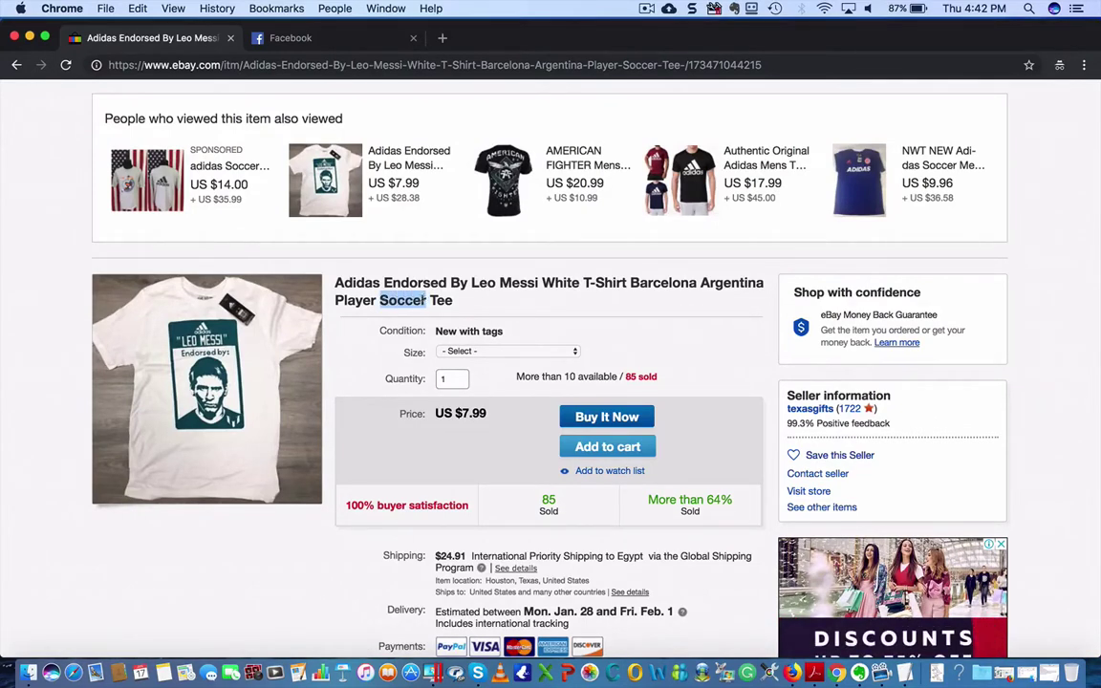
left_click(487, 310)
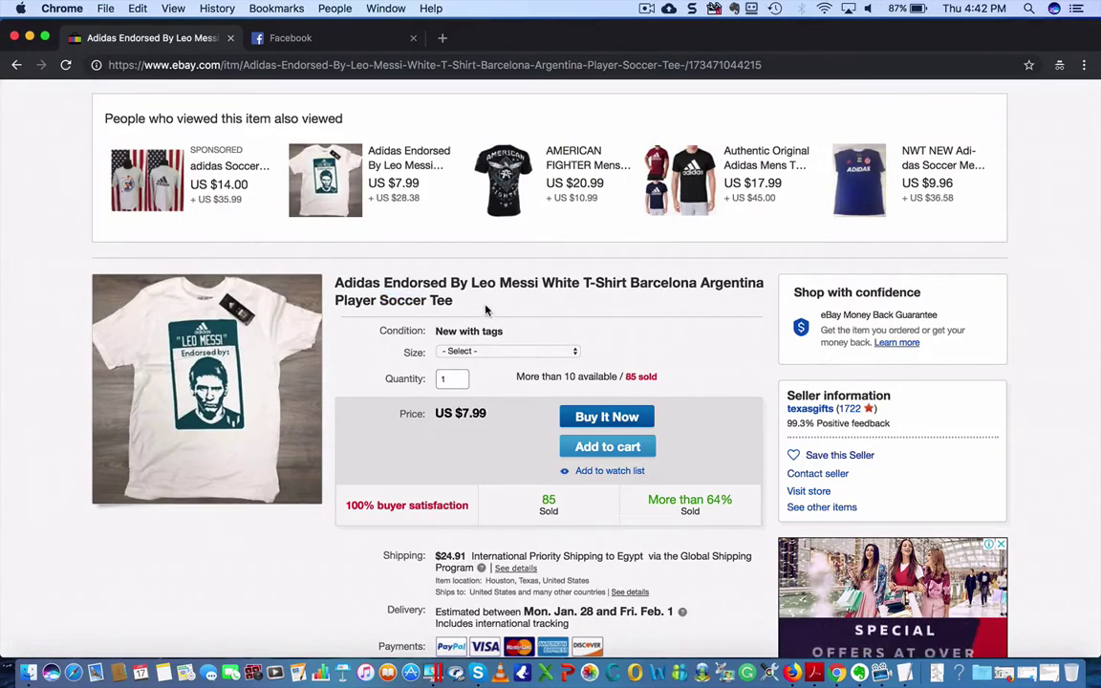
double_click(402, 300)
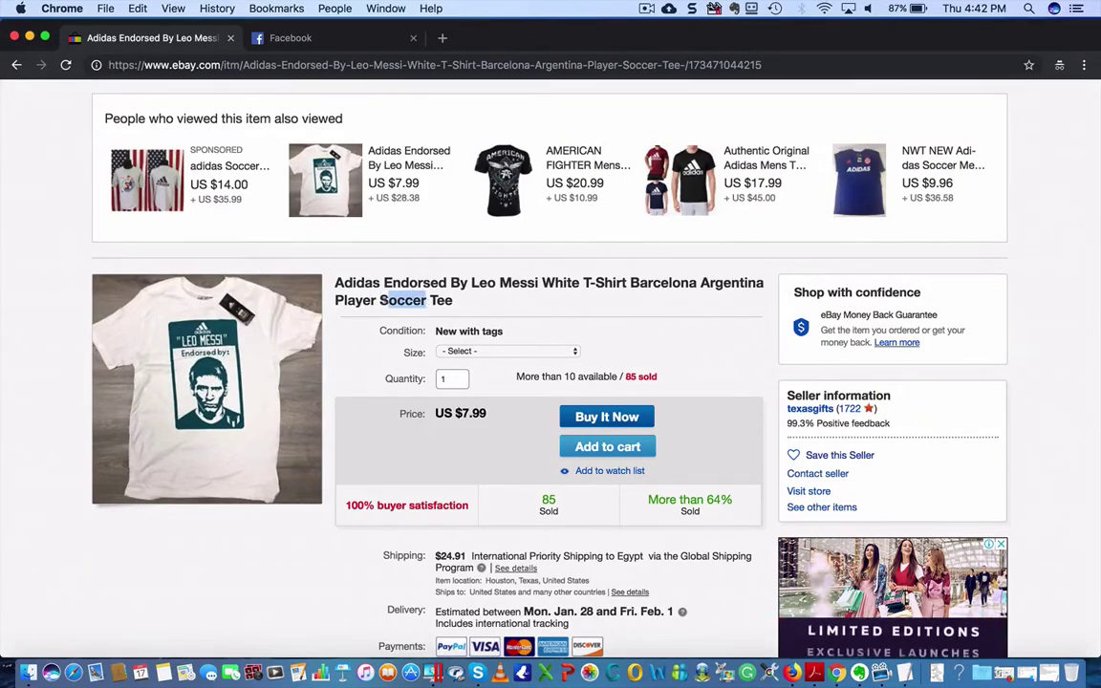
left_click(365, 271)
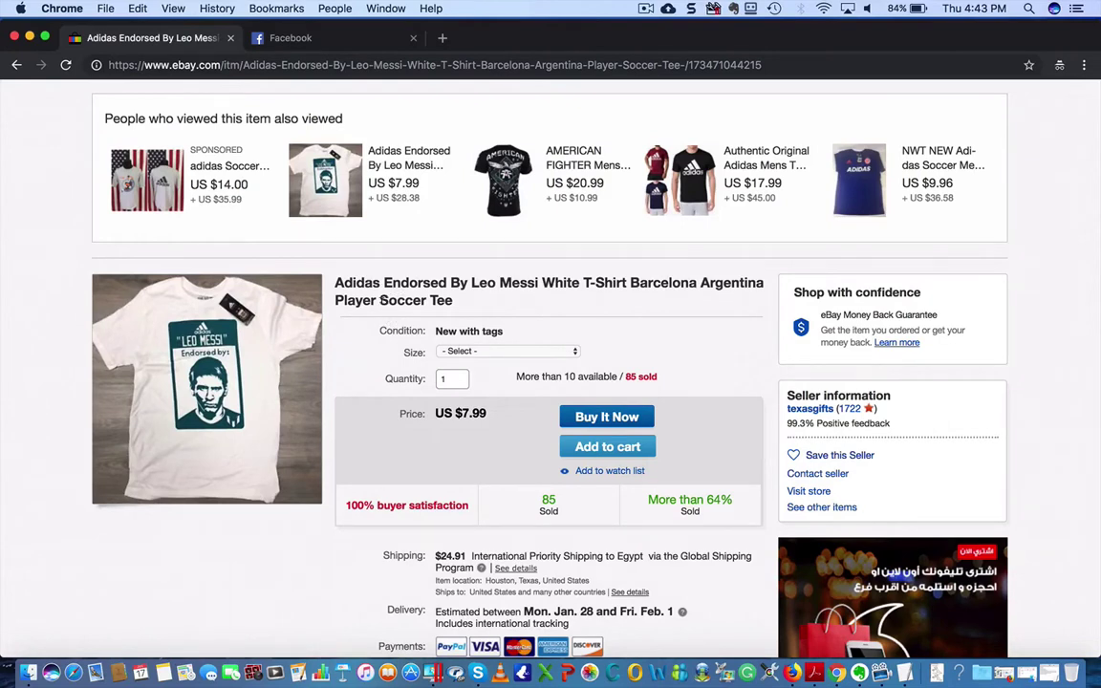
left_click_drag(630, 283, 765, 283)
left_click(634, 283)
left_click(710, 302)
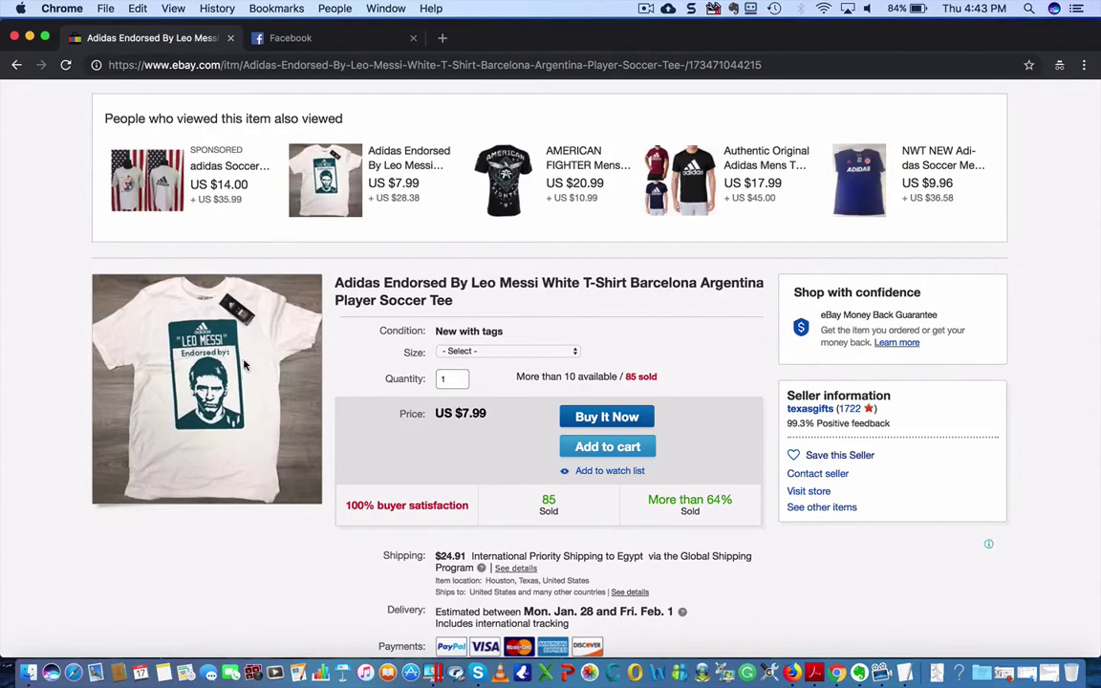
mouse_move(127, 437)
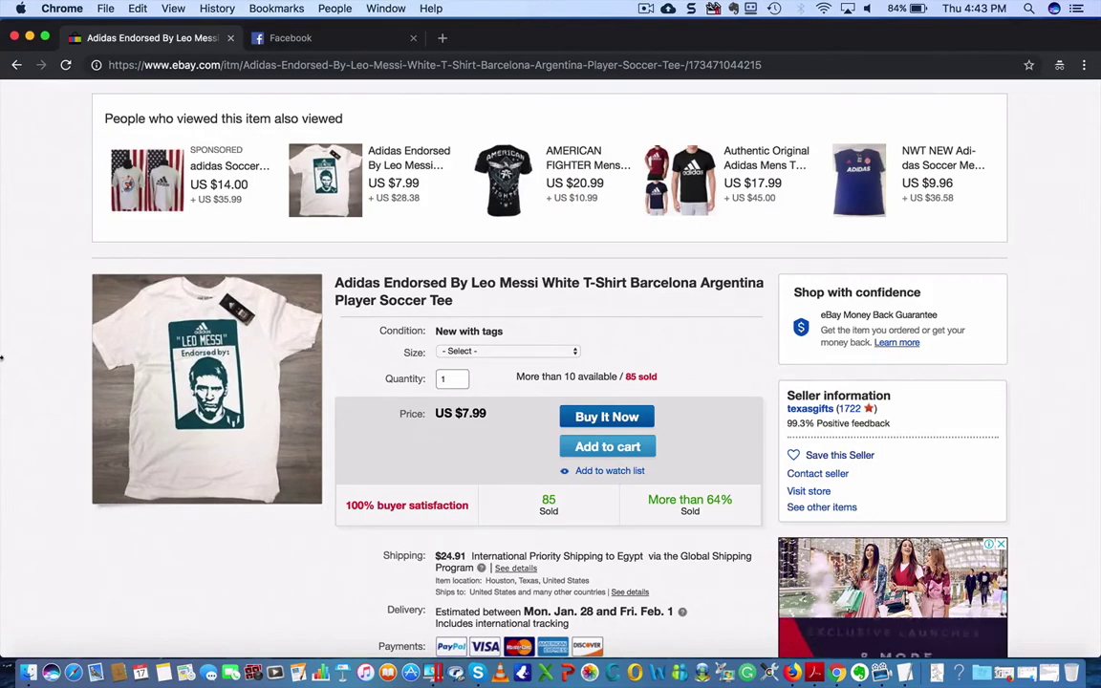
Switch to the open Facebook site and start creating a new Page of the Business or brand type
left_click(289, 38)
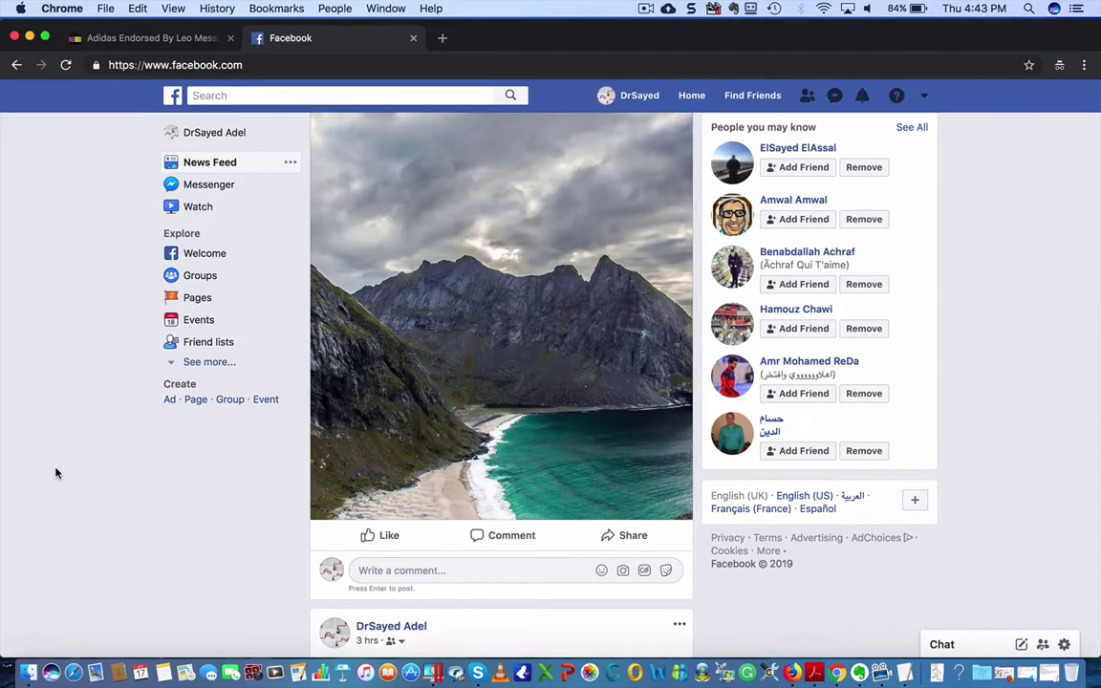
scroll(55, 473, "up", 1)
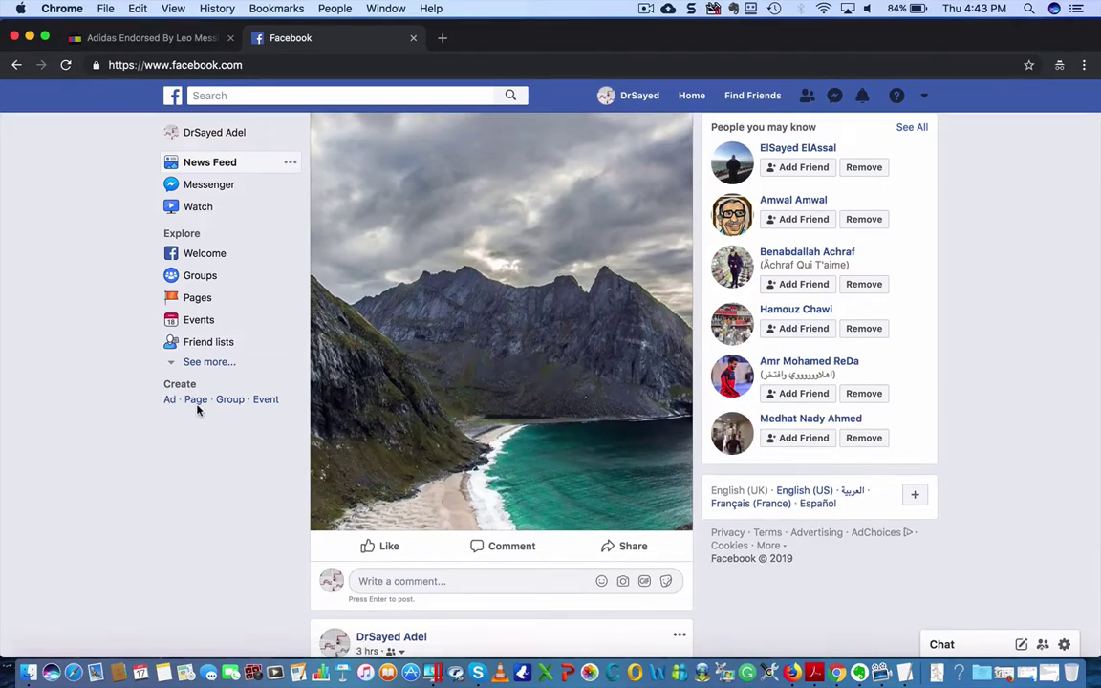
left_click(195, 400)
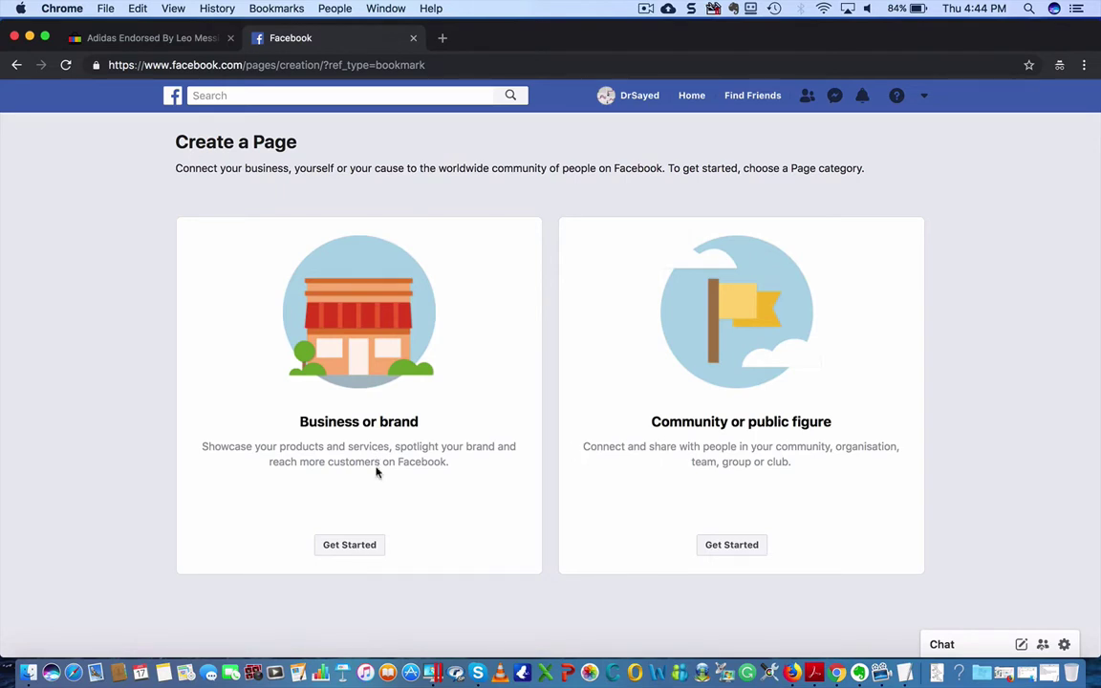
left_click(348, 544)
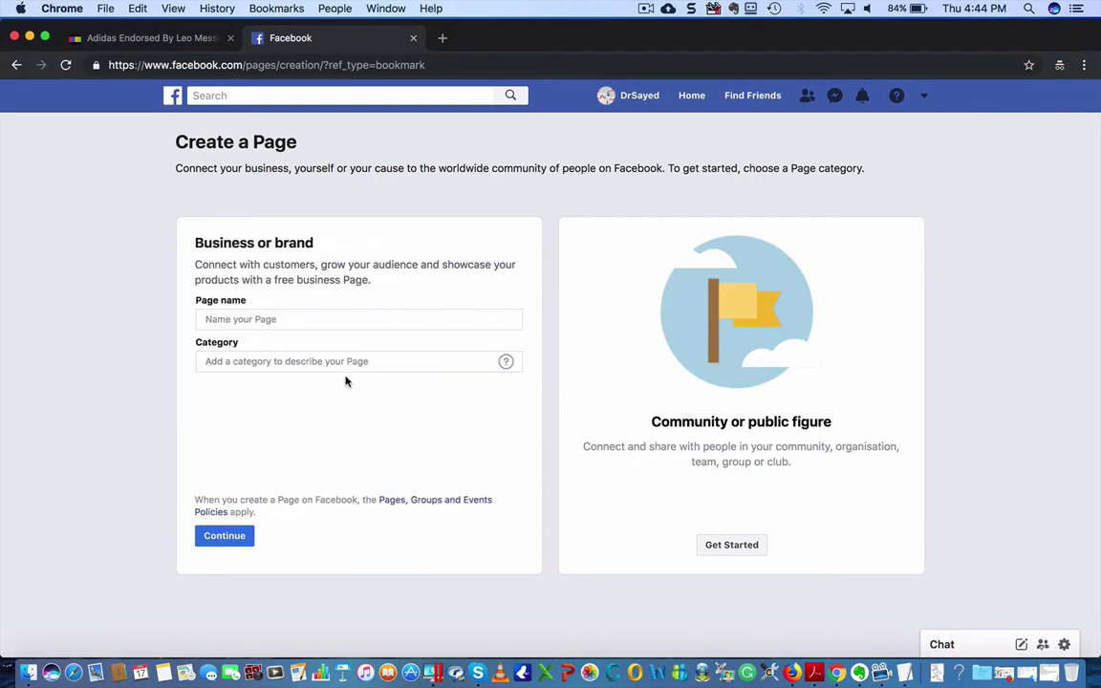
Name the new page "Leo Messi Unofficial Fan Page"
left_click(288, 322)
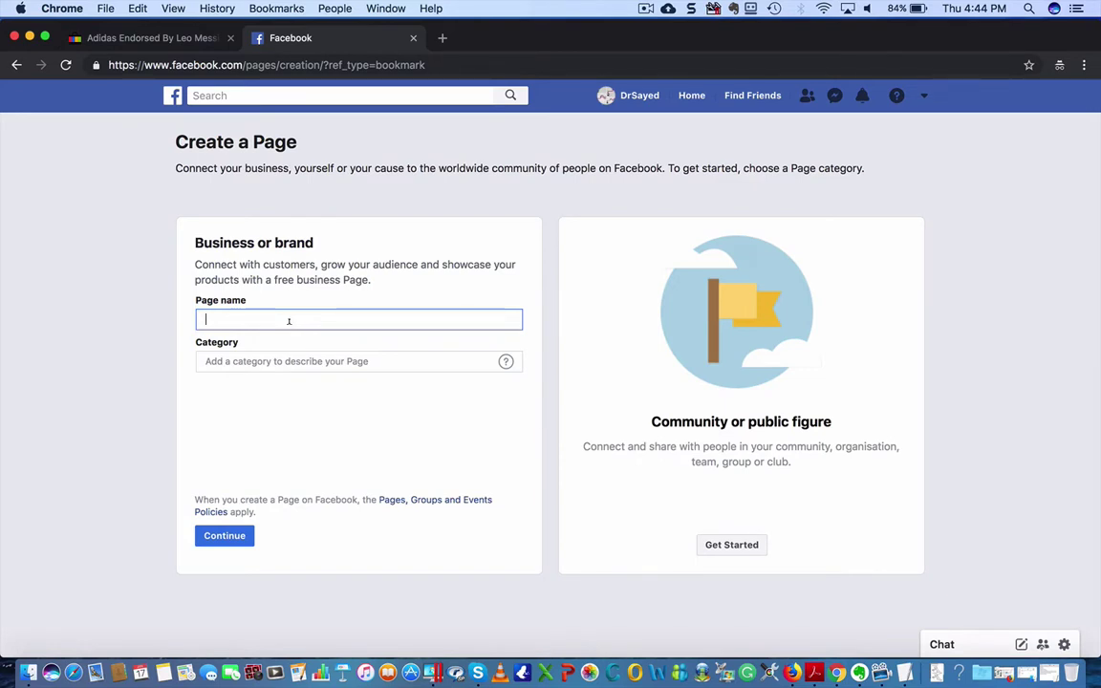
type("Leo Messi Unoffi")
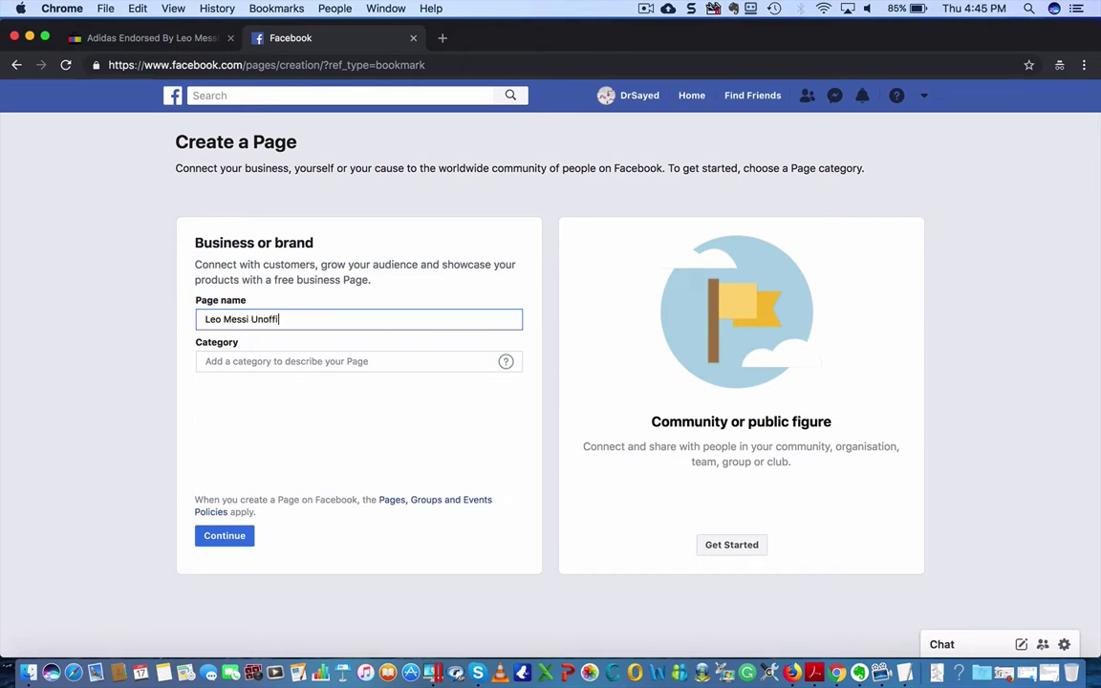
type("cial ")
type("Fans")
key("BackSpace")
type("Page")
left_click(265, 361)
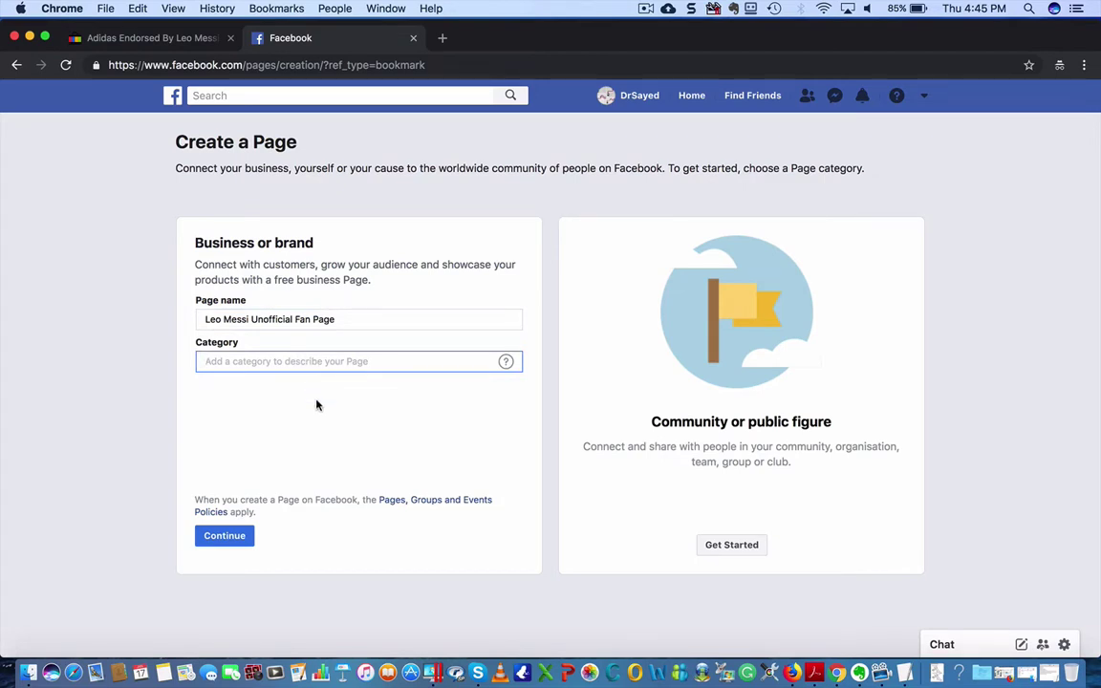
Try "Football" as the page's category search and clear the entry
type("Foot")
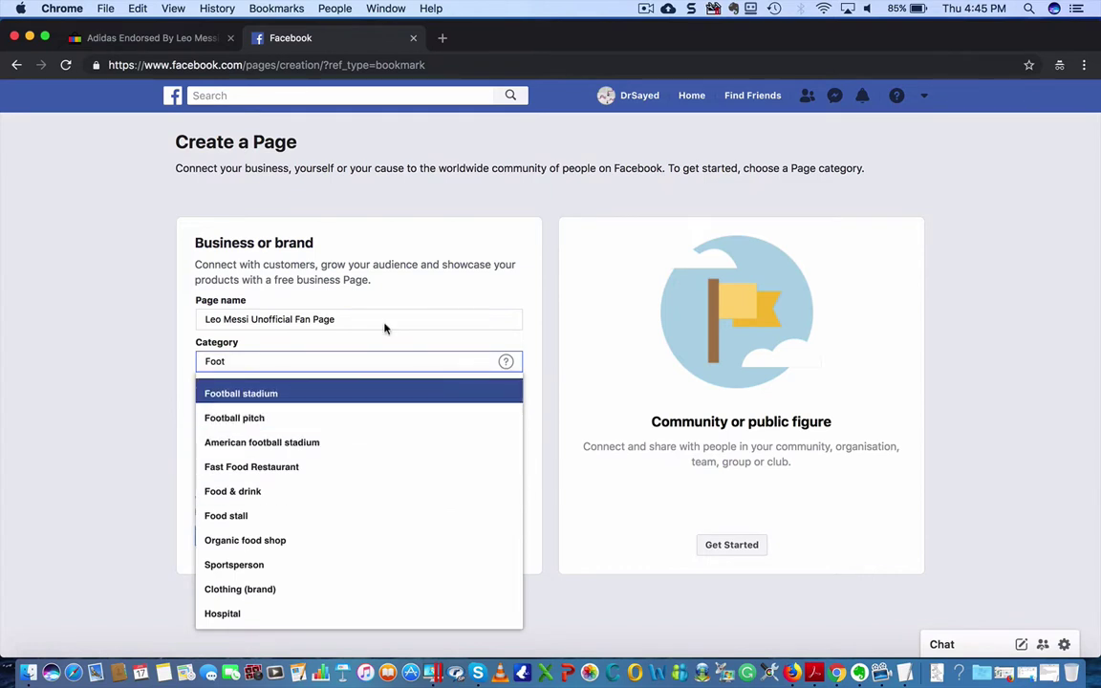
type("ball")
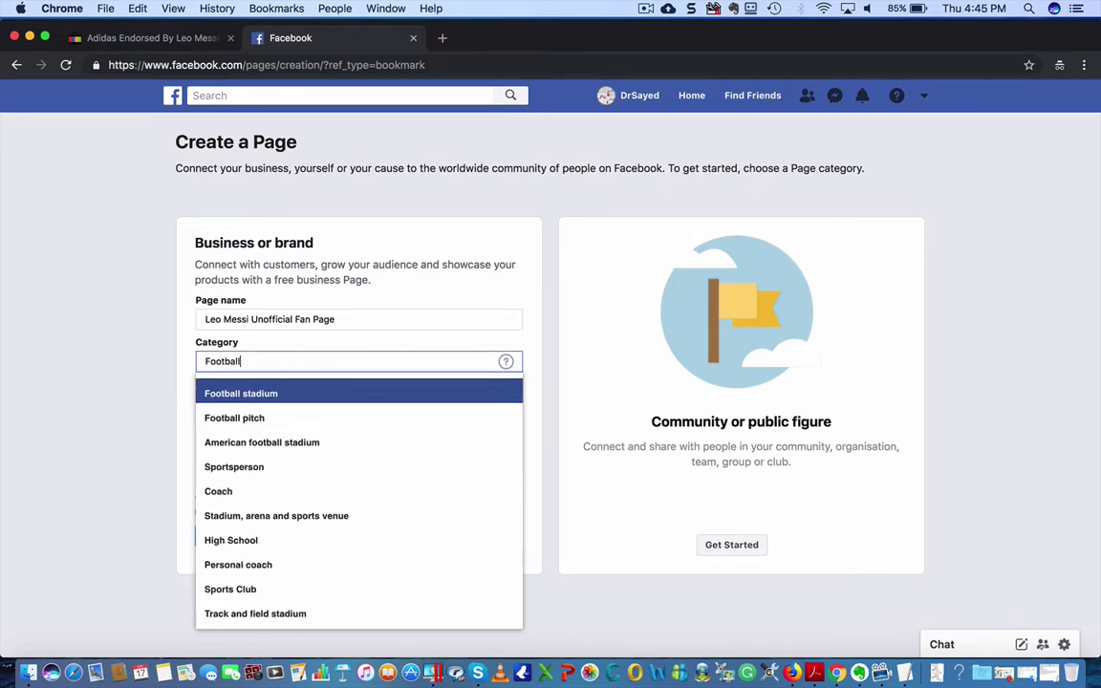
key("BackSpace")
key("BackSpace")
key("BackSpace")
key("BackSpace")
key("BackSpace")
key("BackSpace")
key("BackSpace")
key("BackSpace")
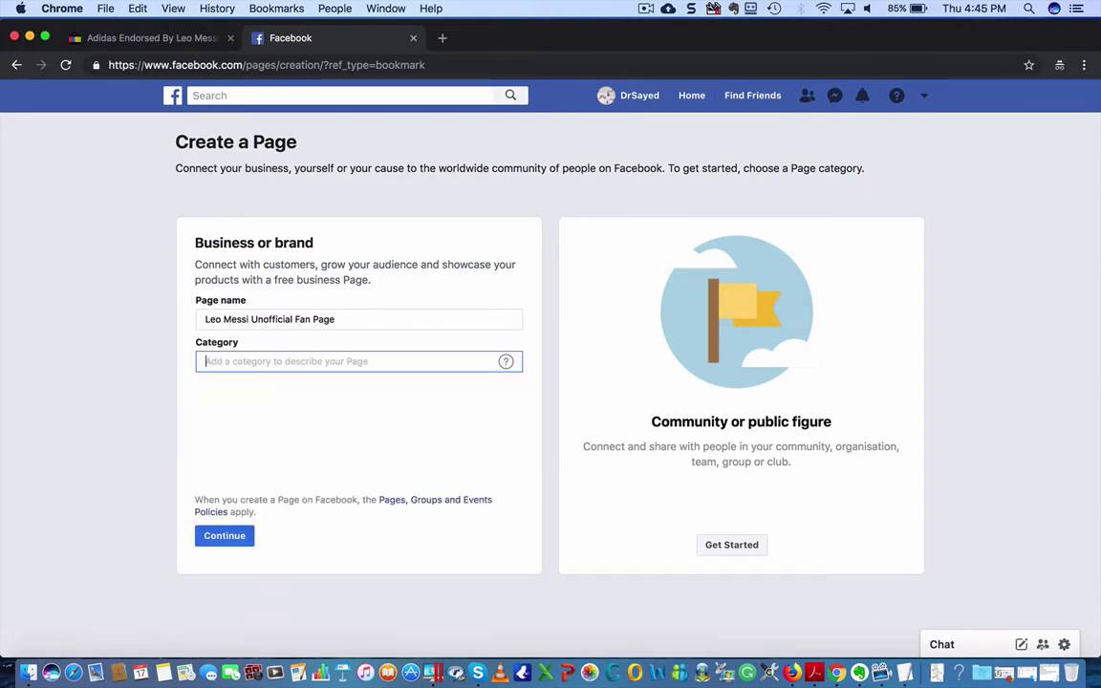
Try "soccer" as the page's category search and clear the entry
type("soccer")
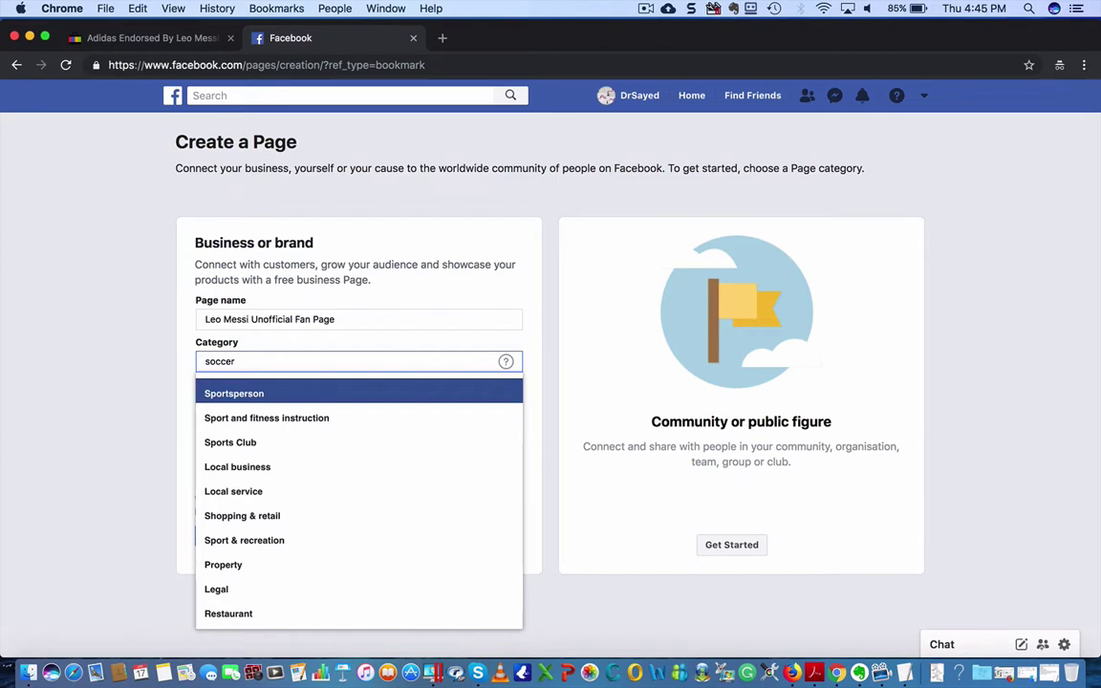
key("BackSpace")
key("BackSpace")
key("BackSpace")
key("BackSpace")
key("BackSpace")
key("BackSpace")
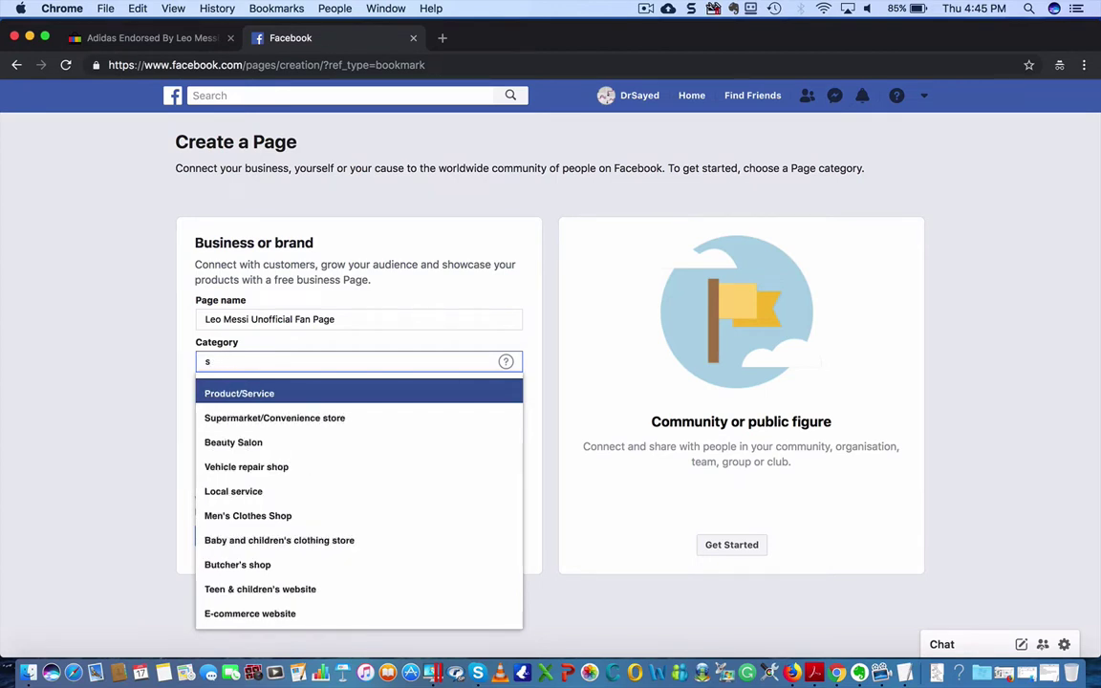
Look up "football" among the page categories, choose Sportsperson, and submit the page details
type("footbl")
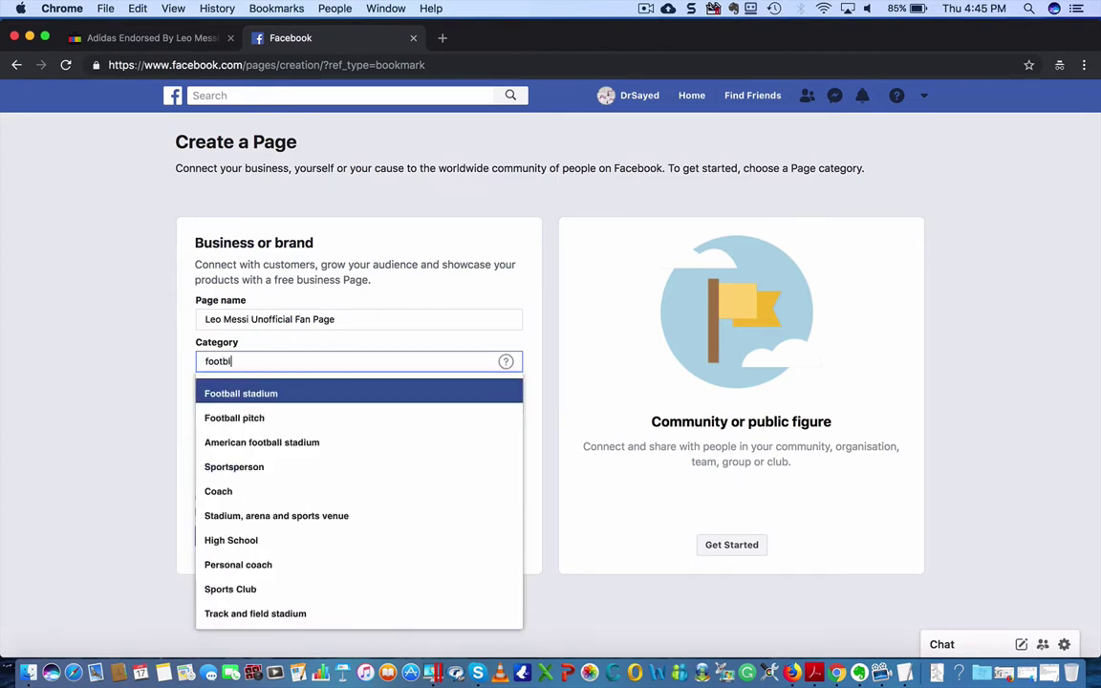
key("BackSpace")
type("all")
left_click(230, 467)
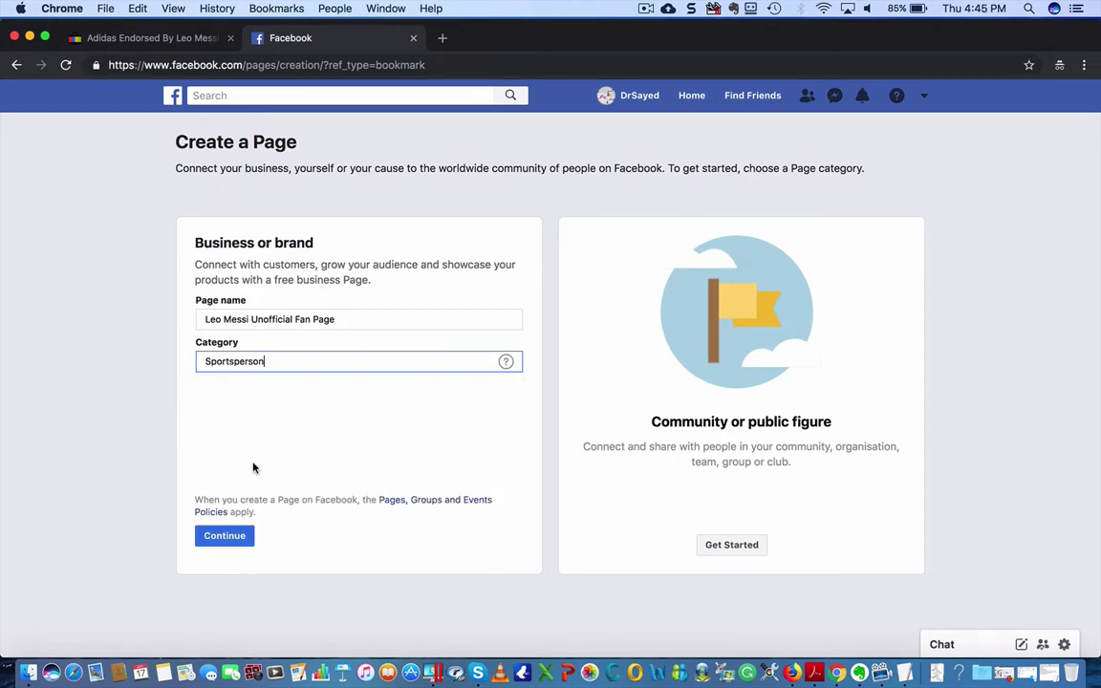
left_click(223, 538)
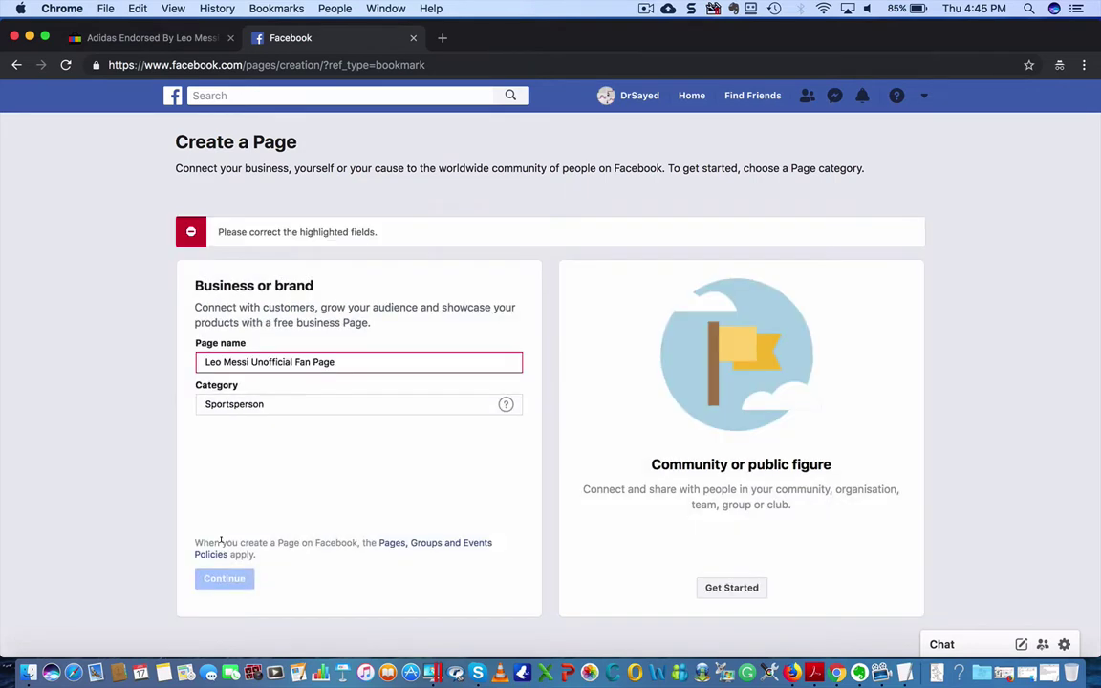
Change the page name to "Leo Messi Unofficial Fan Club" and submit the page details again
mouse_move(369, 364)
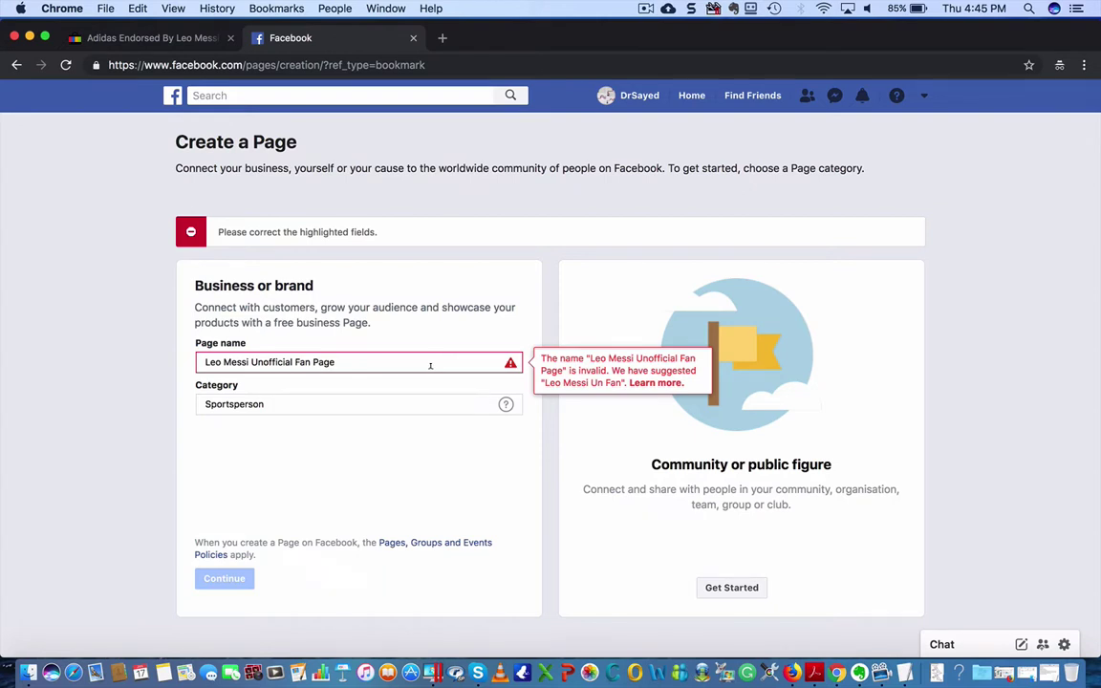
left_click(420, 365)
left_click_drag(312, 362, 363, 364)
type("Clu")
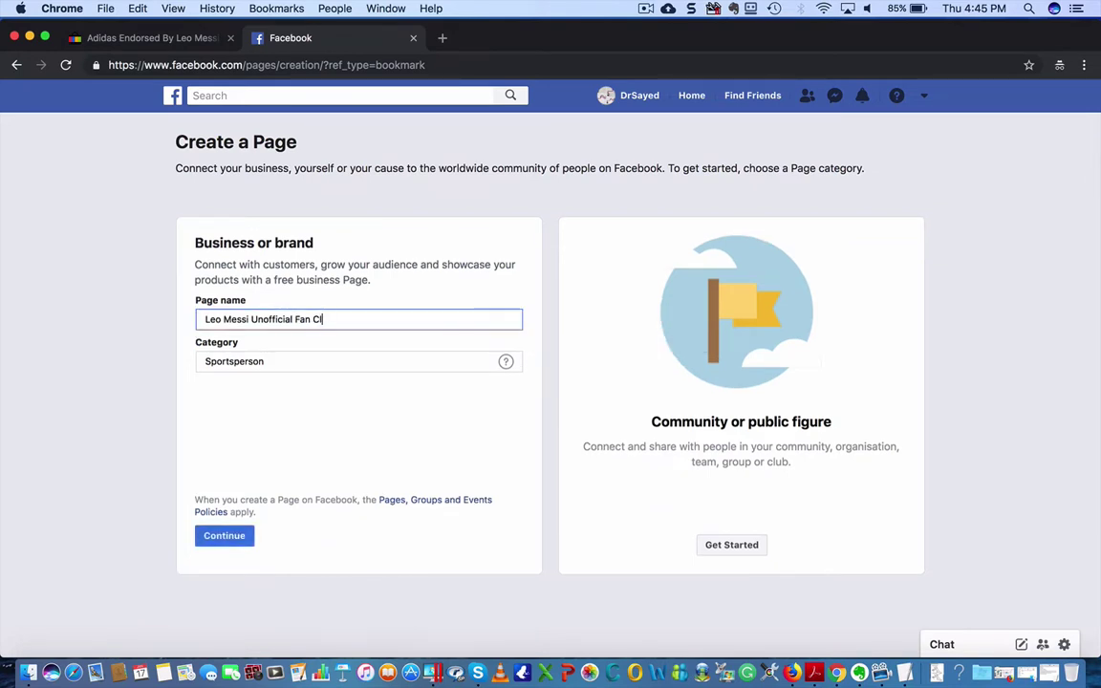
type("b")
left_click(215, 533)
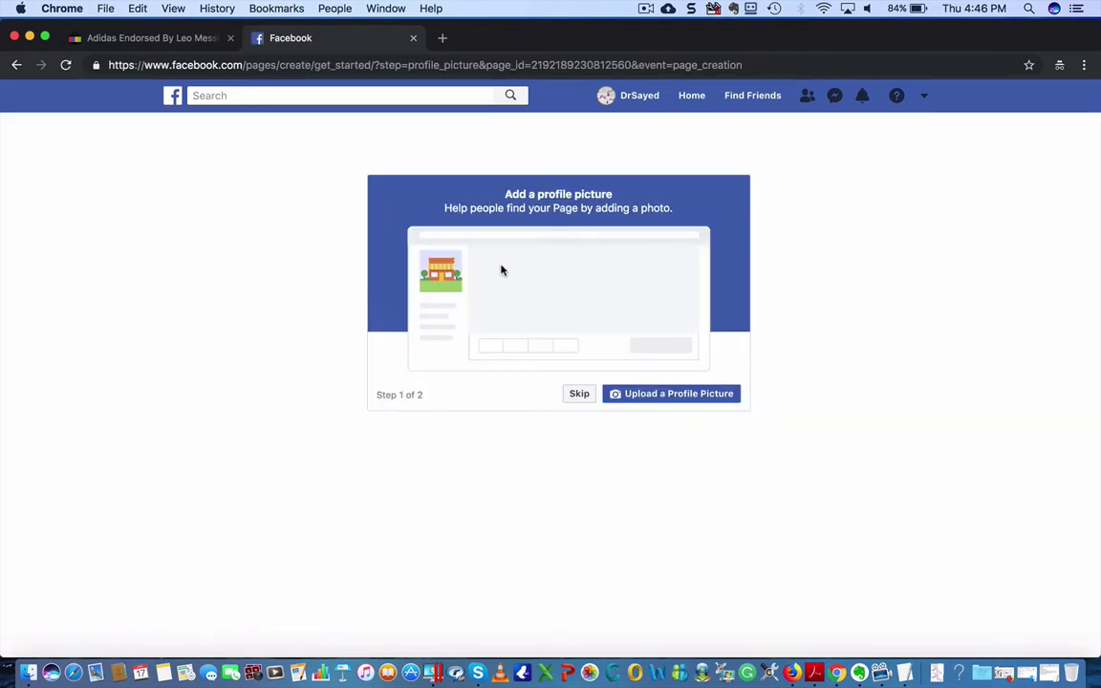
Search Google for "leo messi" in a new browser tab and show the image results
left_click(440, 41)
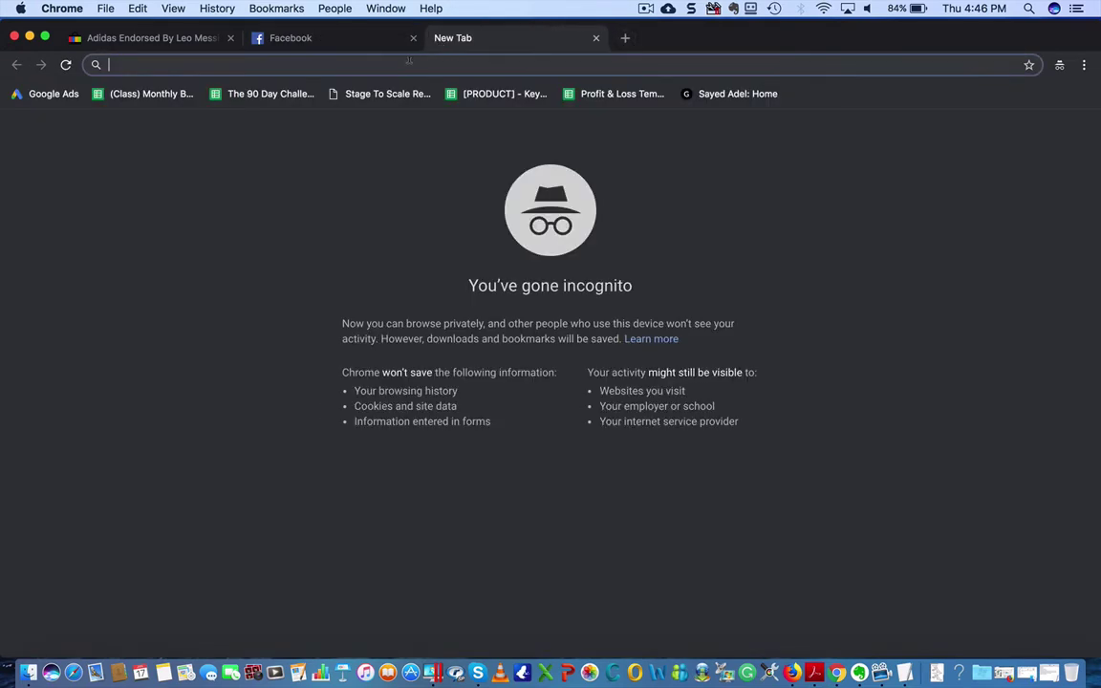
type("leo me")
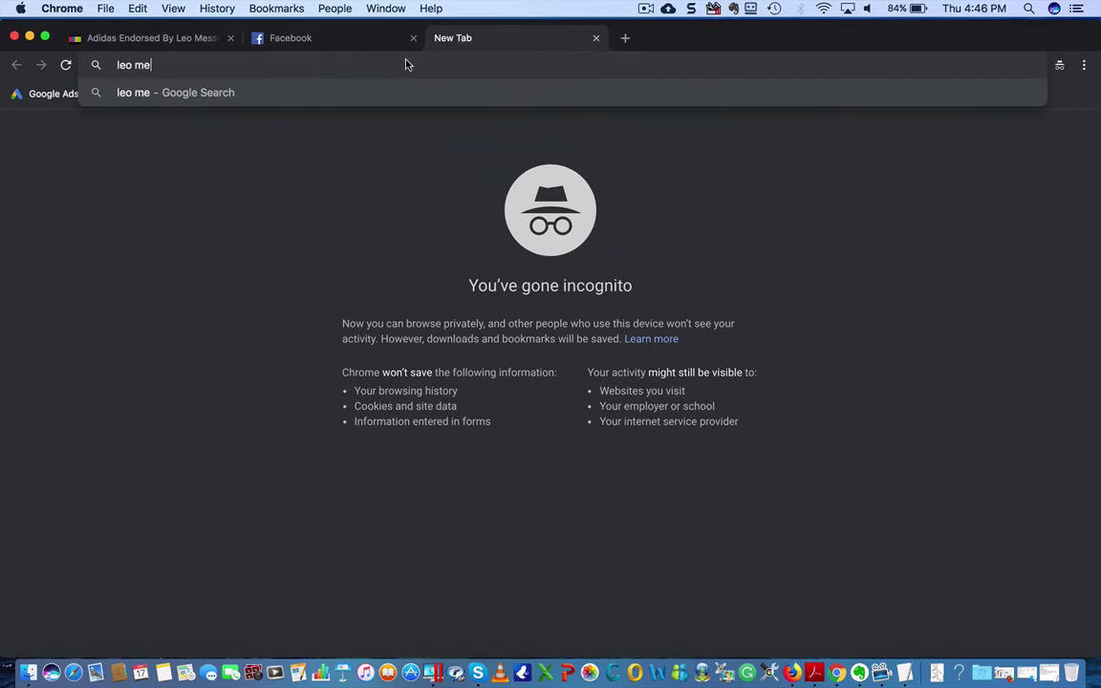
type("ssi")
key("Return")
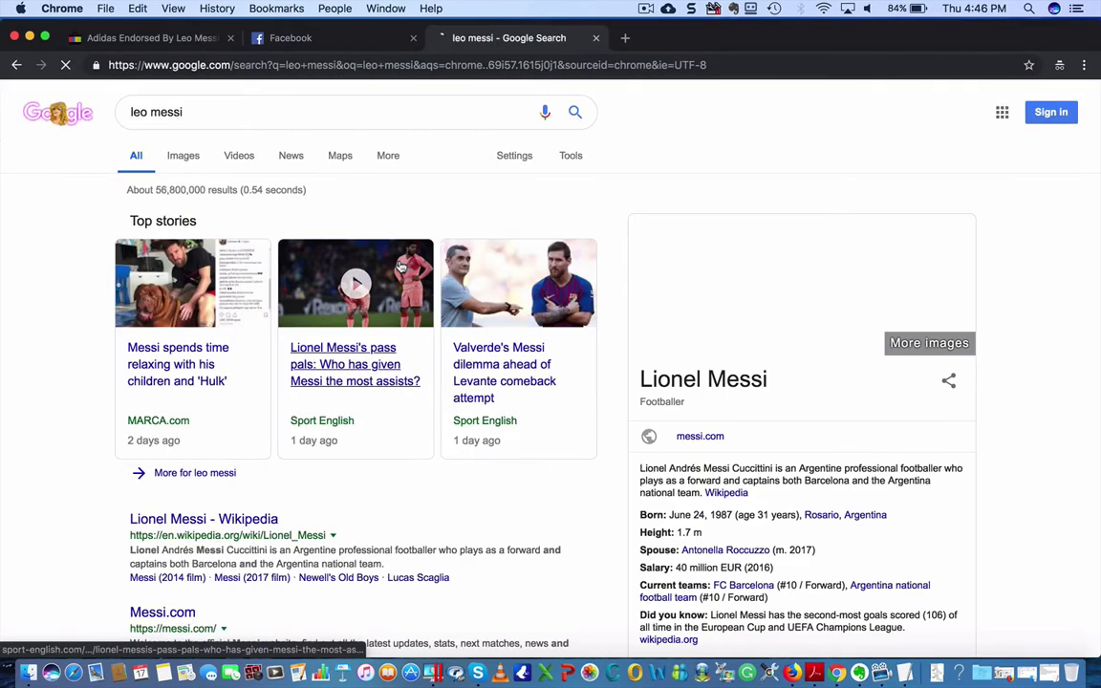
left_click(183, 156)
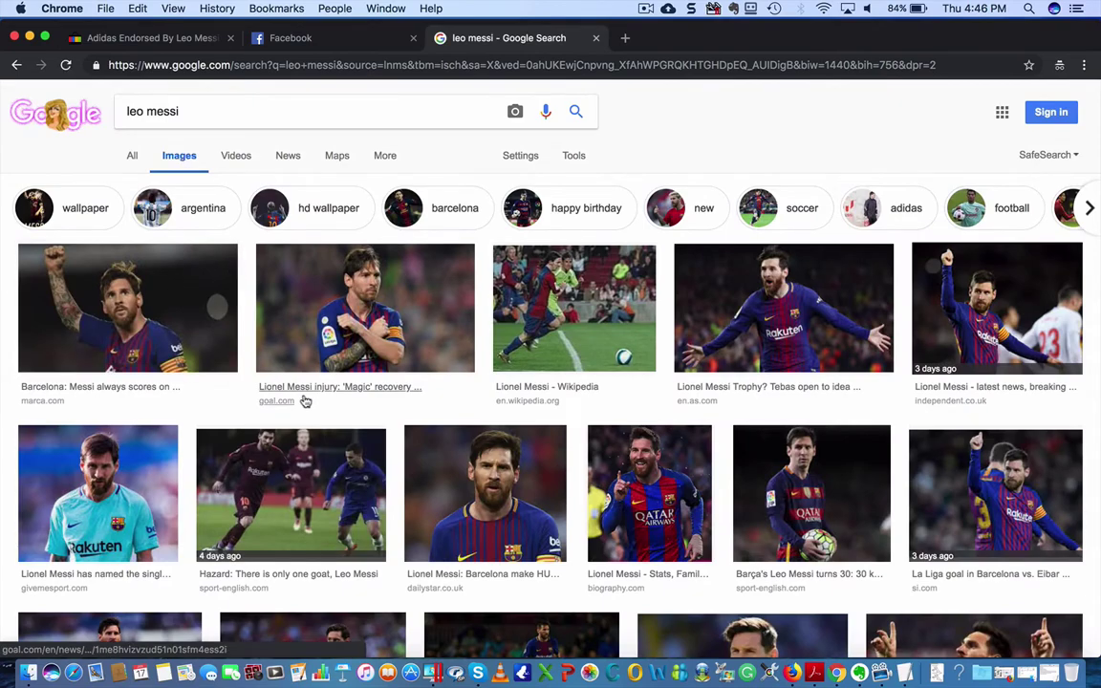
Find the related photo of Messi standing in the number 10 Argentina shirt and save it to the Desktop as a JPEG
scroll(282, 478, "down", 10)
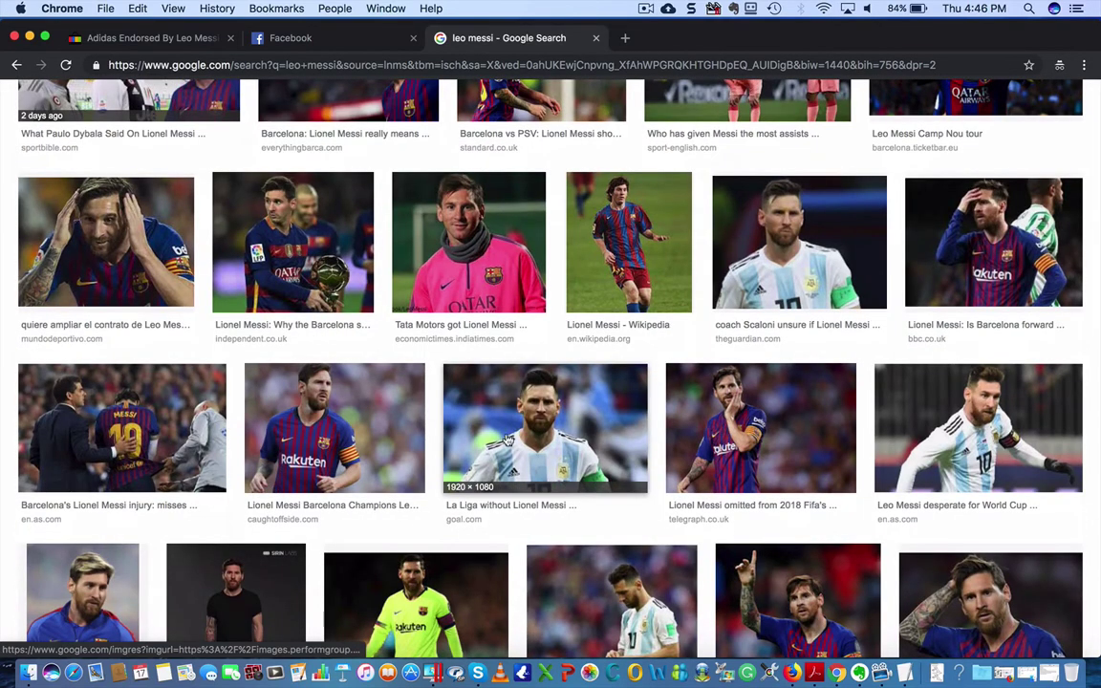
left_click(459, 395)
right_click(345, 364)
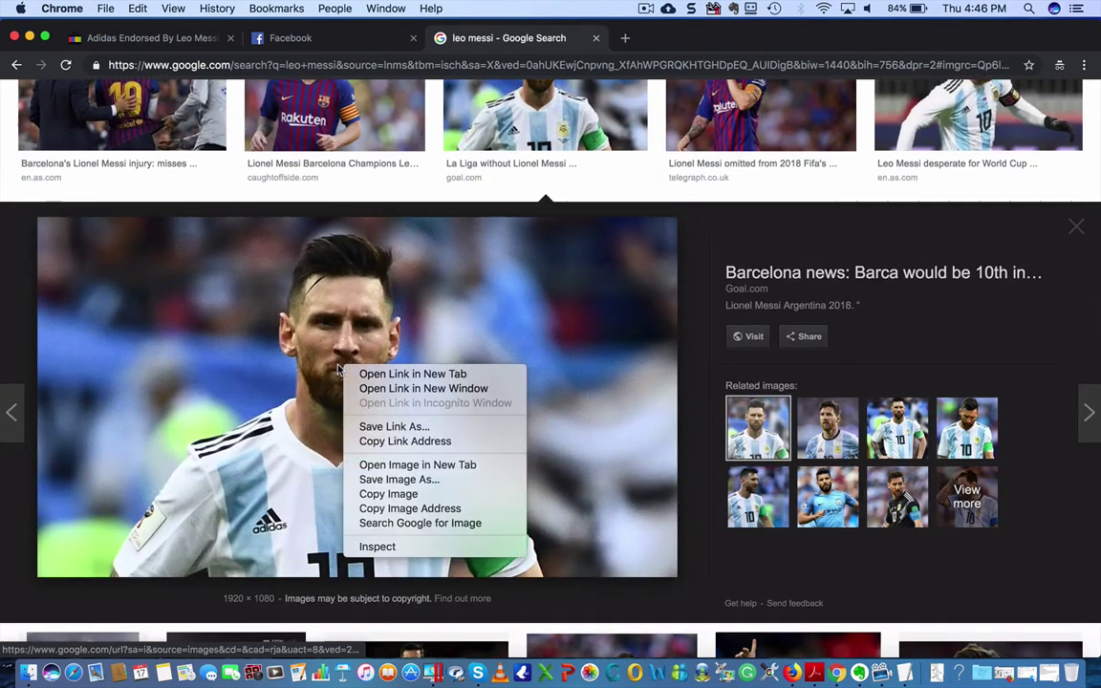
left_click(897, 430)
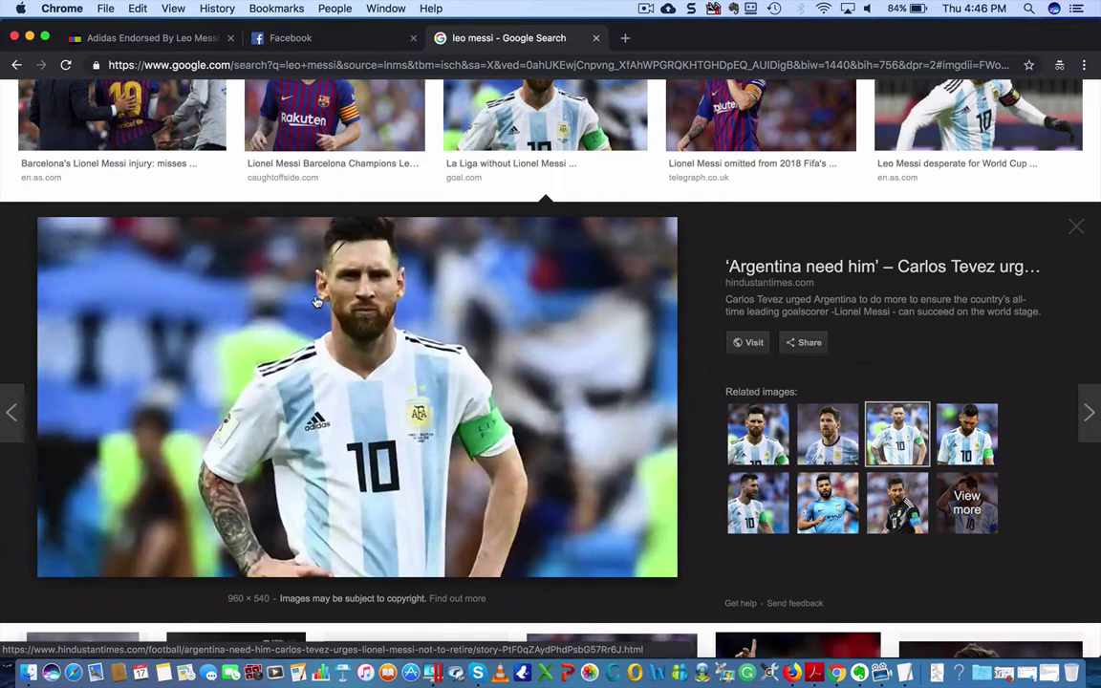
right_click(316, 302)
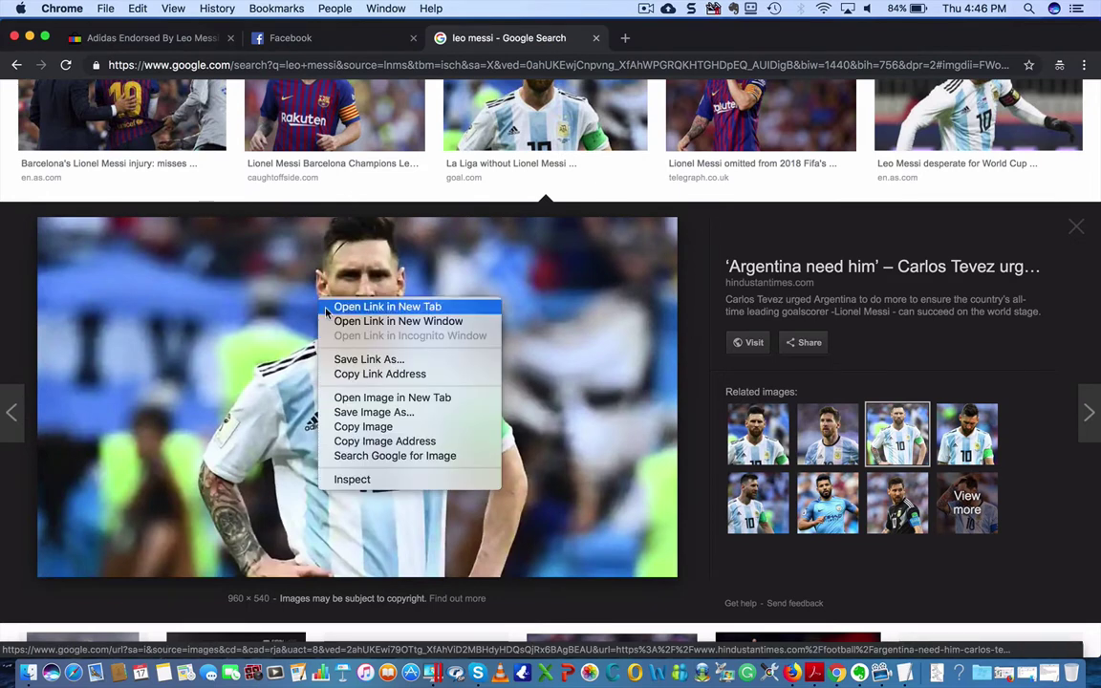
left_click(363, 412)
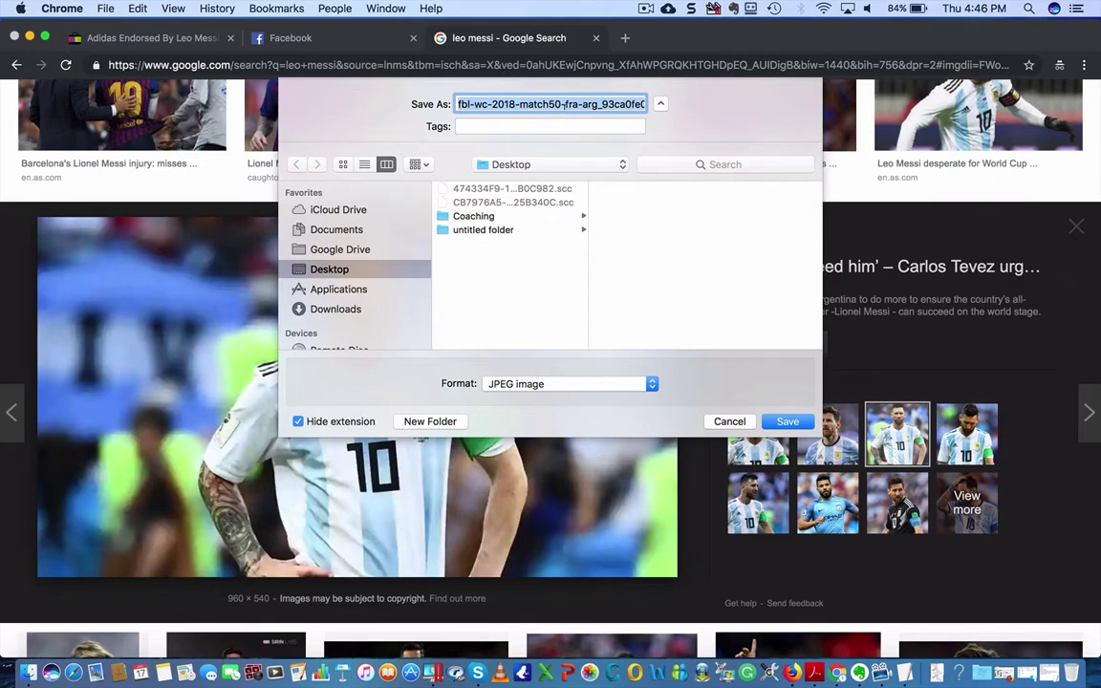
left_click(547, 105)
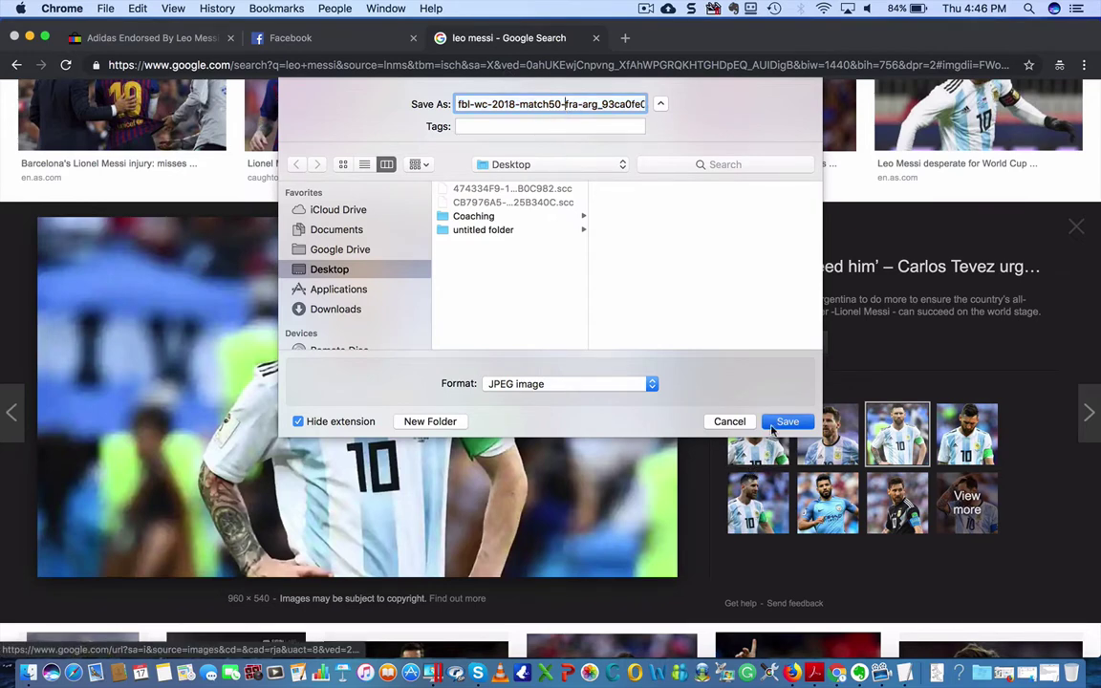
key("Return")
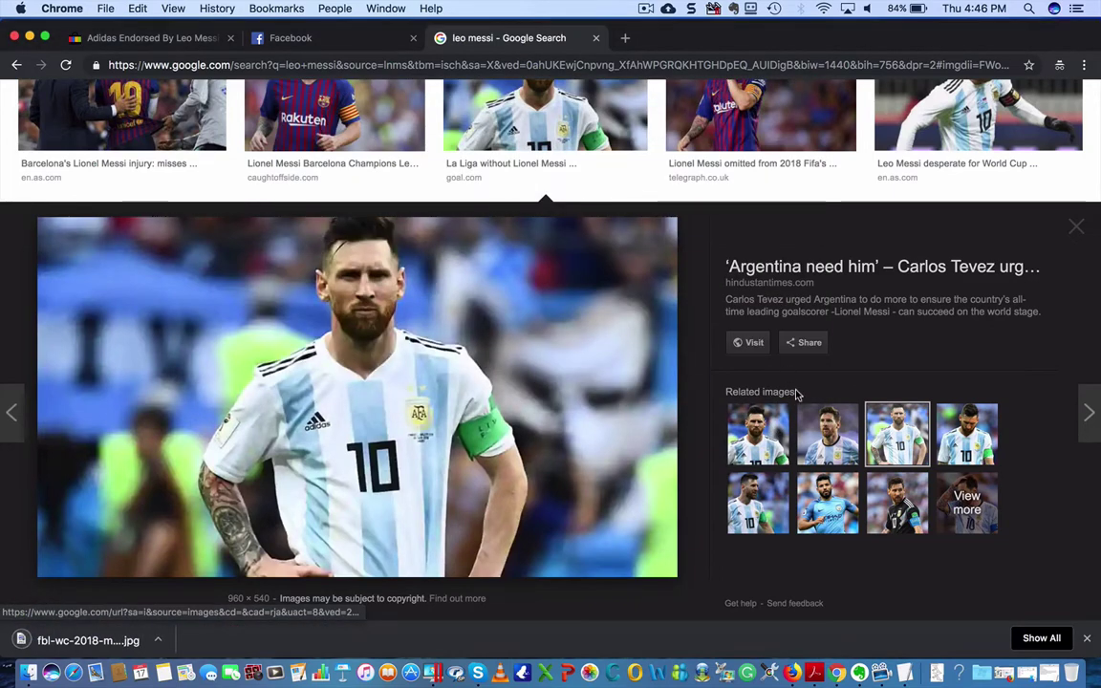
left_click(1086, 638)
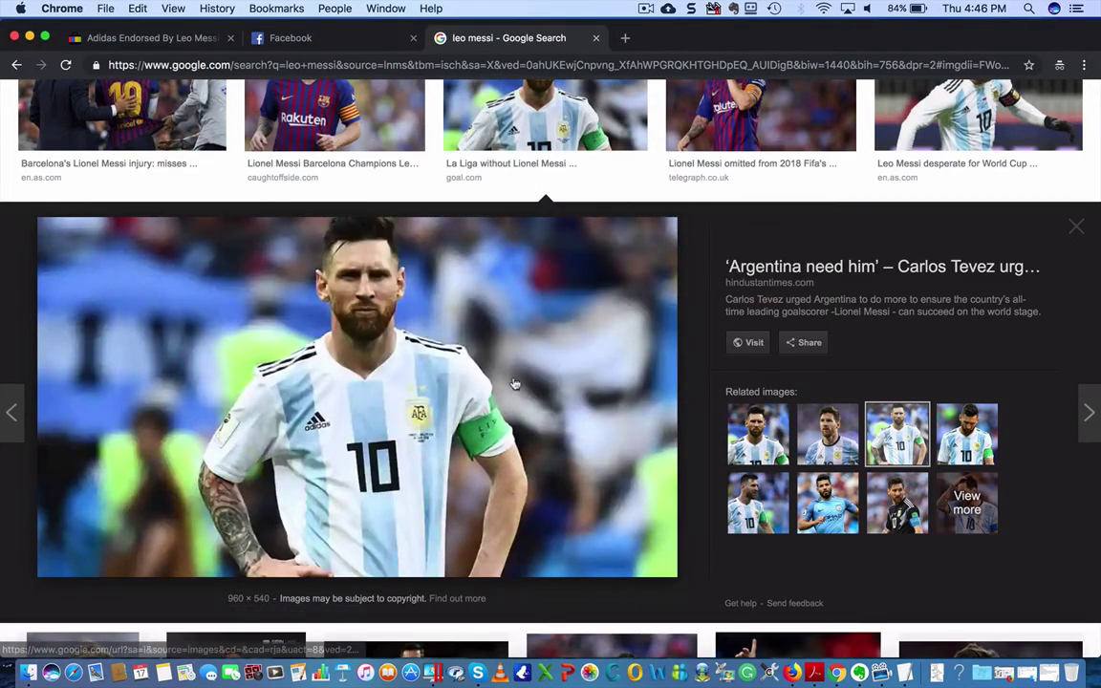
Close the image search and upload the saved fbl-wc-2018-match50 JPEG from the Desktop as the page's profile picture
left_click(596, 38)
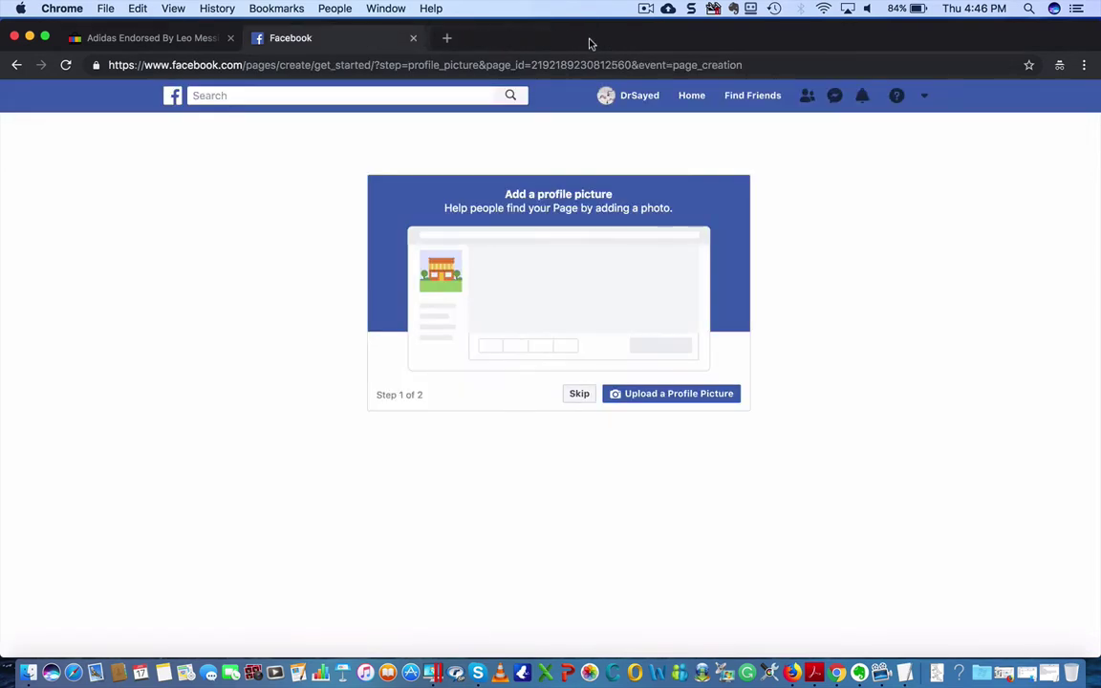
left_click(638, 395)
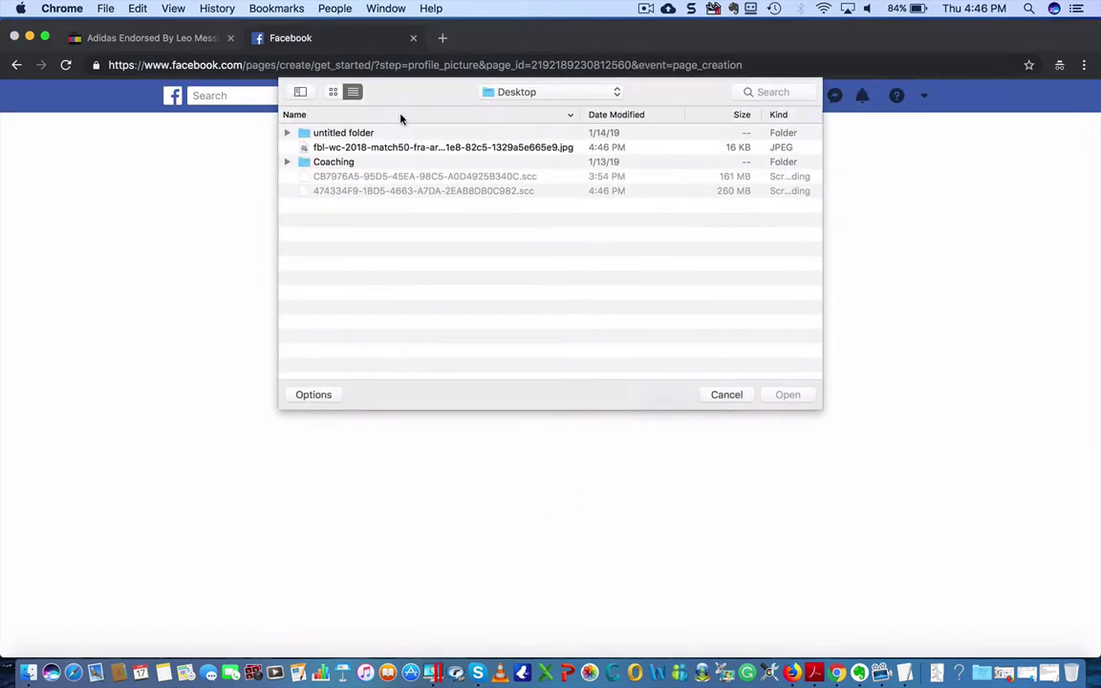
double_click(361, 147)
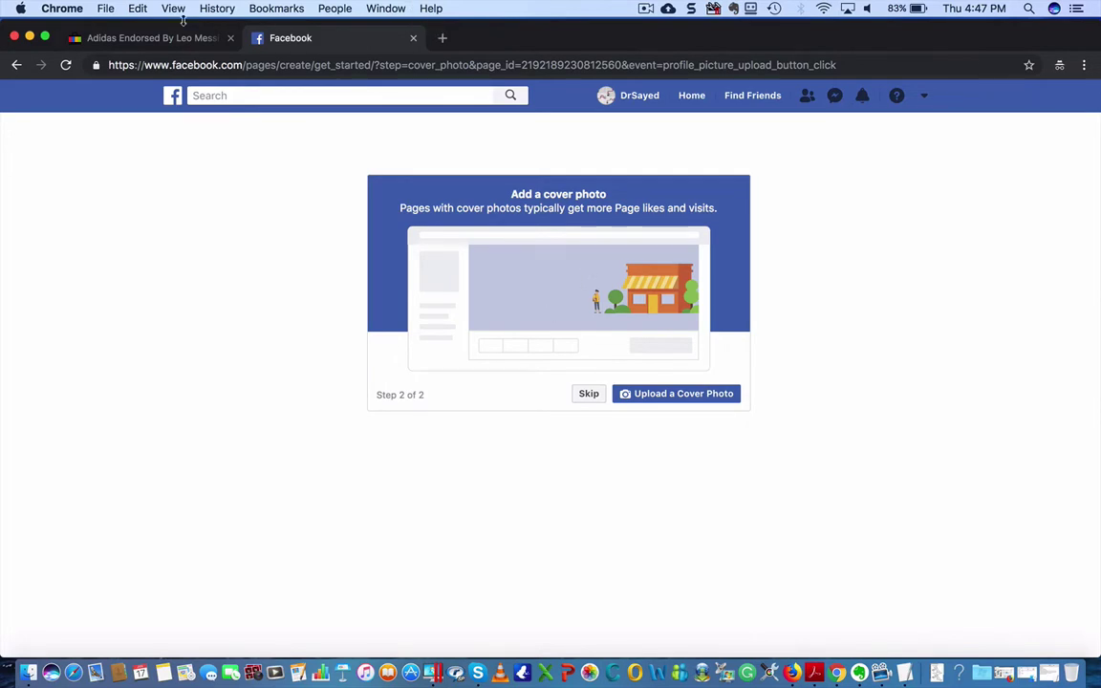
Search Google for "messi cover photo" in a new browser tab and show the image results
left_click(441, 37)
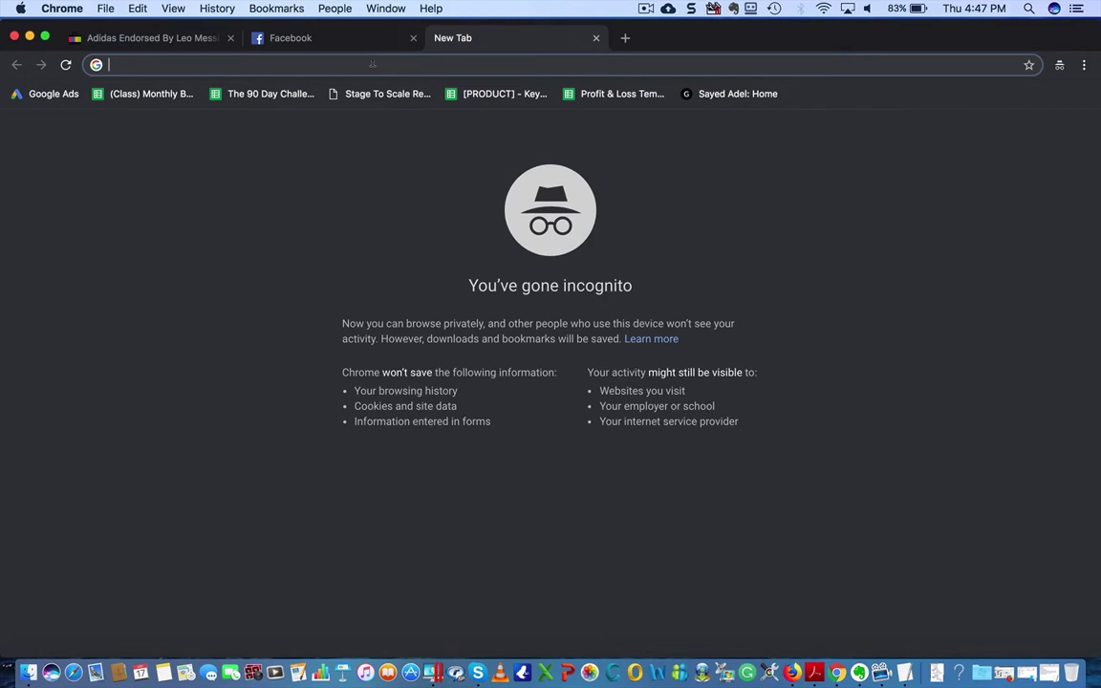
type("messi ")
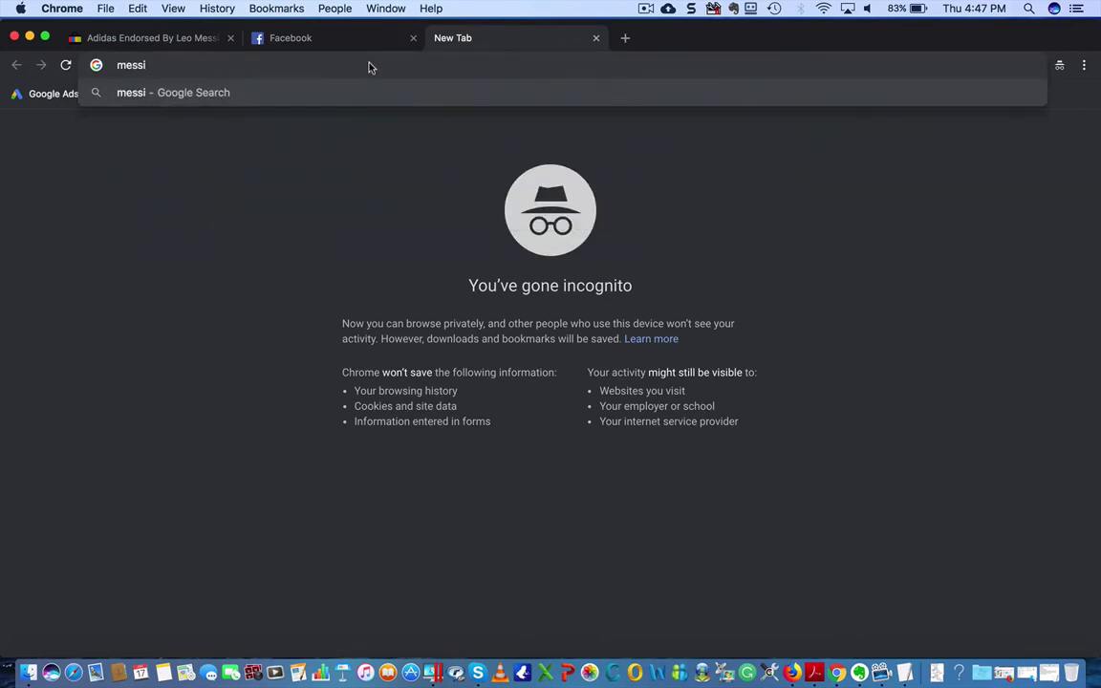
type("cover ")
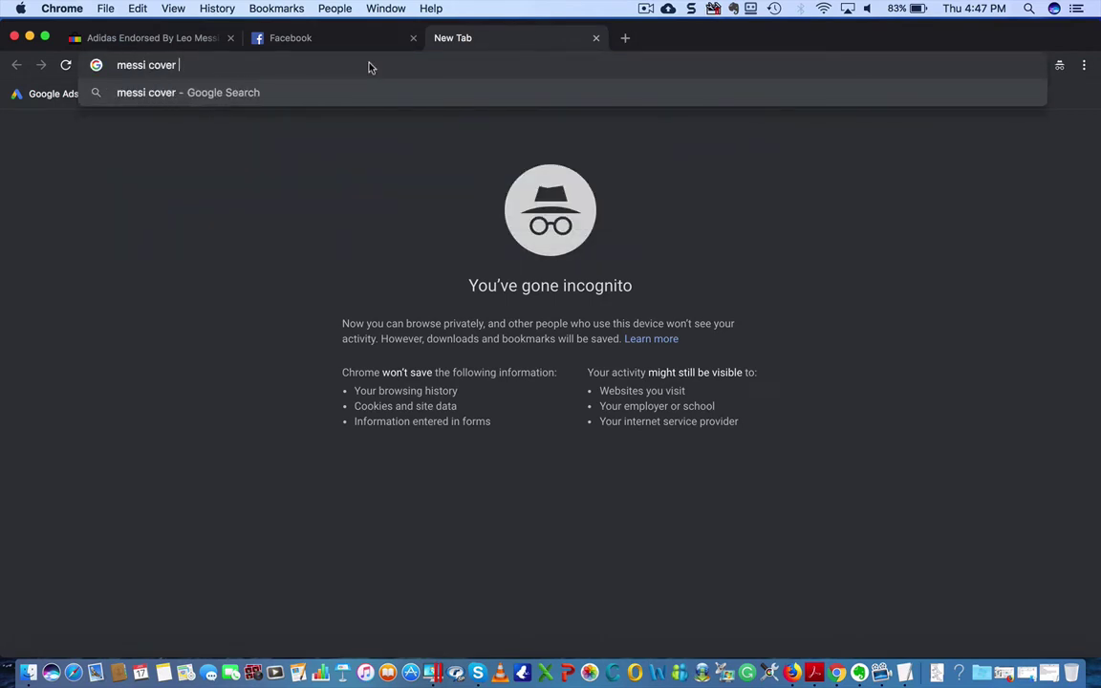
type("photo")
key("Return")
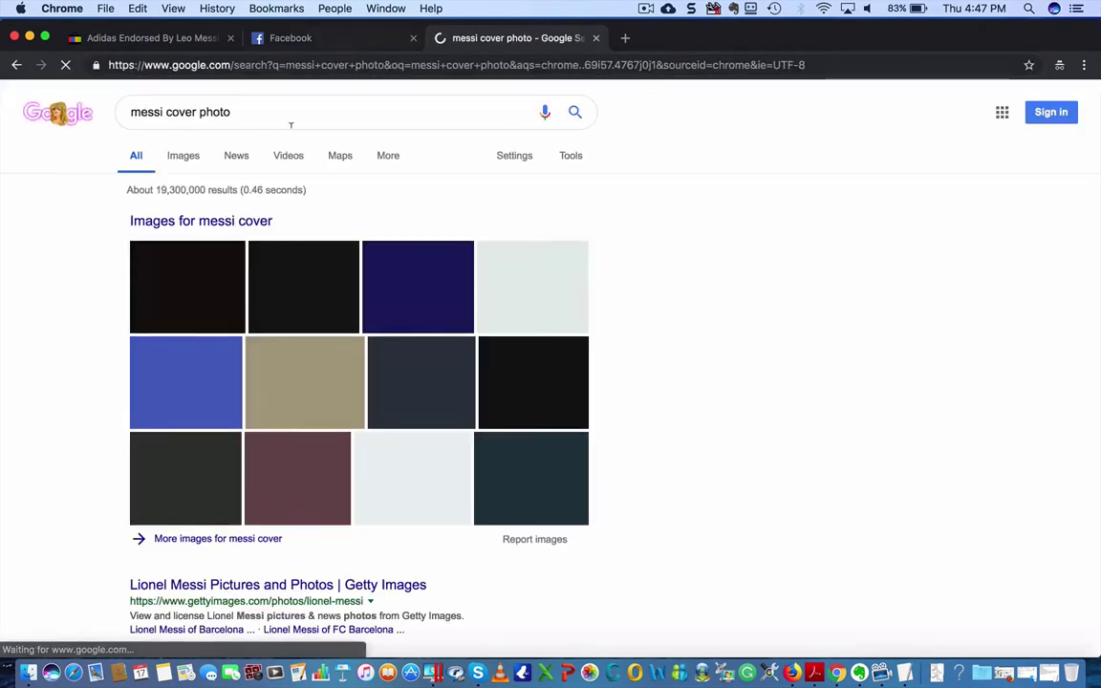
left_click(184, 155)
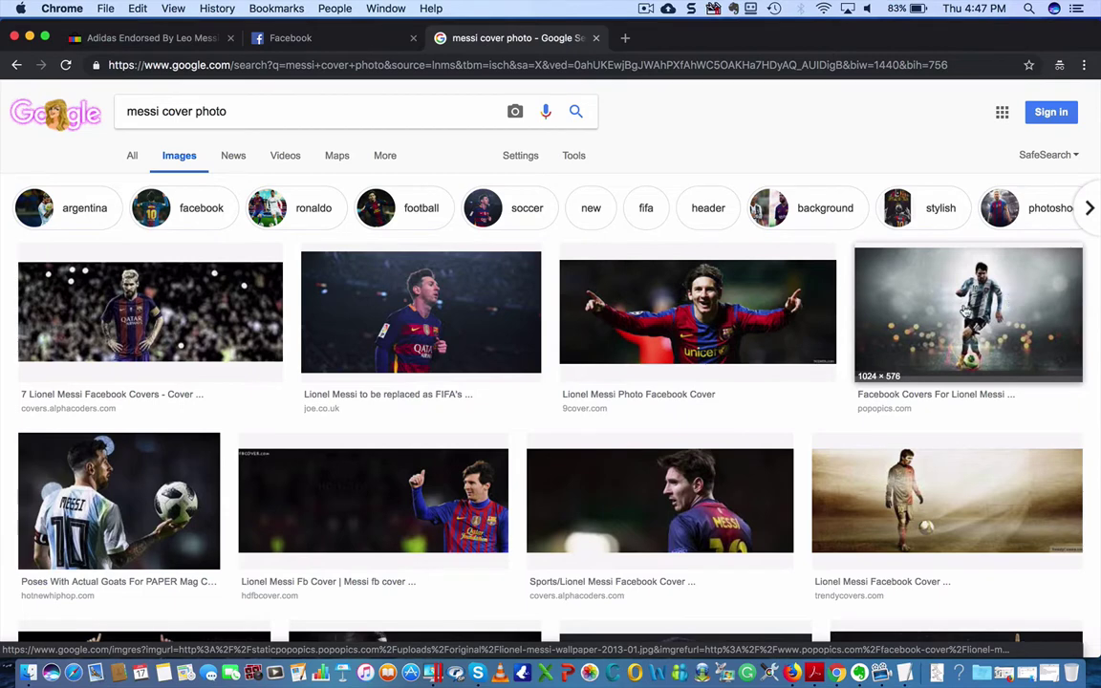
Save the popopics.com picture of Messi dribbling in the Argentina shirt to the Desktop as "messi"
left_click(941, 316)
right_click(574, 353)
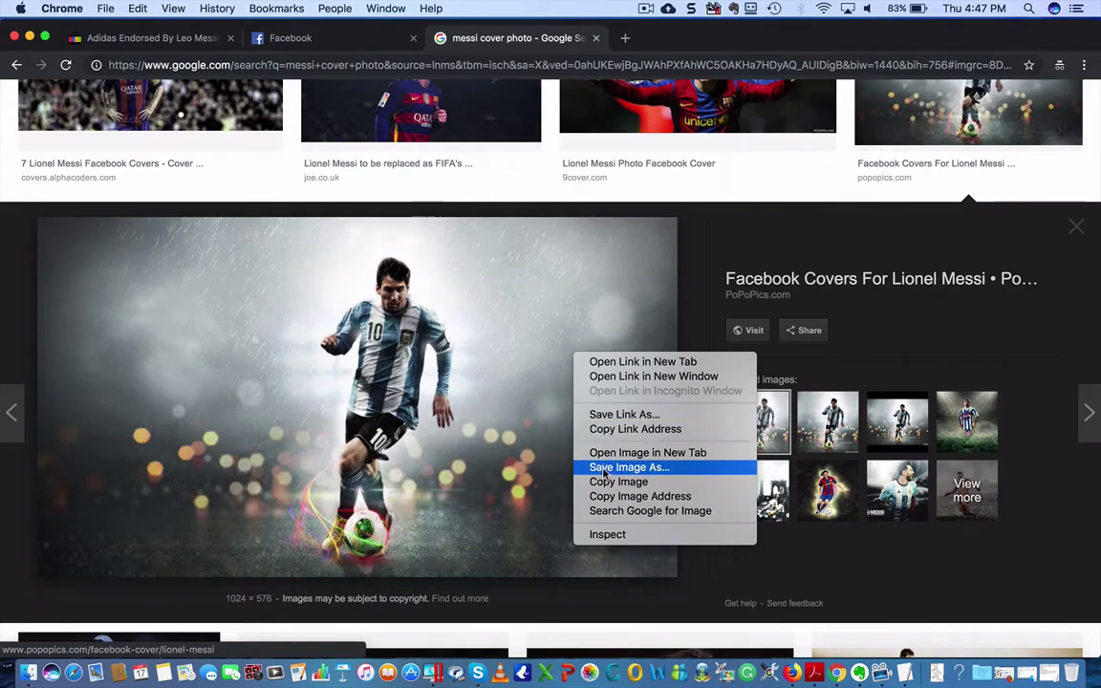
left_click(626, 468)
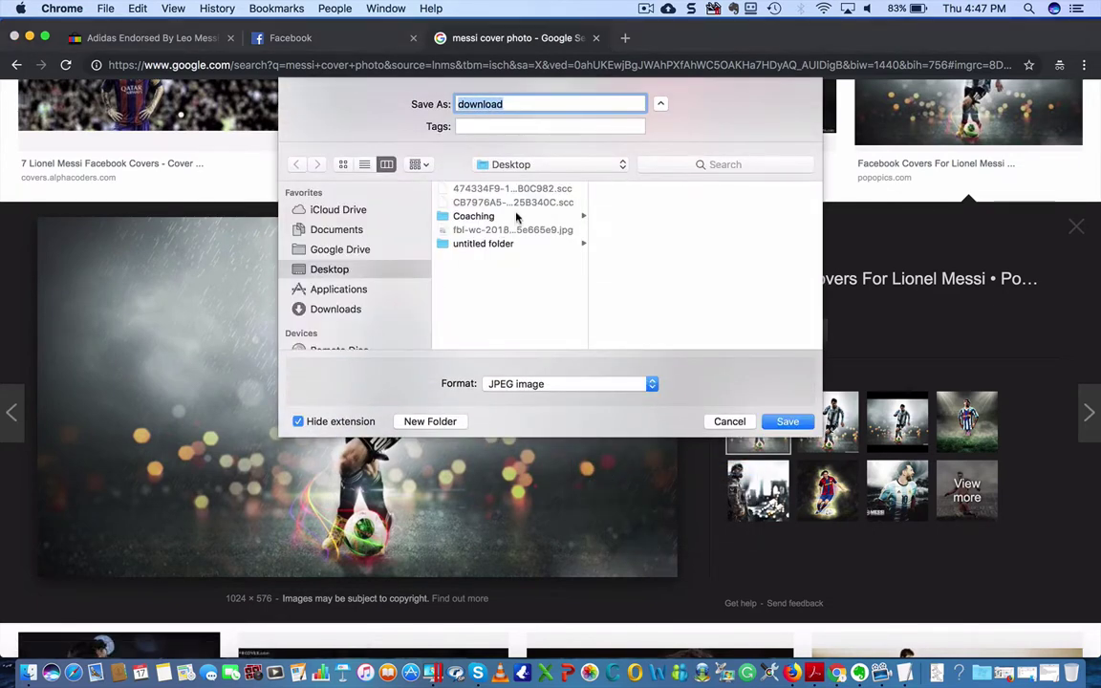
type("messi")
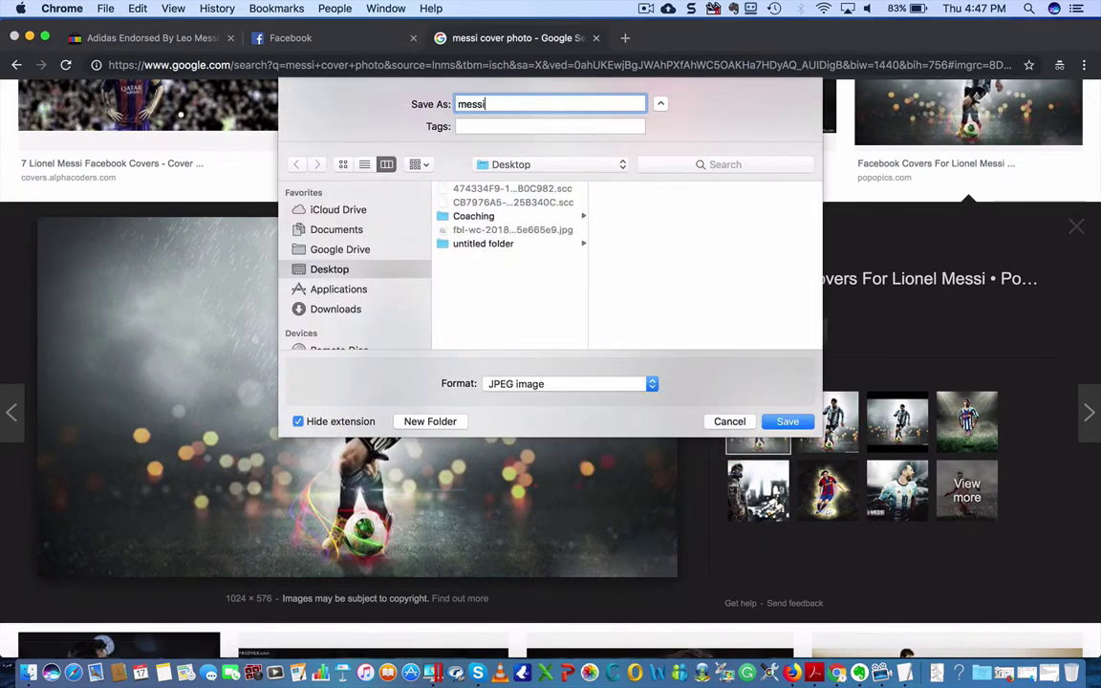
left_click(777, 426)
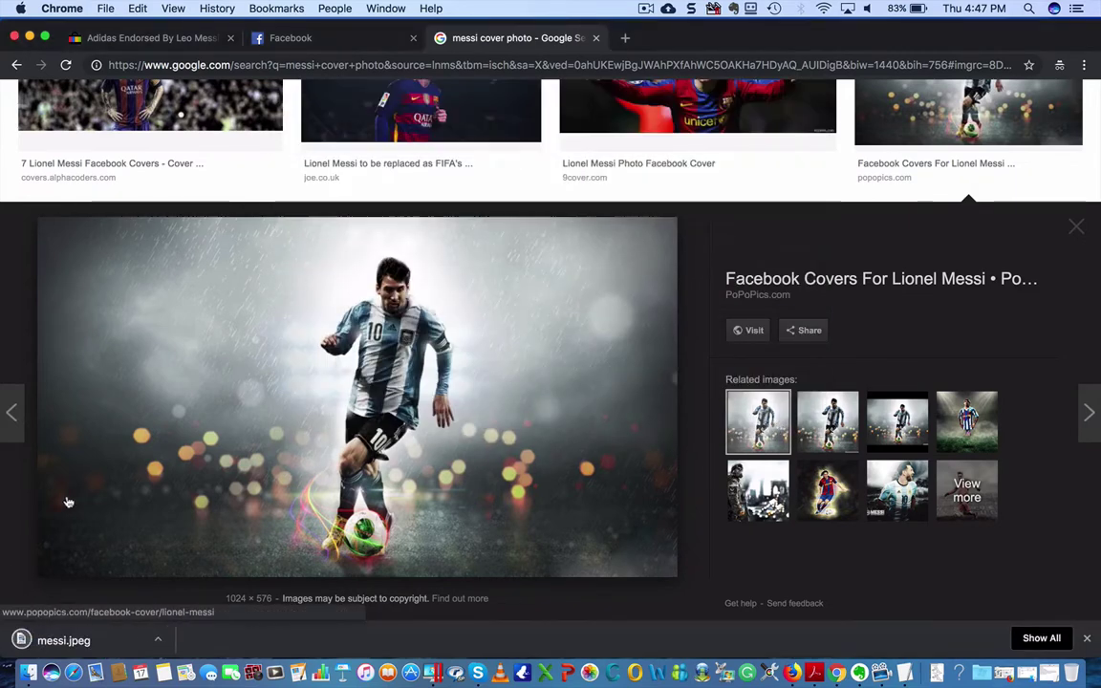
left_click(1086, 644)
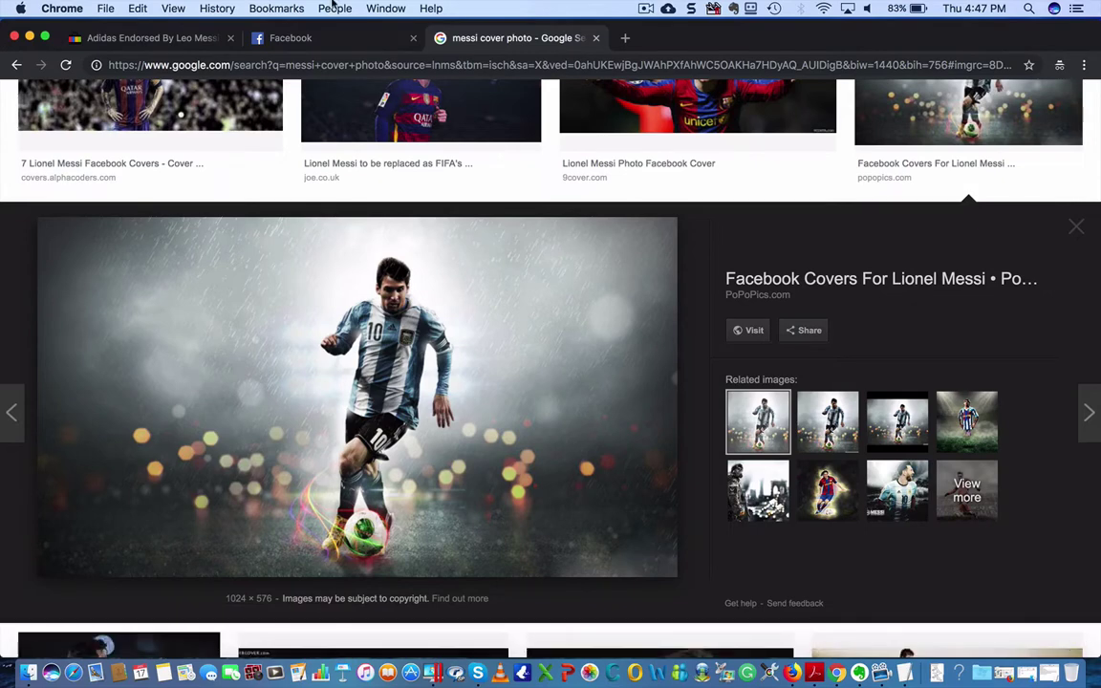
Close the image search and try to upload the saved "messi" image as the page's cover photo
left_click(596, 38)
left_click(668, 398)
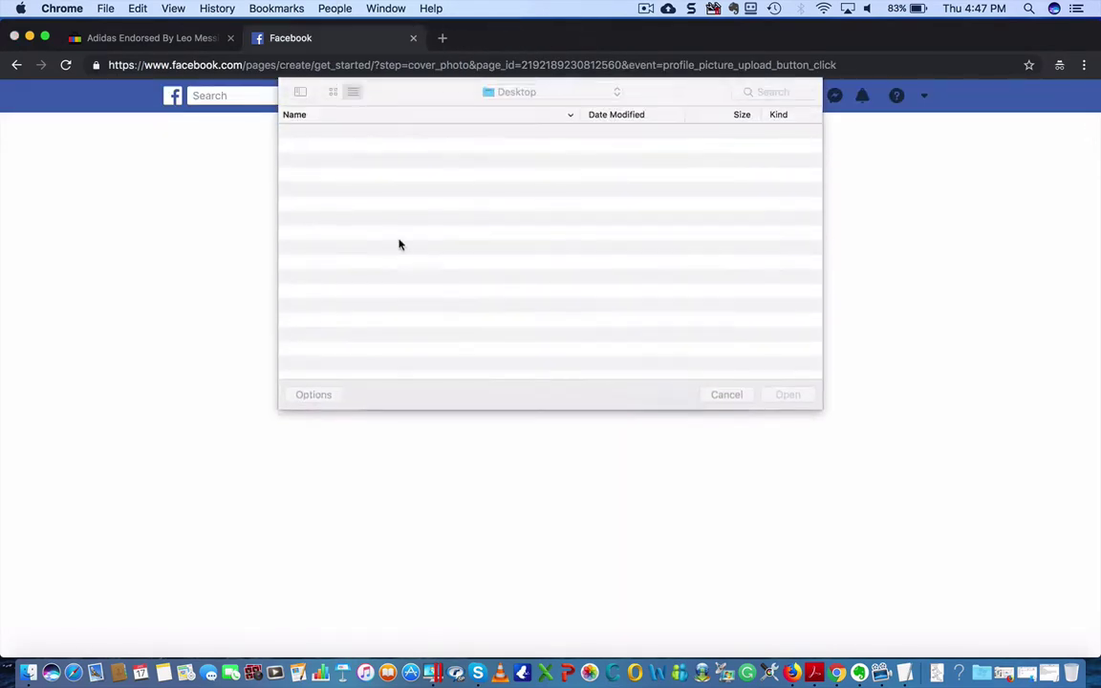
double_click(326, 149)
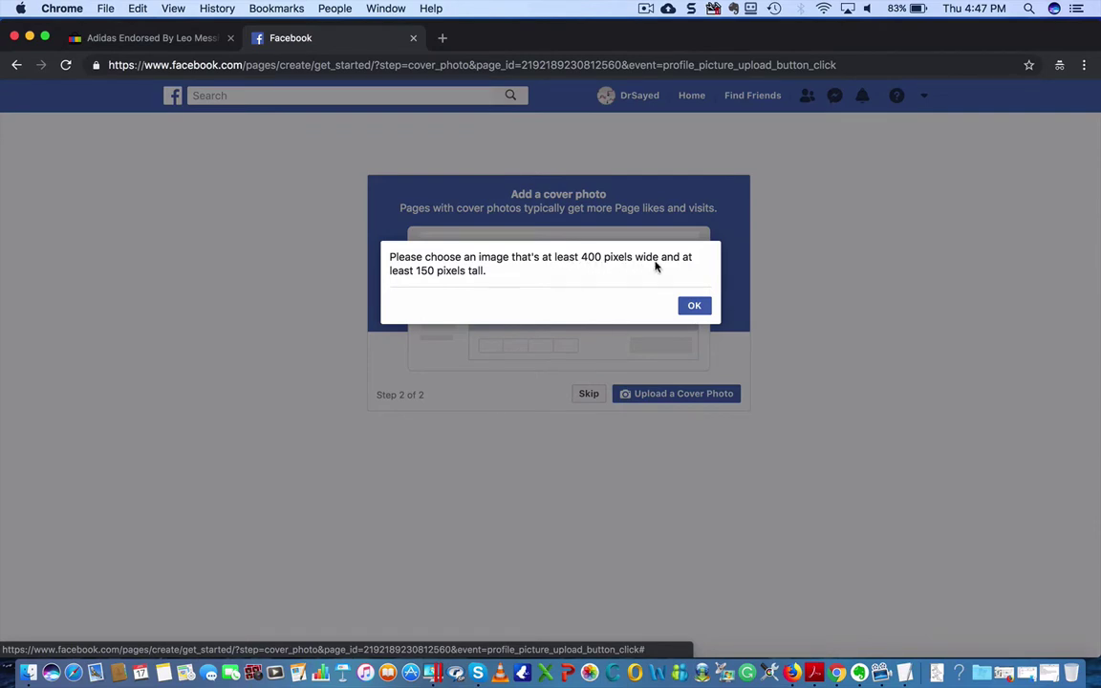
left_click(692, 305)
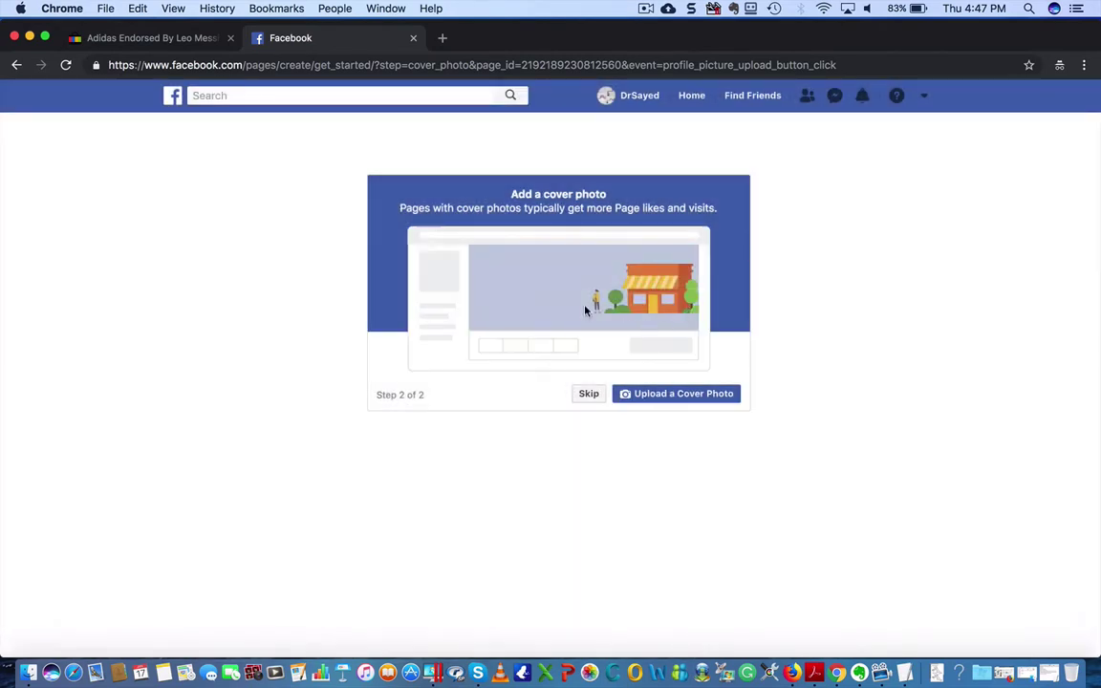
Skip the cover photo and open the About section of the new Leo Messi Unofficial Fan Club page
left_click(588, 397)
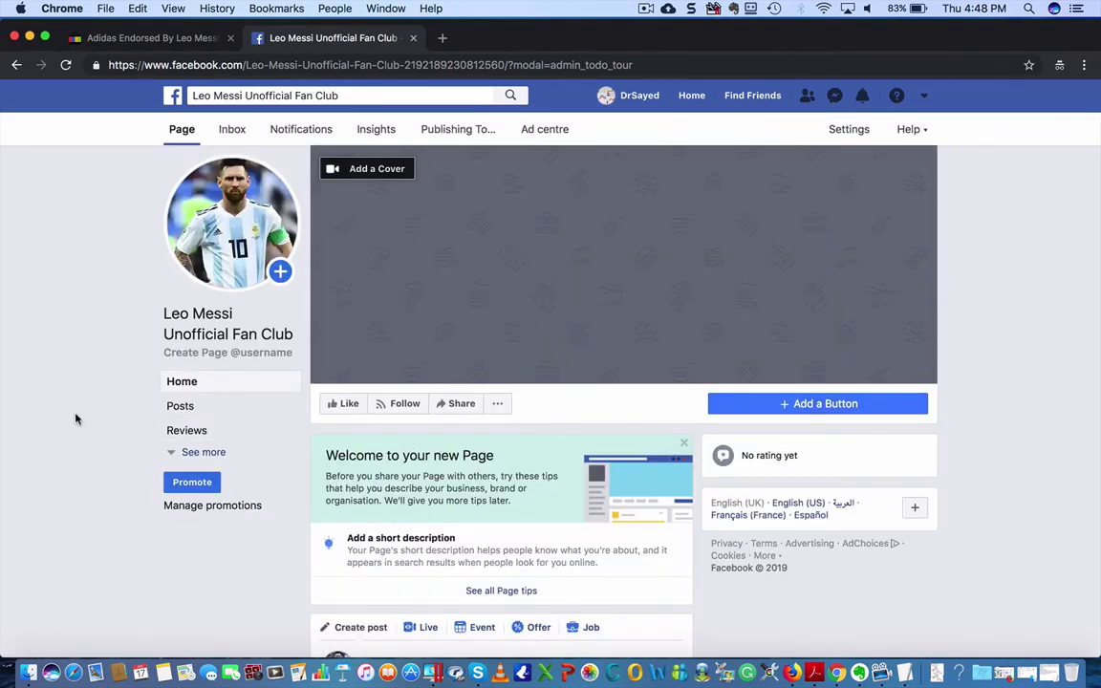
scroll(182, 430, "down", 5)
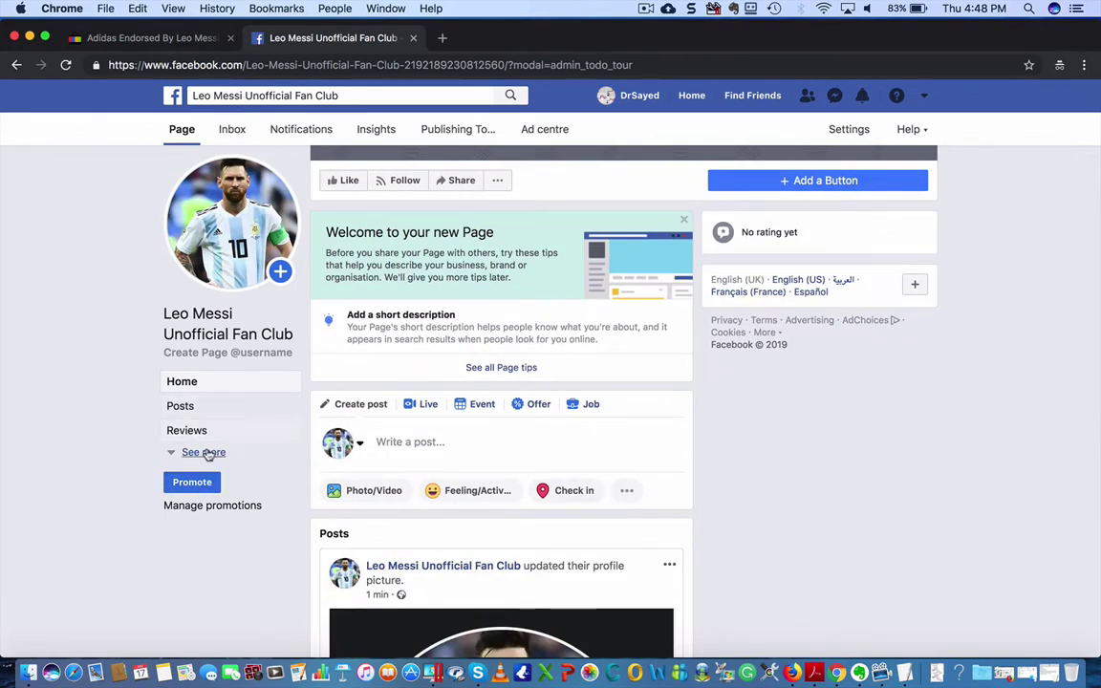
left_click(173, 453)
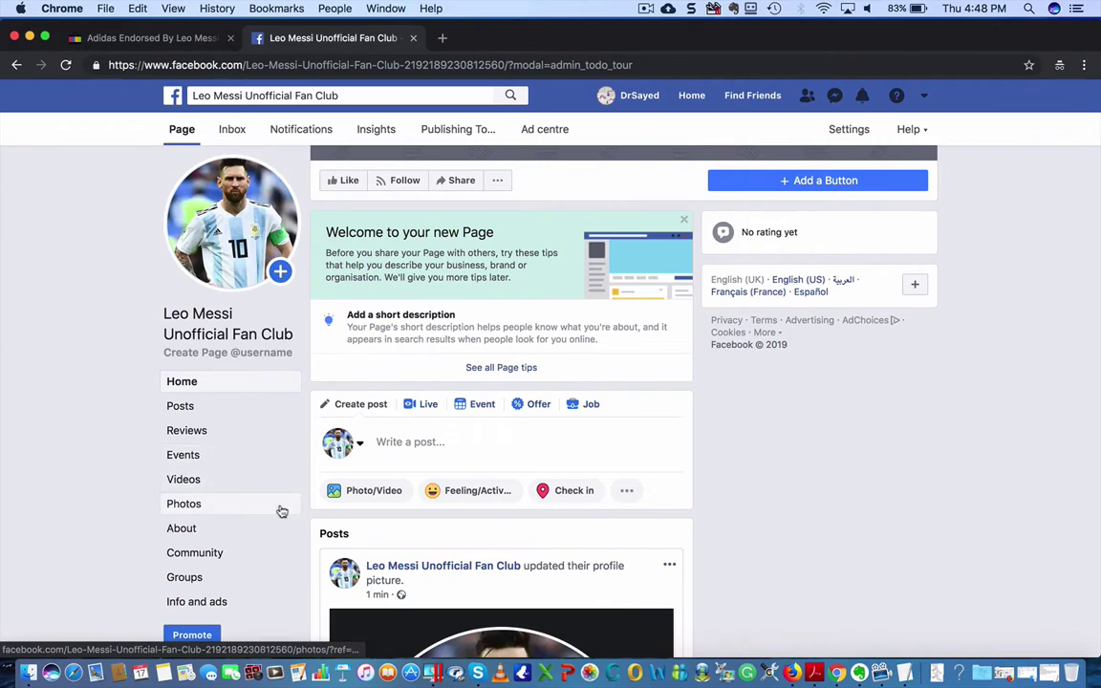
scroll(277, 511, "down", 1)
left_click(215, 496)
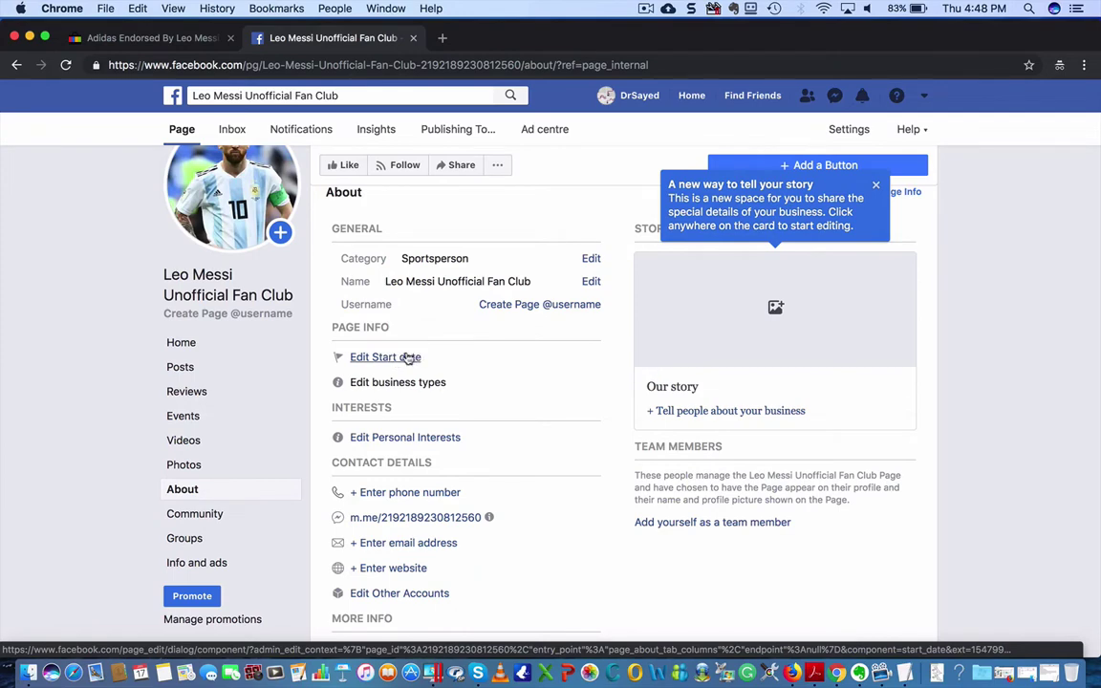
Set the page's personal interests to "football, soccer, sports" and save them
scroll(463, 395, "down", 1)
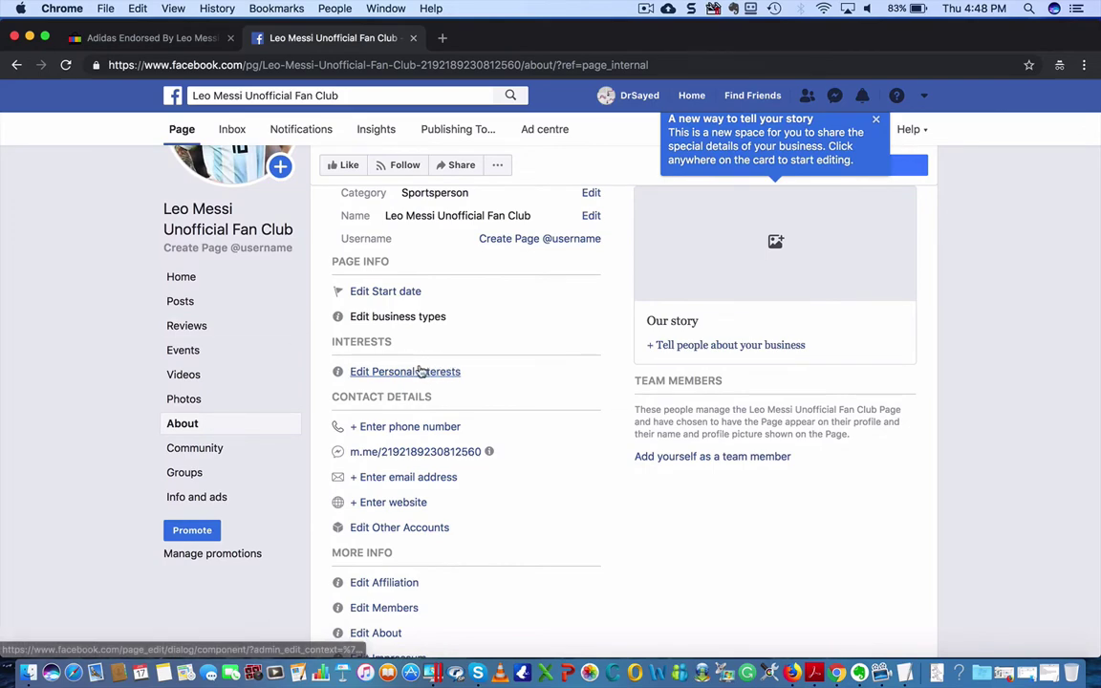
left_click(428, 372)
left_click(459, 295)
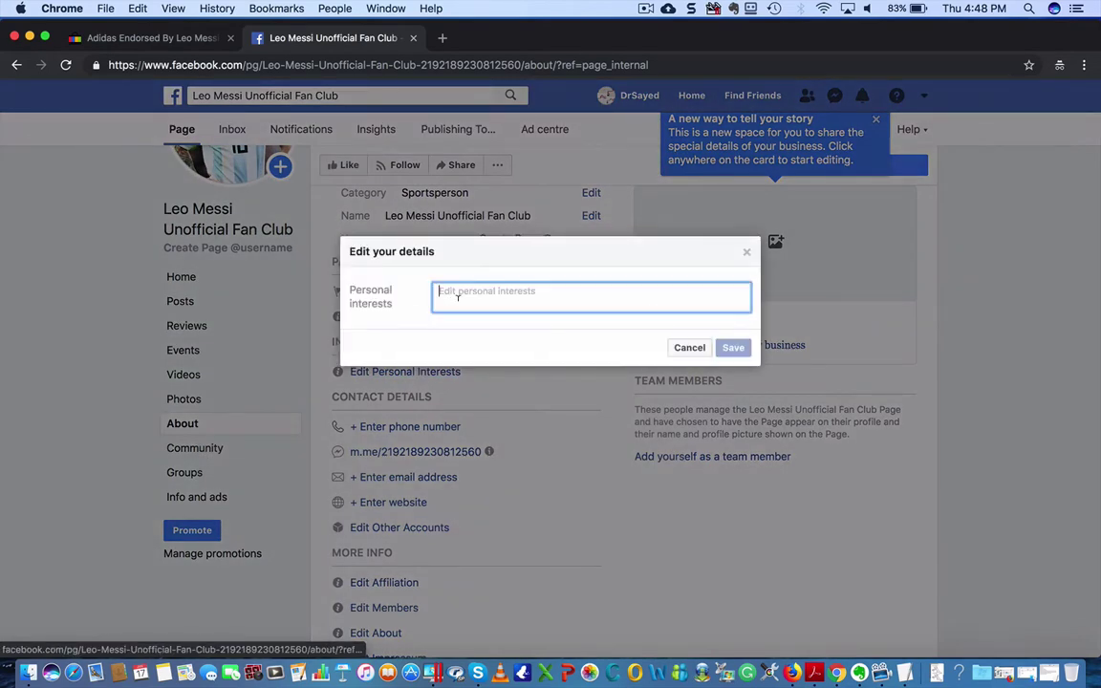
type("football, soccer, sports")
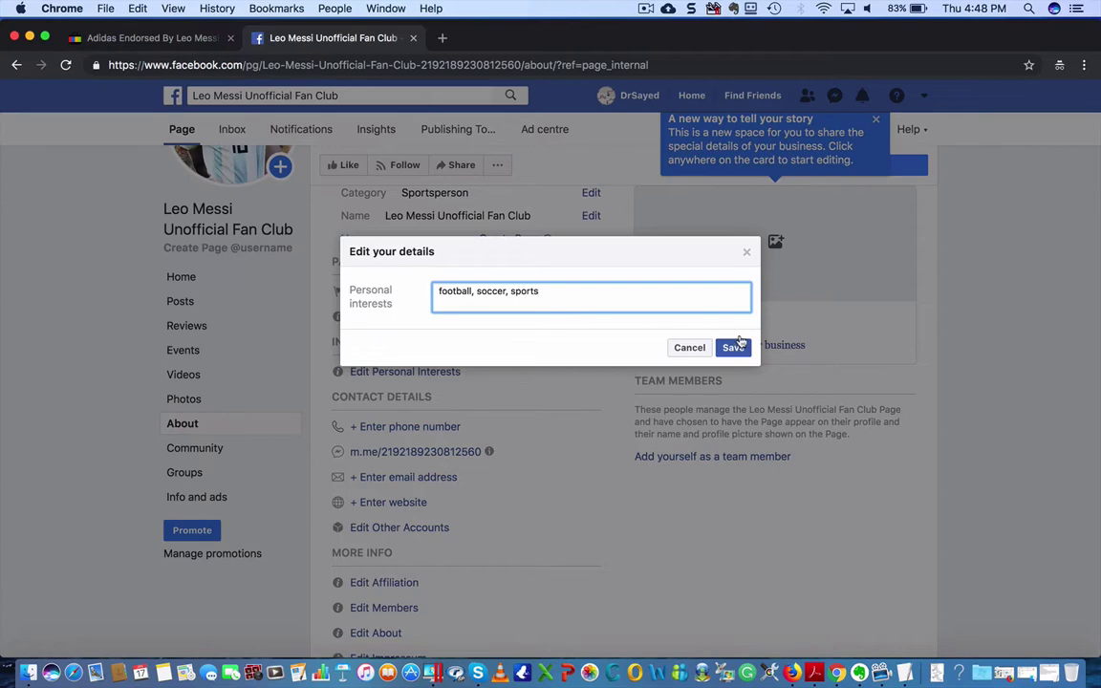
left_click(733, 348)
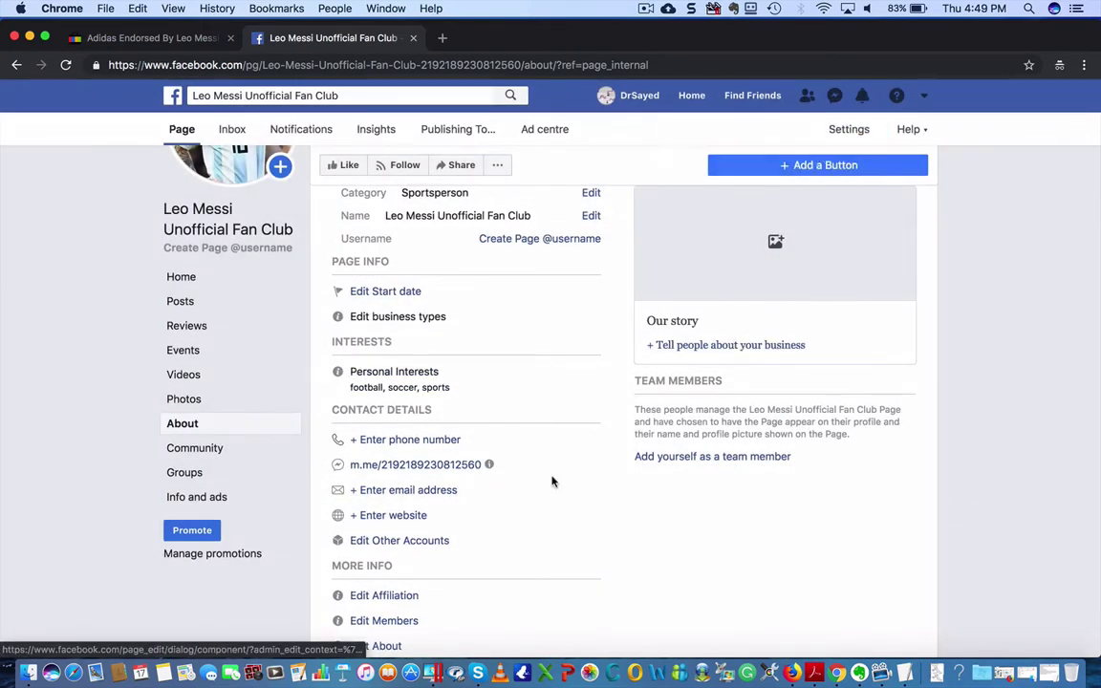
Review the remaining contact details and additional information fields in the page's About section
scroll(550, 478, "down", 1)
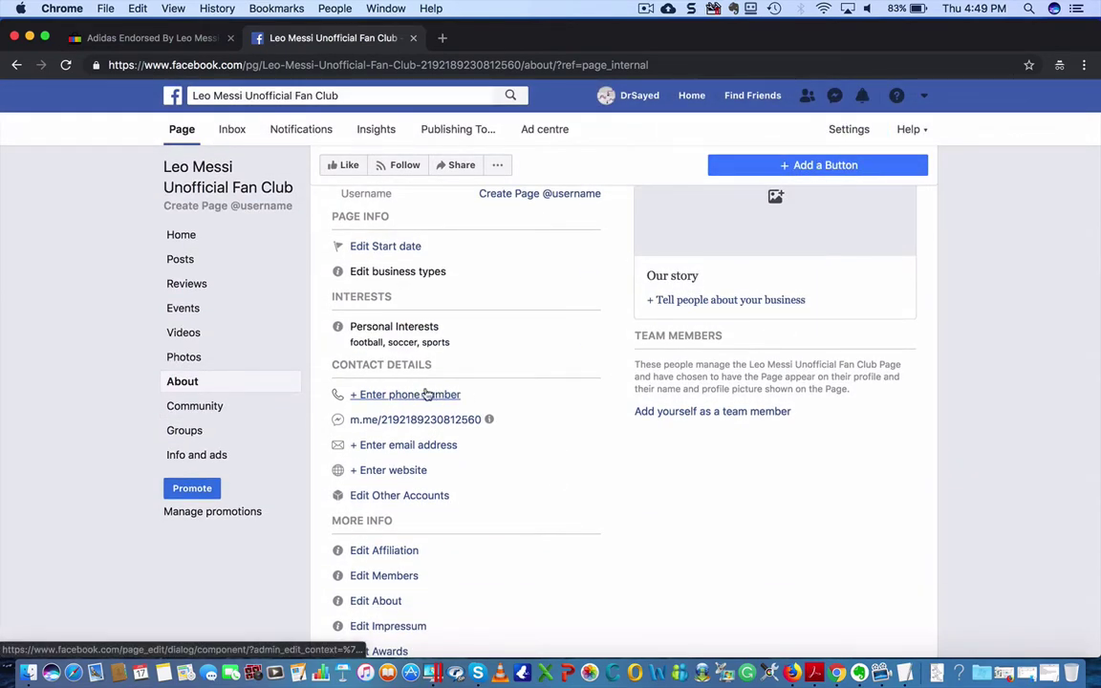
scroll(583, 435, "down", 1)
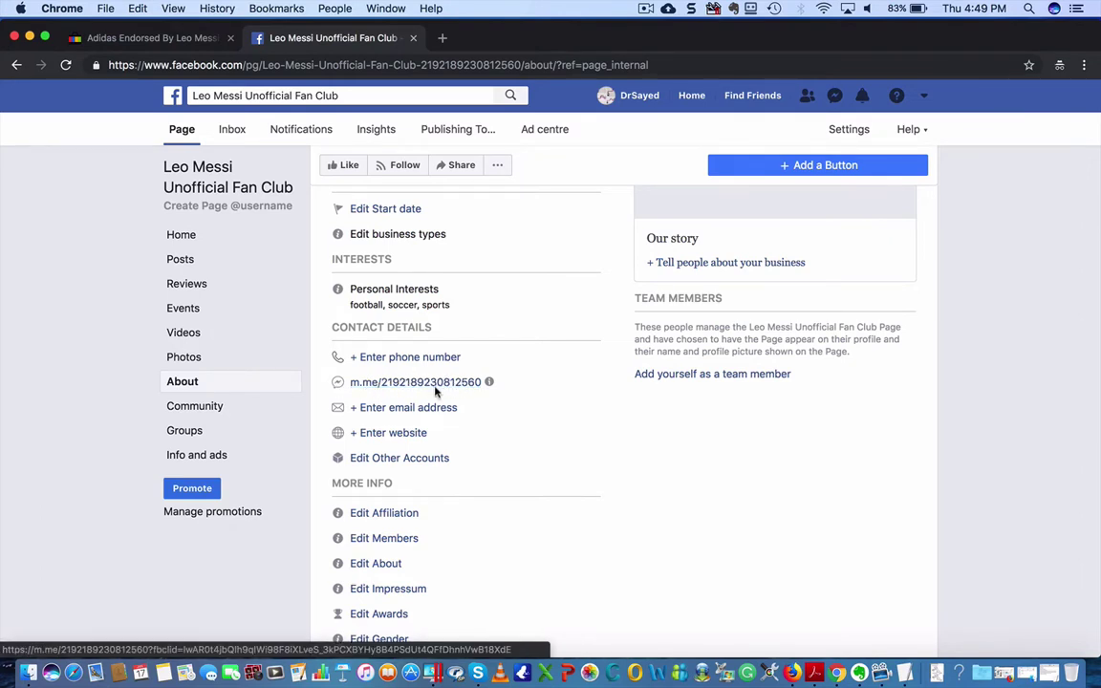
scroll(578, 467, "down", 3)
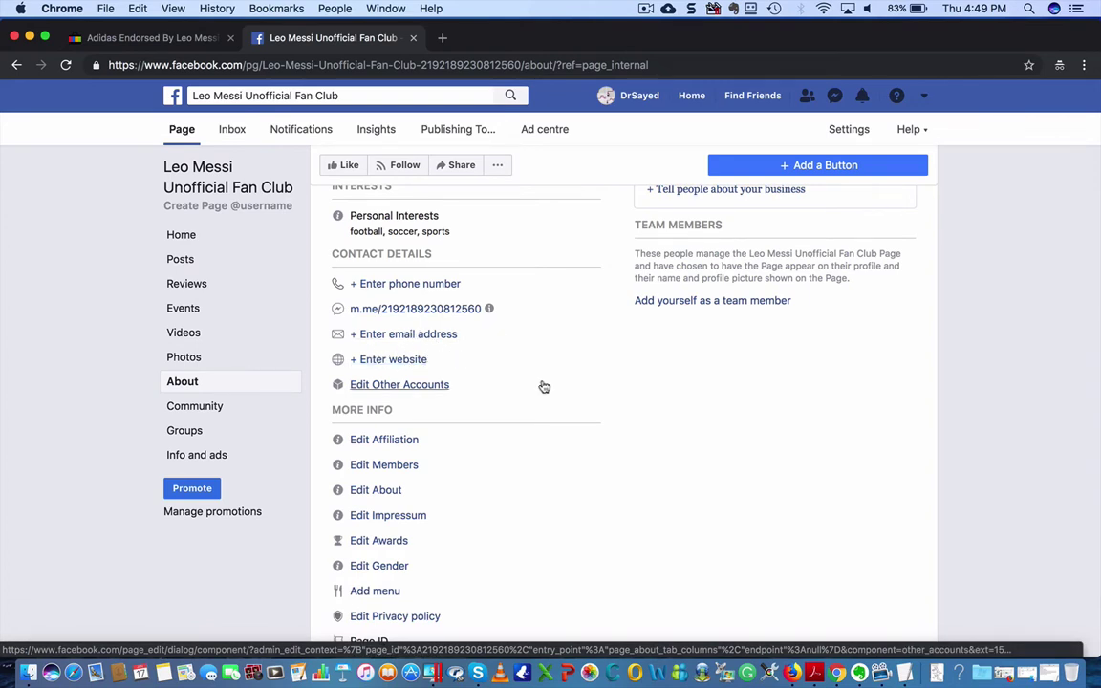
scroll(545, 386, "down", 2)
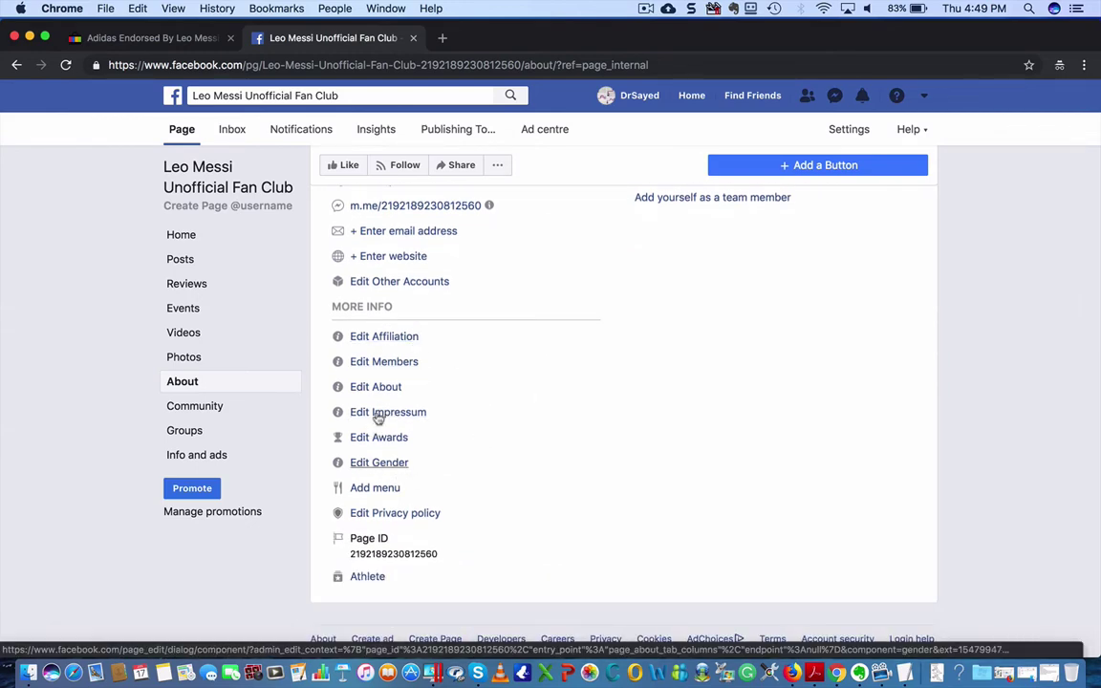
scroll(524, 430, "up", 7)
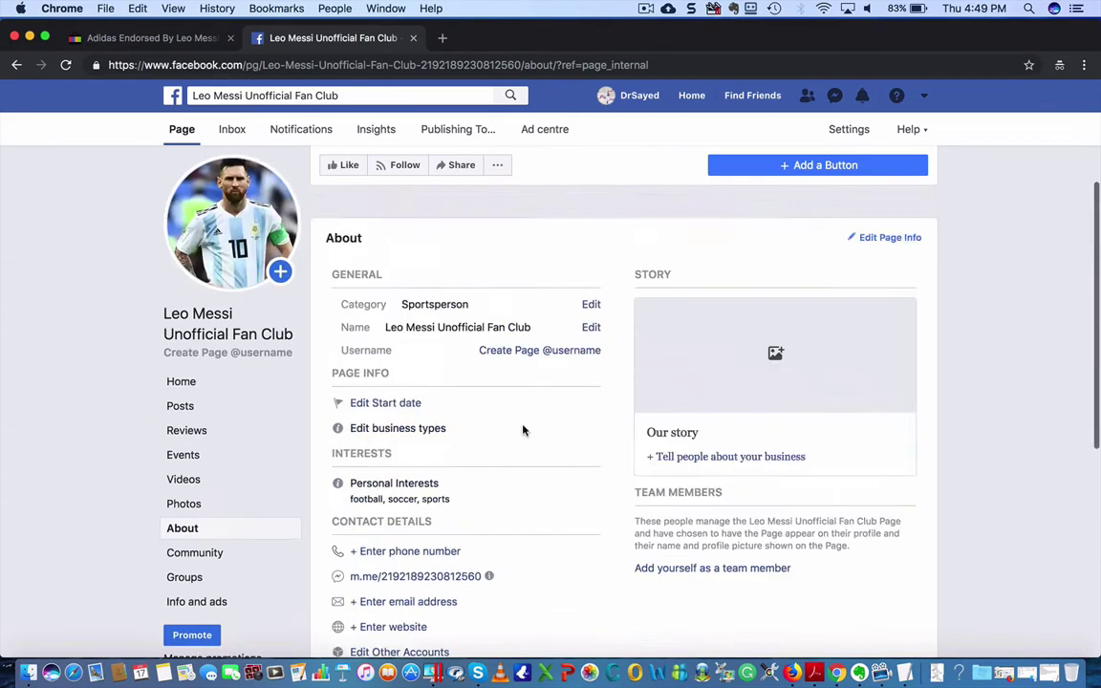
scroll(522, 430, "down", 7)
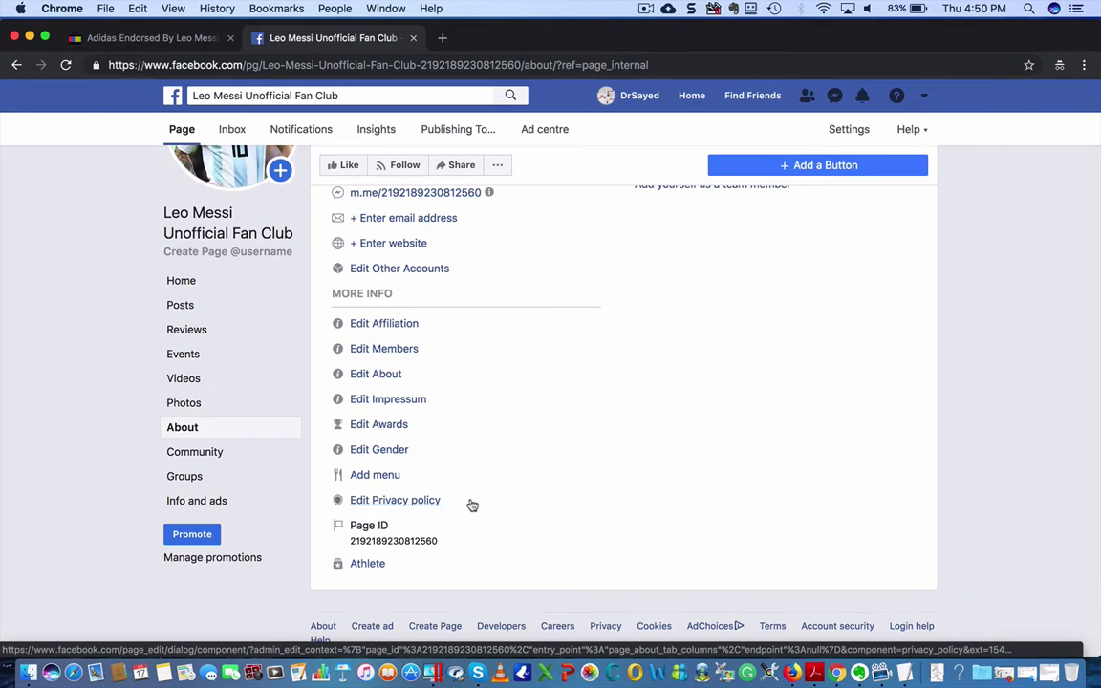
scroll(470, 505, "up", 5)
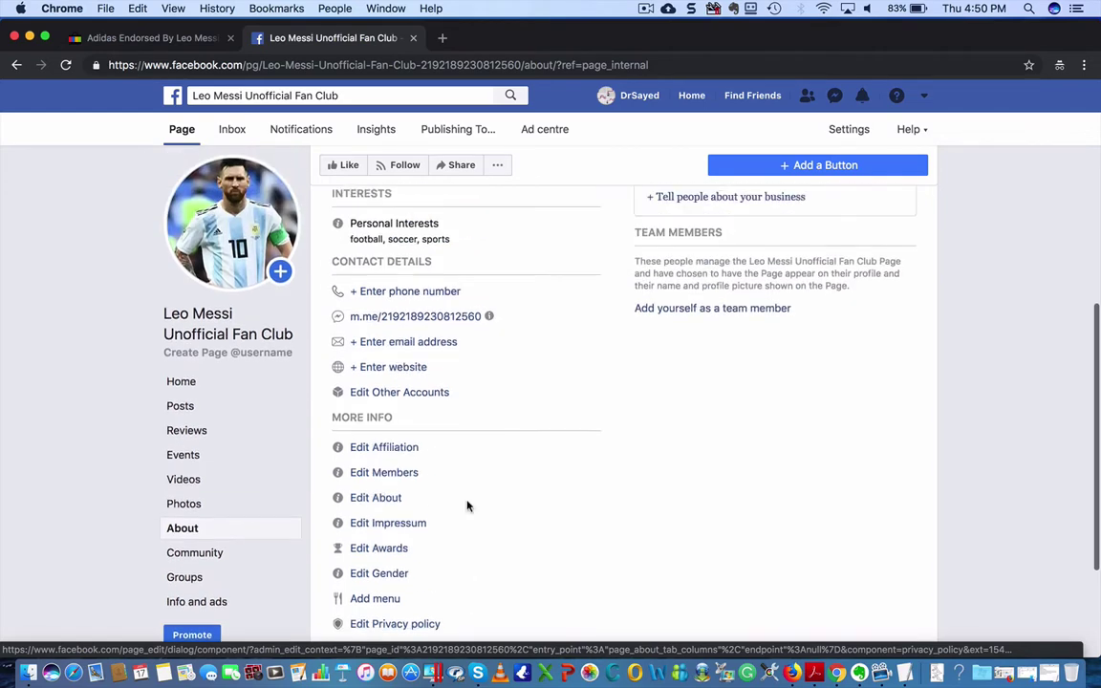
Look at the fan page's Inbox, dismissing its welcome message, and return to the page's home view
left_click(182, 381)
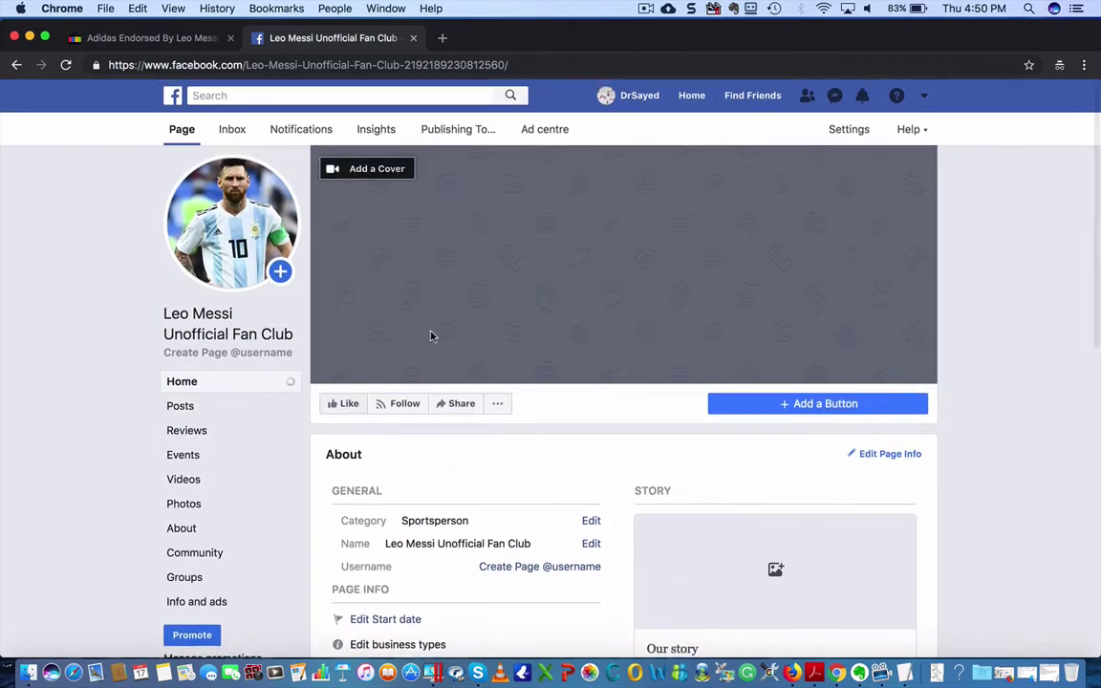
scroll(449, 484, "down", 2)
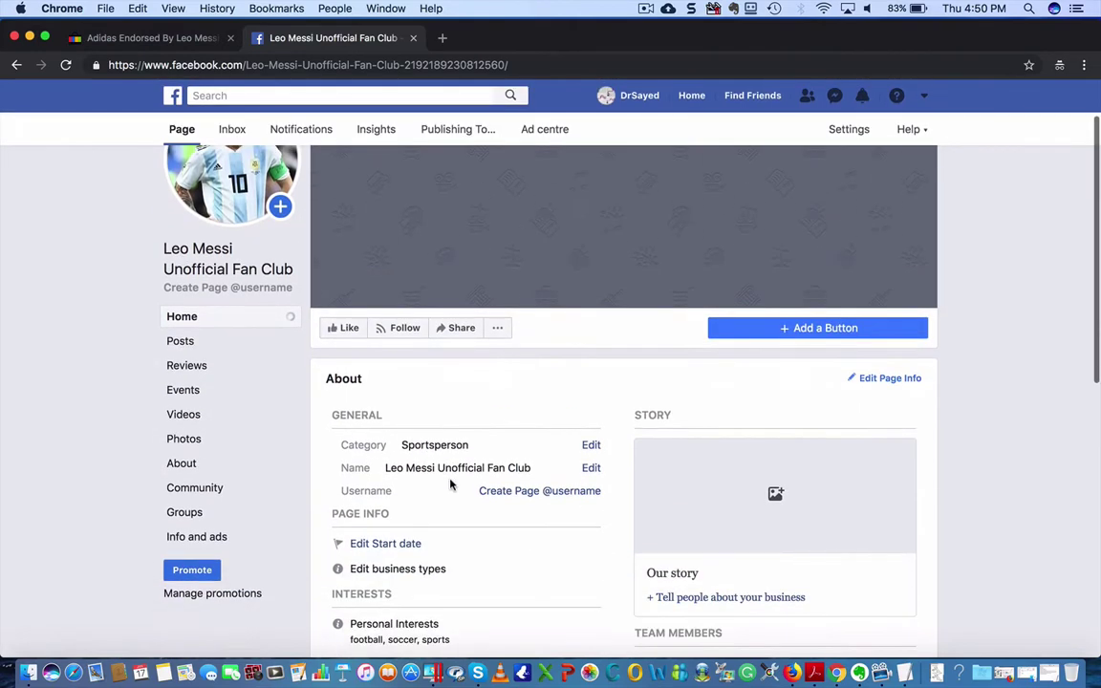
left_click(233, 129)
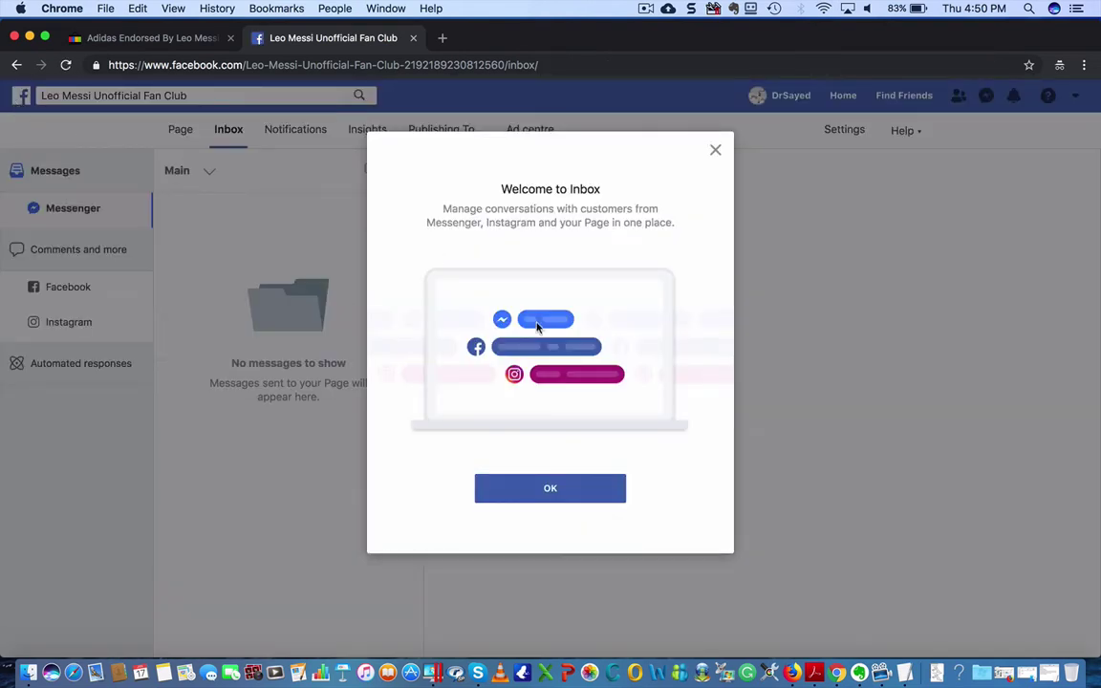
left_click(560, 492)
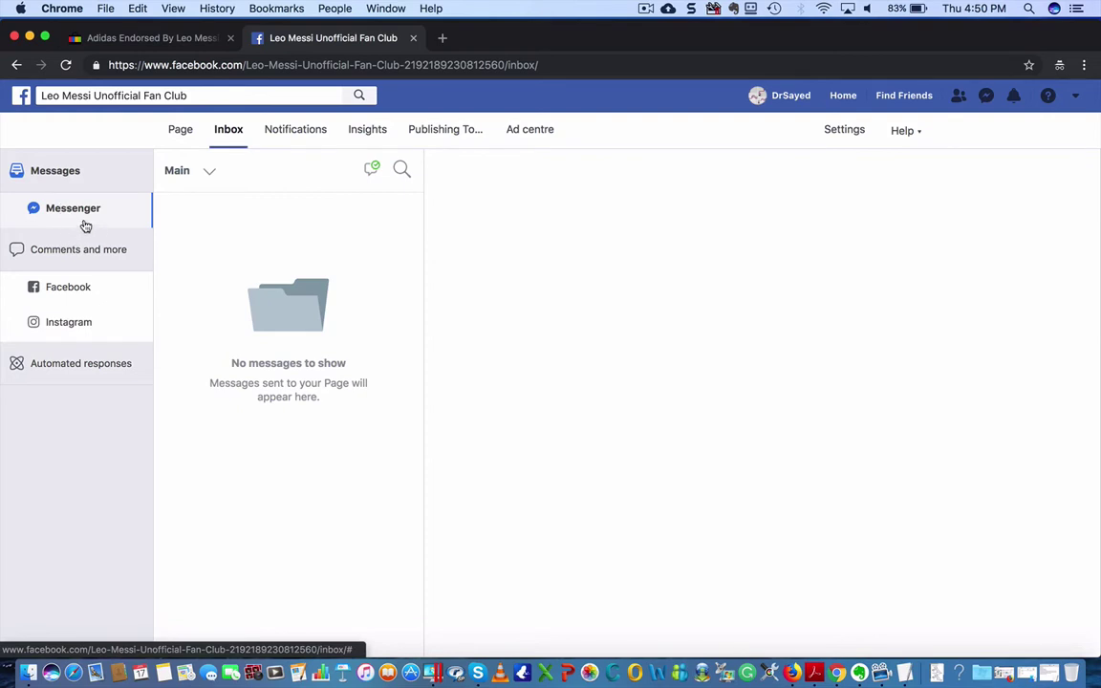
left_click(15, 66)
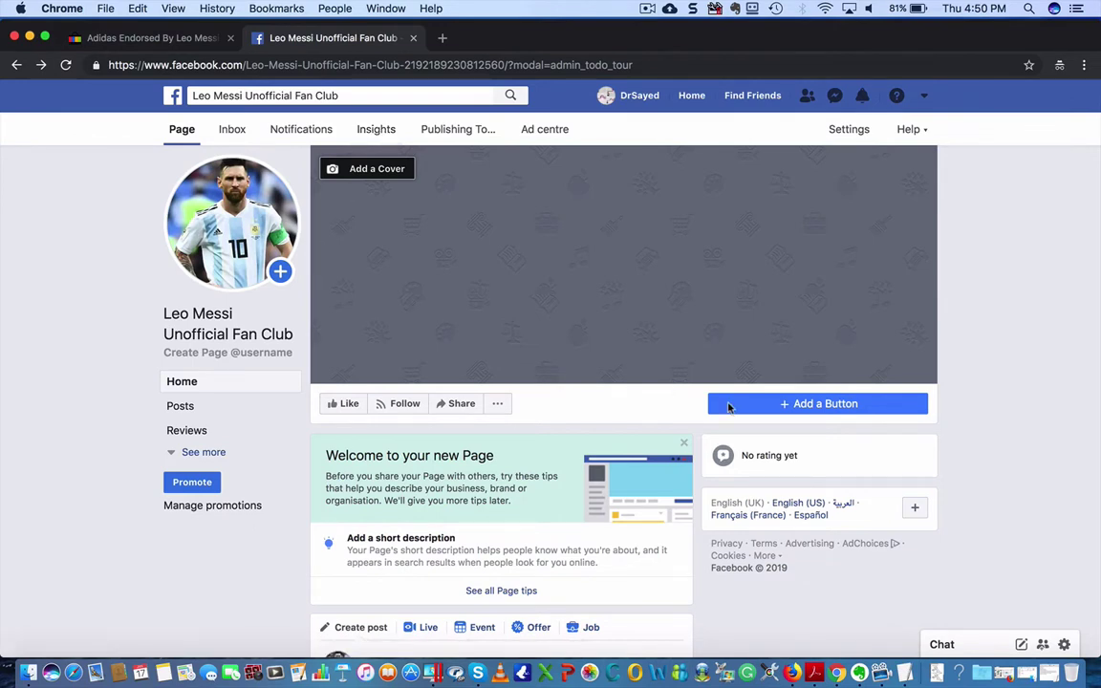
Preview the See Offers and Shop Now options for the page's action button and leave without adding one
left_click(801, 404)
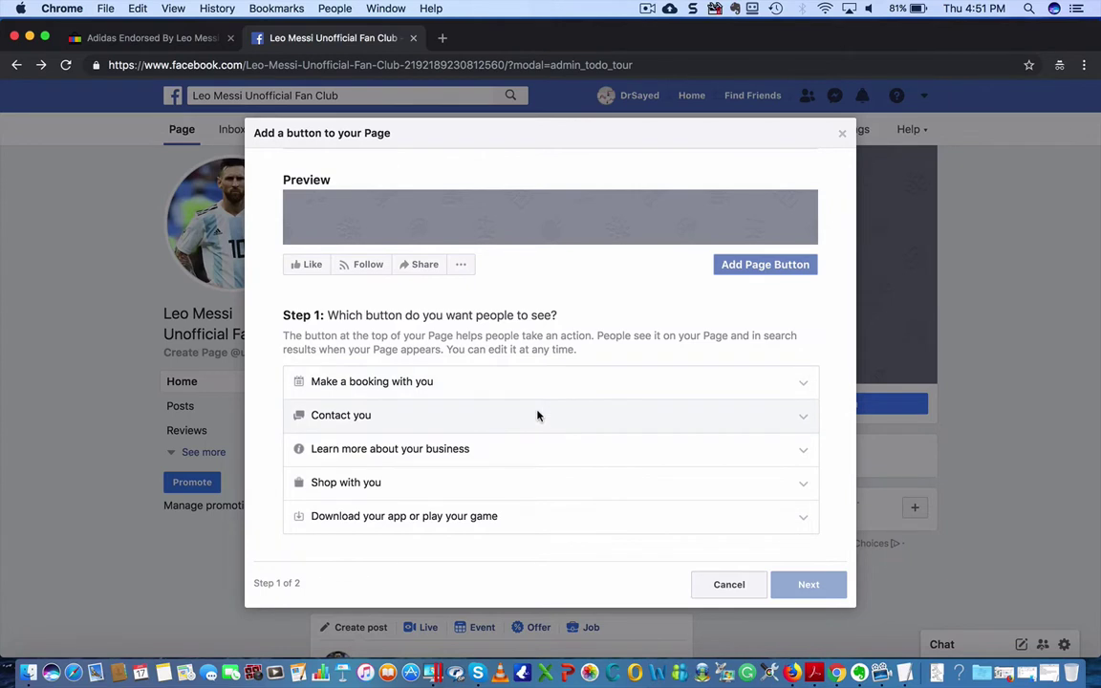
scroll(537, 415, "down", 1)
scroll(531, 411, "up", 1)
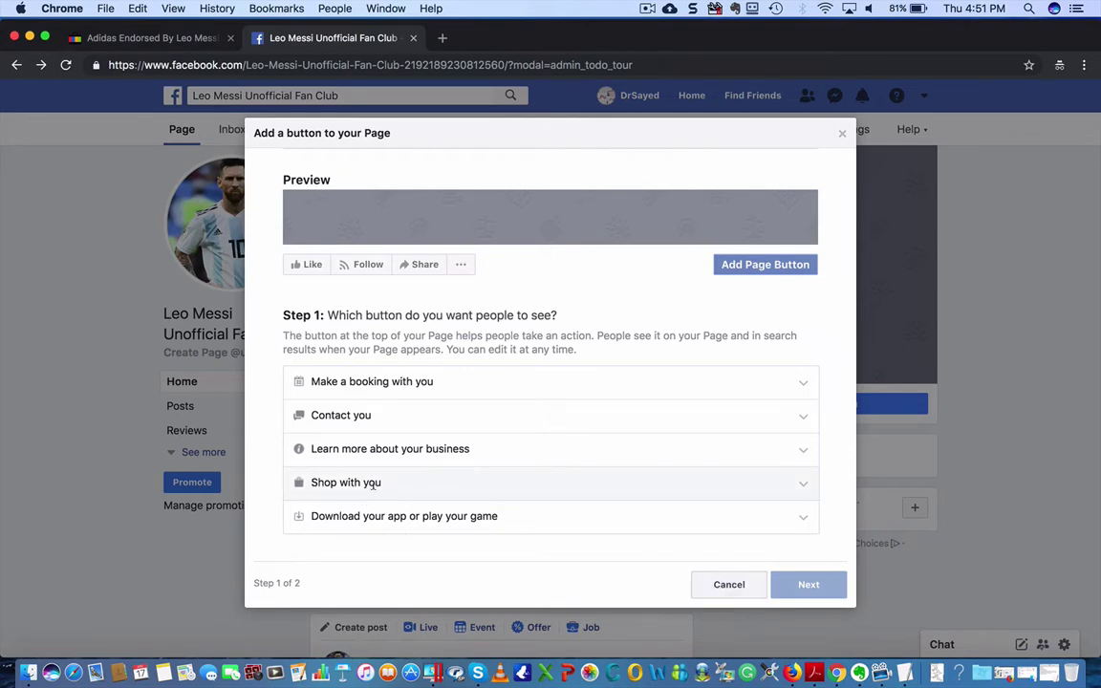
left_click(418, 486)
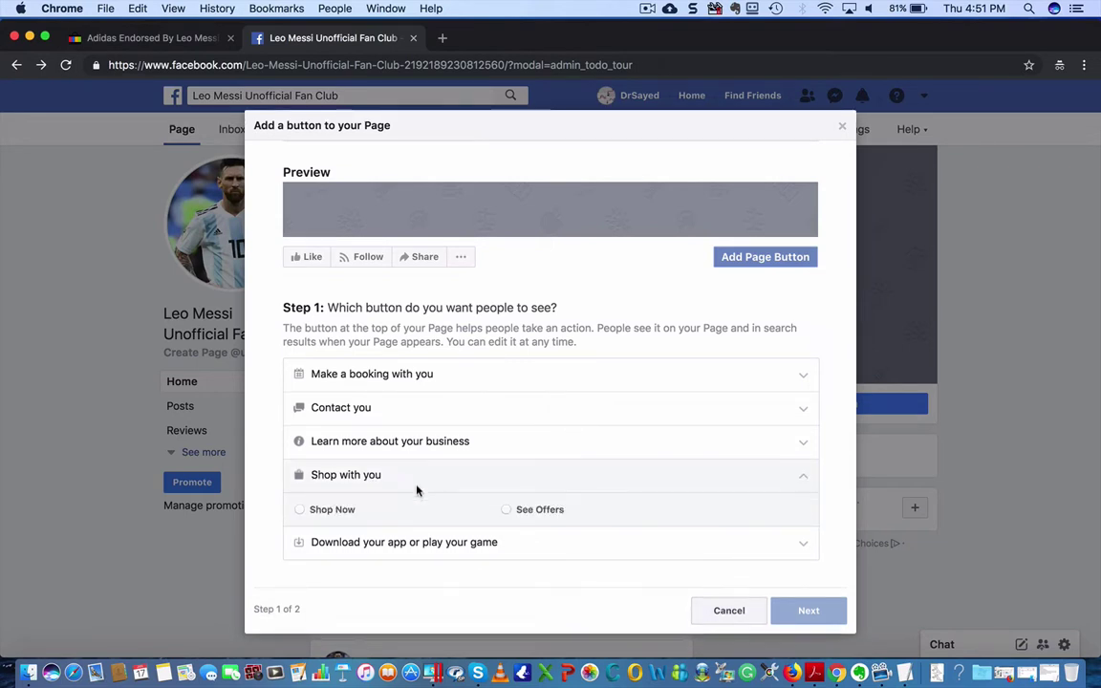
left_click(310, 512)
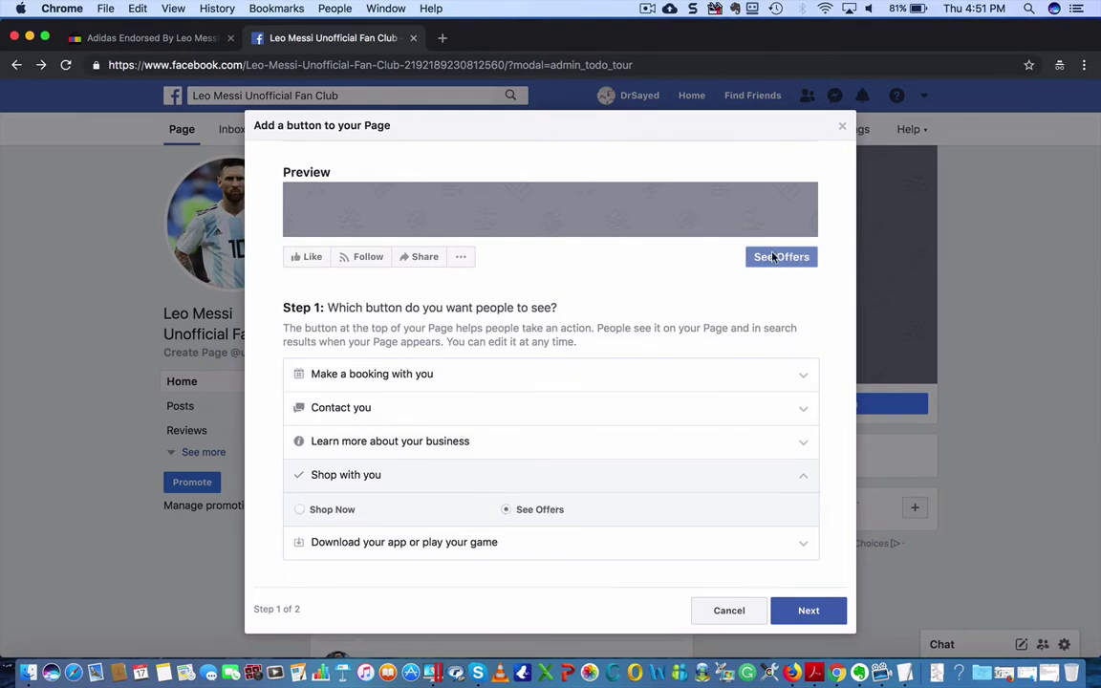
left_click(297, 476)
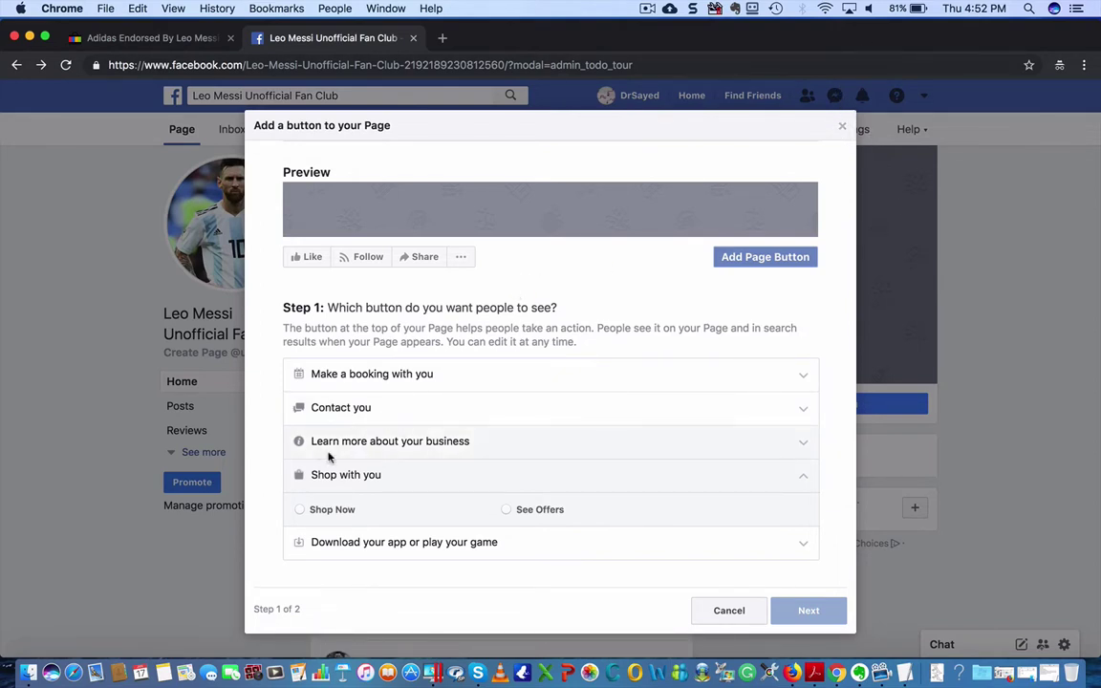
left_click(295, 511)
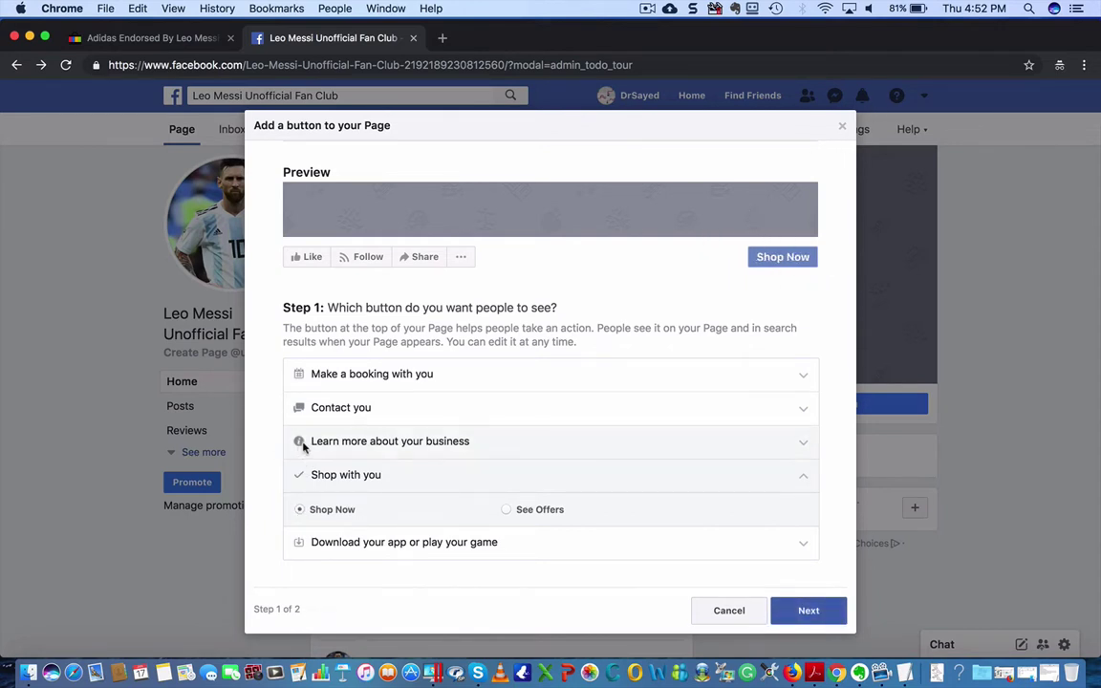
left_click(291, 479)
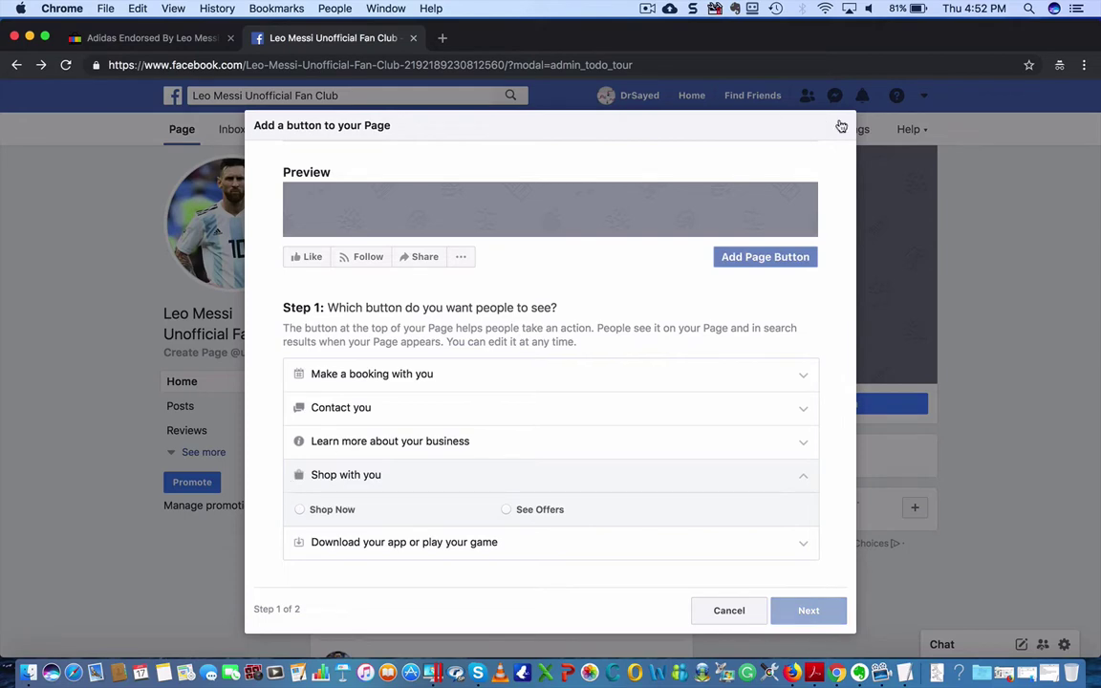
left_click(841, 125)
scroll(477, 466, "down", 3)
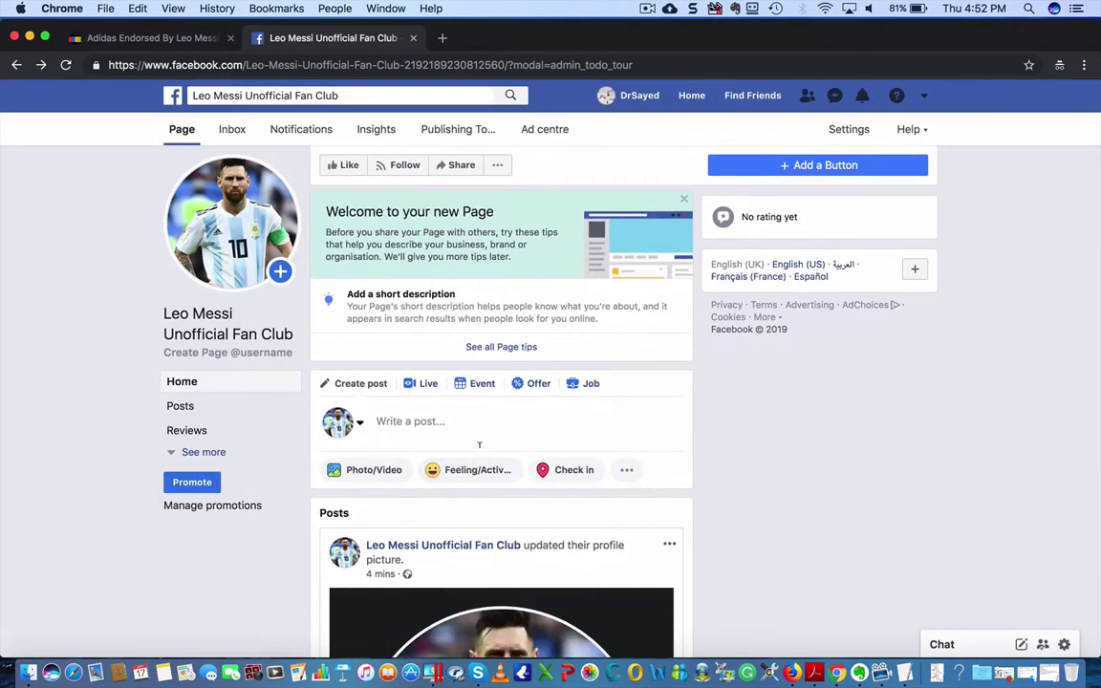
scroll(479, 444, "up", 3)
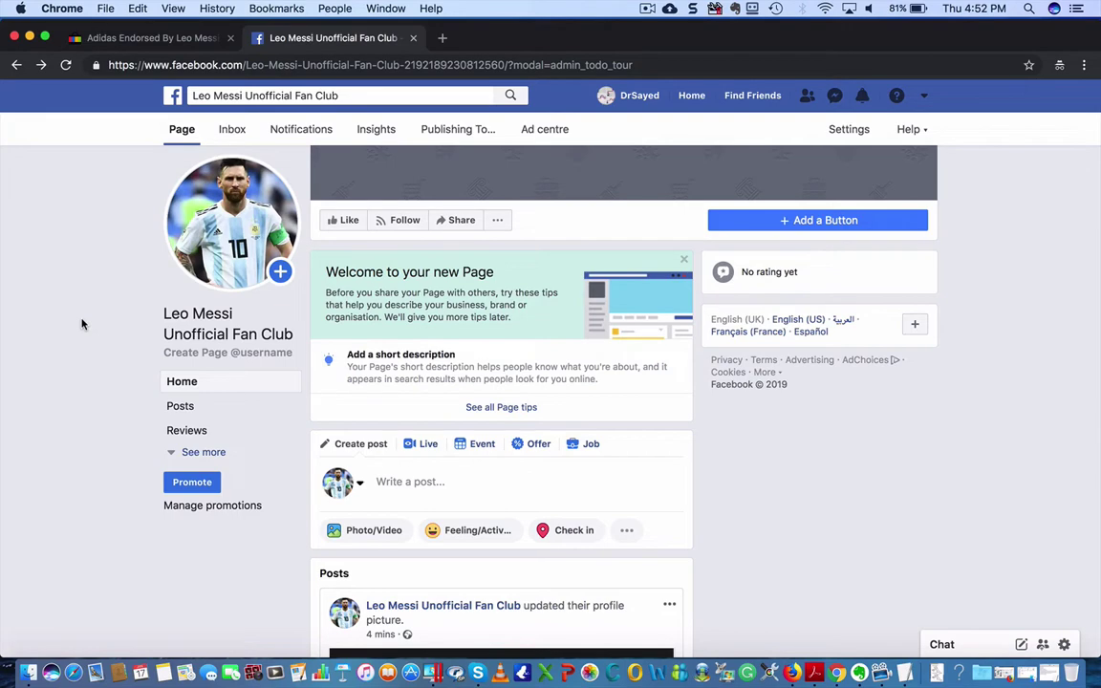
scroll(81, 323, "down", 3)
scroll(81, 321, "up", 3)
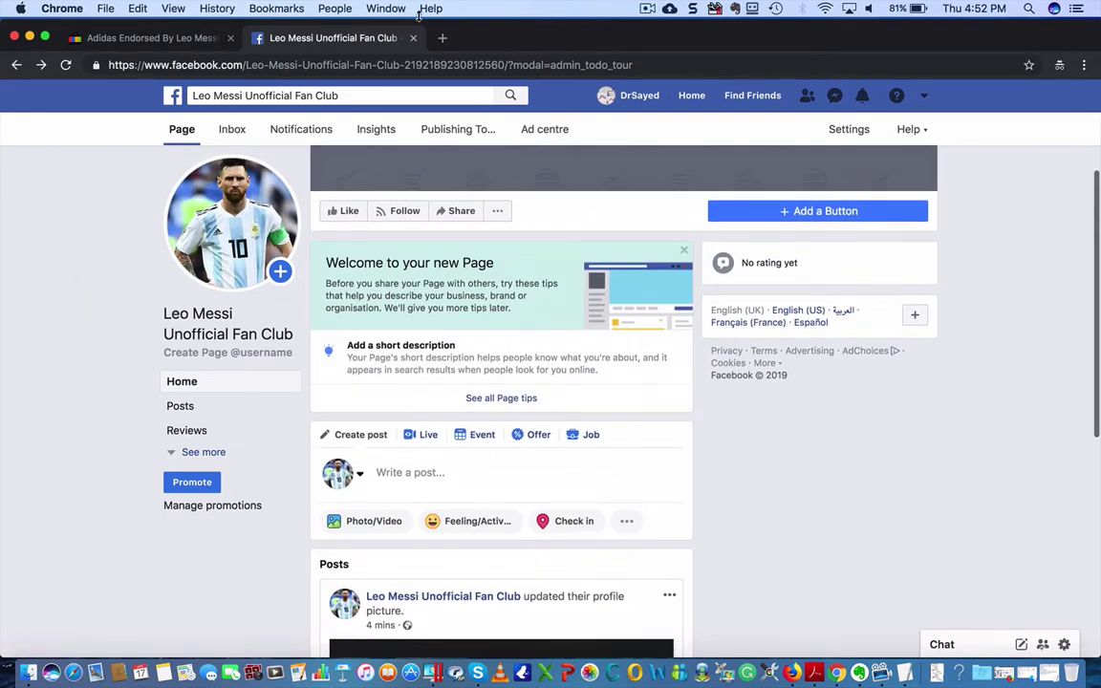
Open youtube.com in a new browser tab and search for "leo messi skills"
key("super+t")
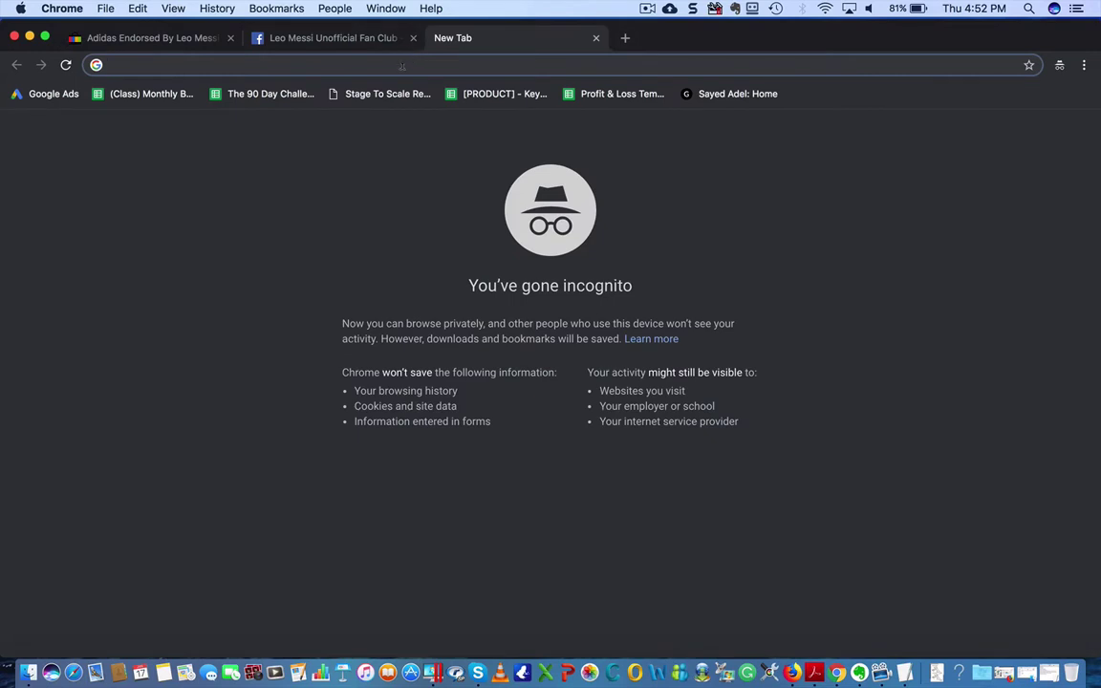
type("youtube.com")
key("Return")
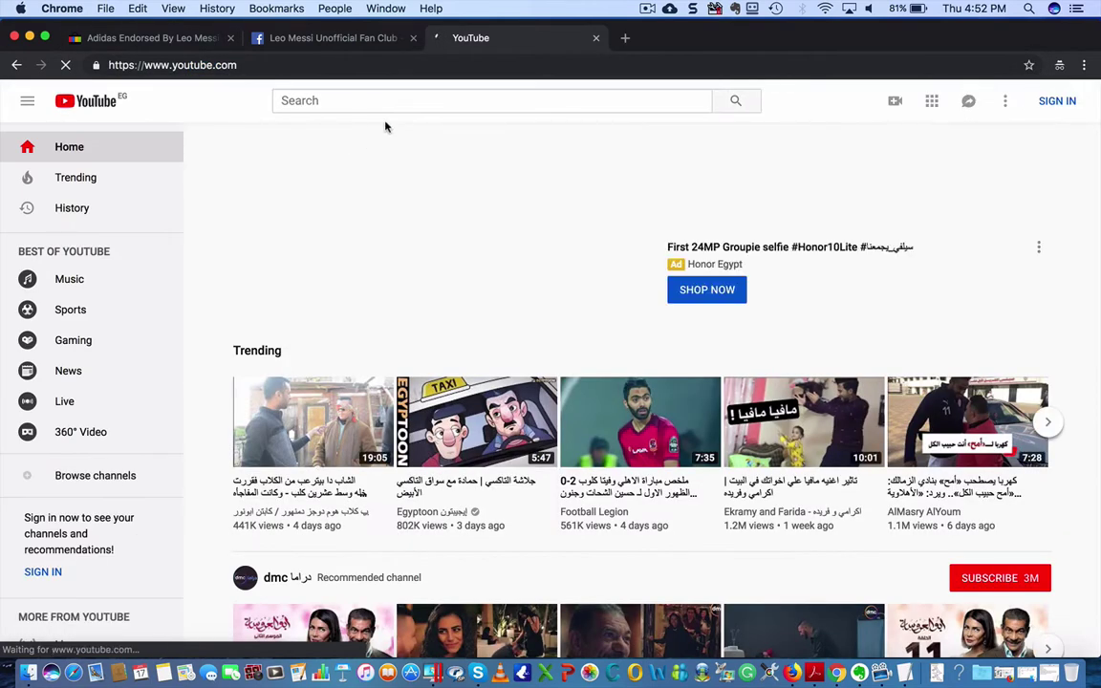
left_click(402, 102)
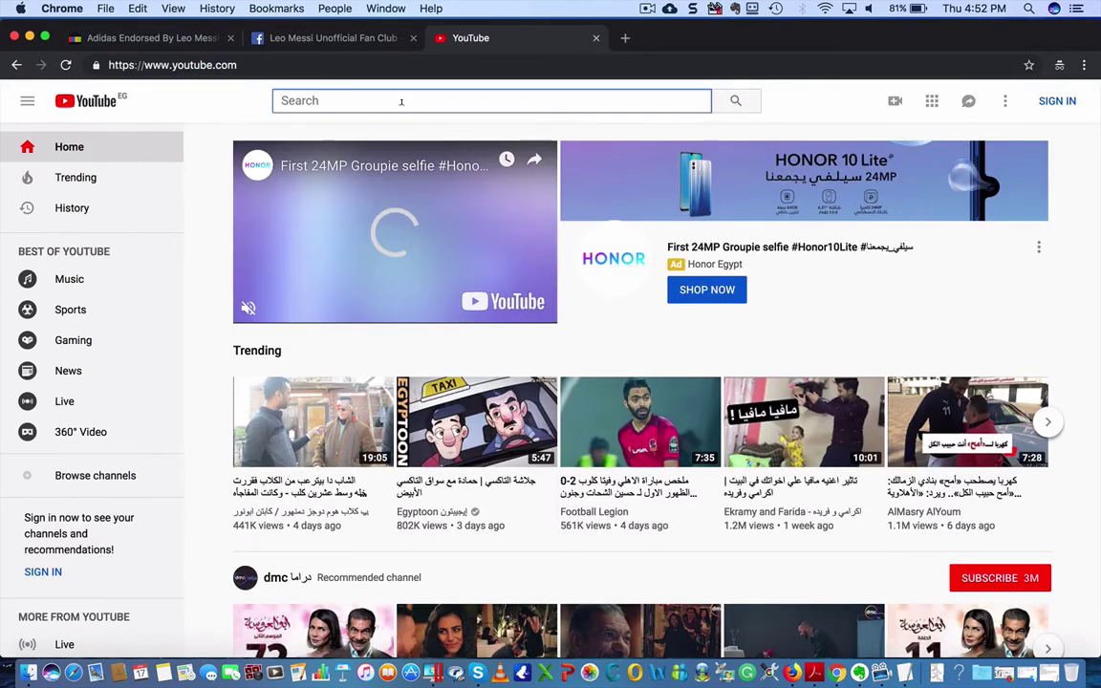
type("leo ")
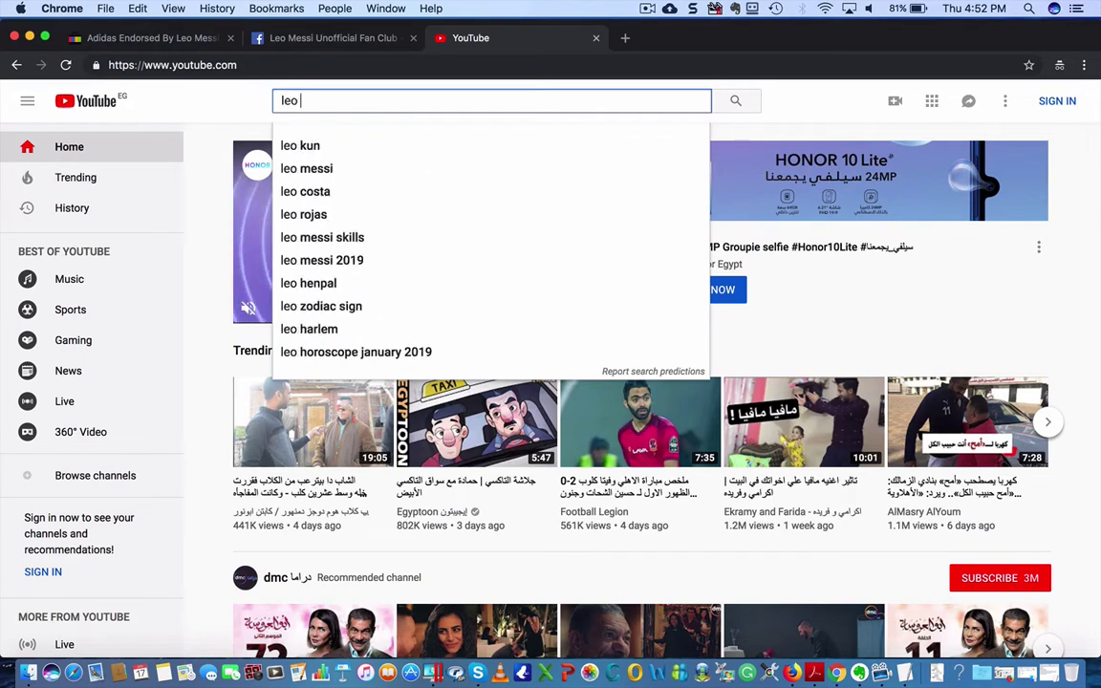
type("messi")
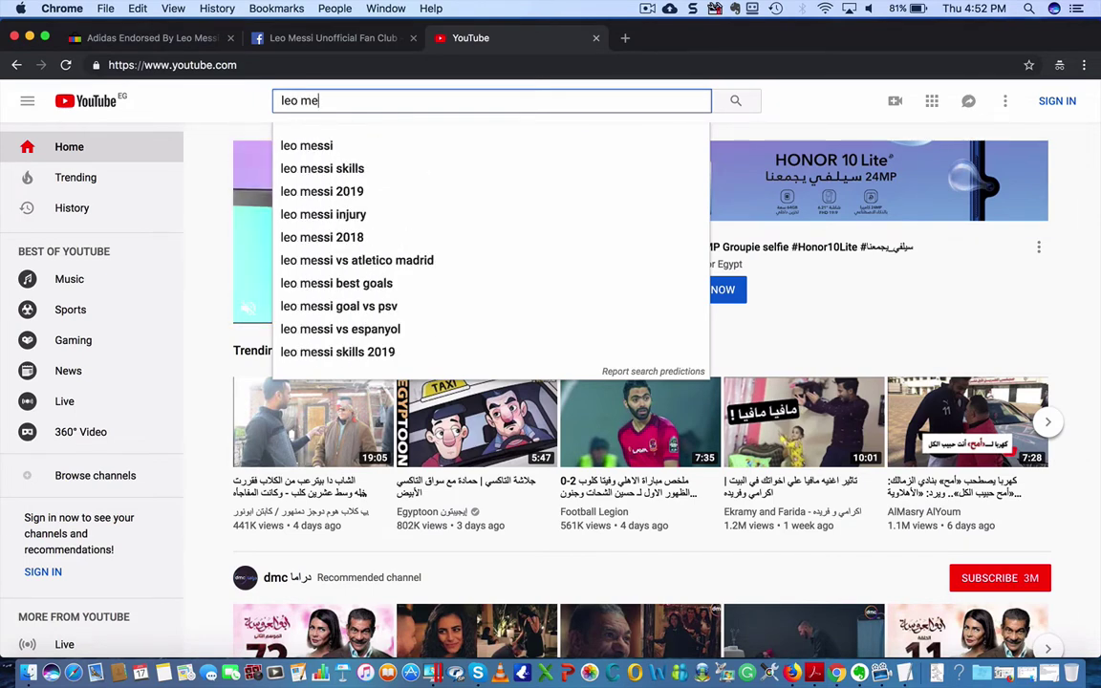
left_click(322, 169)
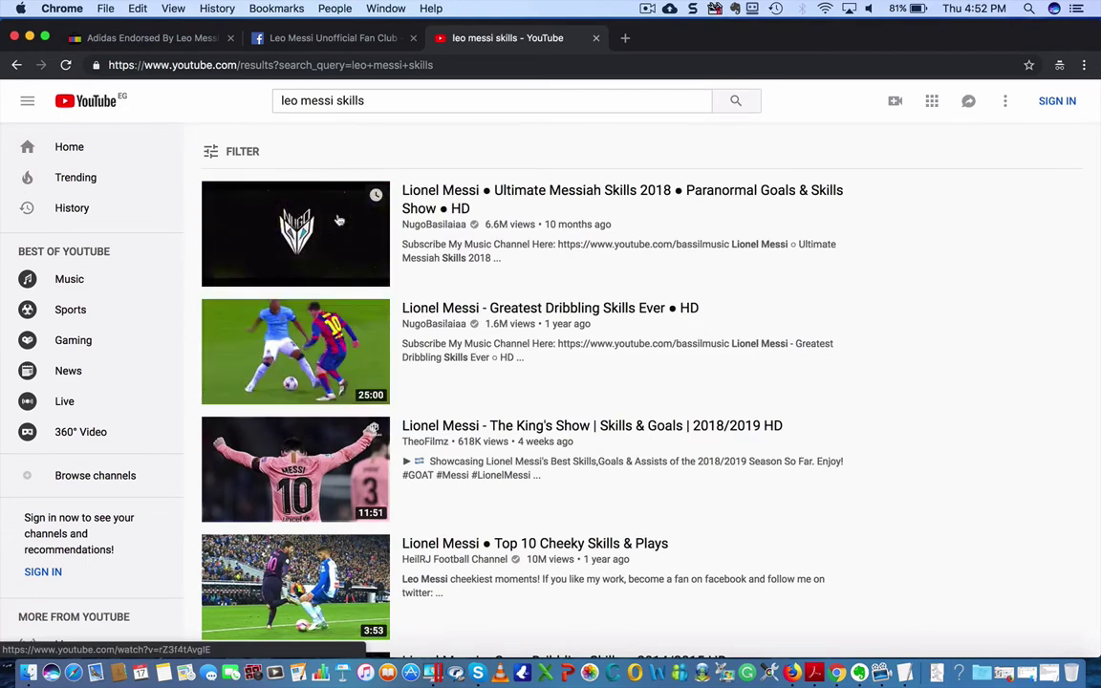
Open the "Lionel Messi Ultimate Messiah Skills 2018" video, copy its web address and close YouTube
left_click(412, 213)
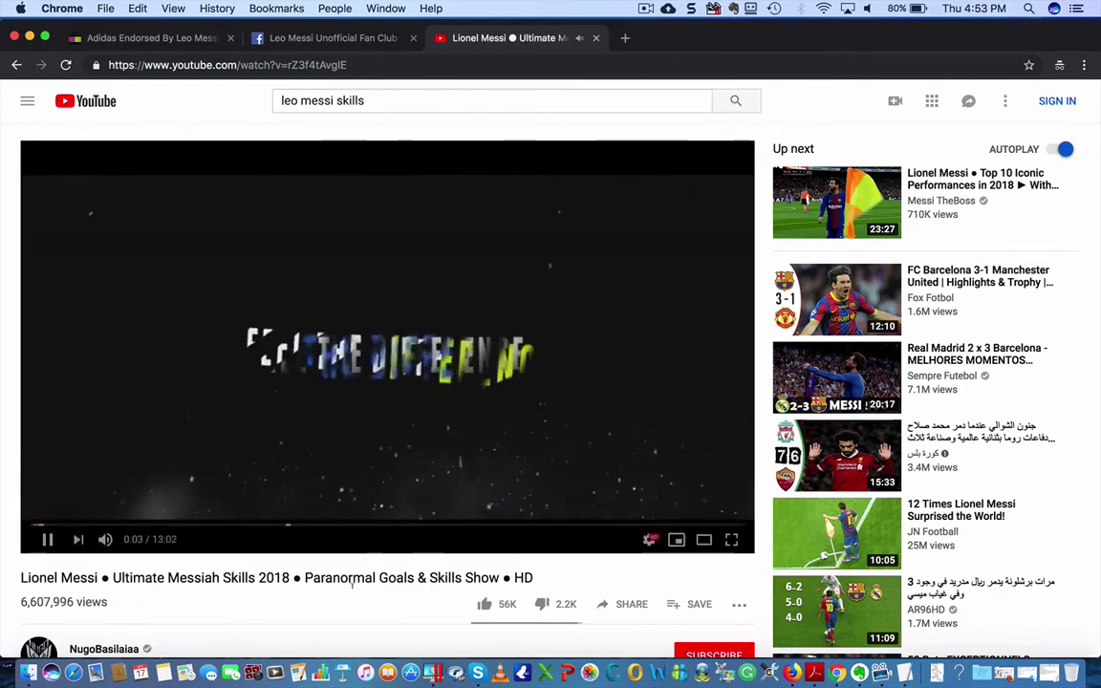
scroll(567, 568, "down", 2)
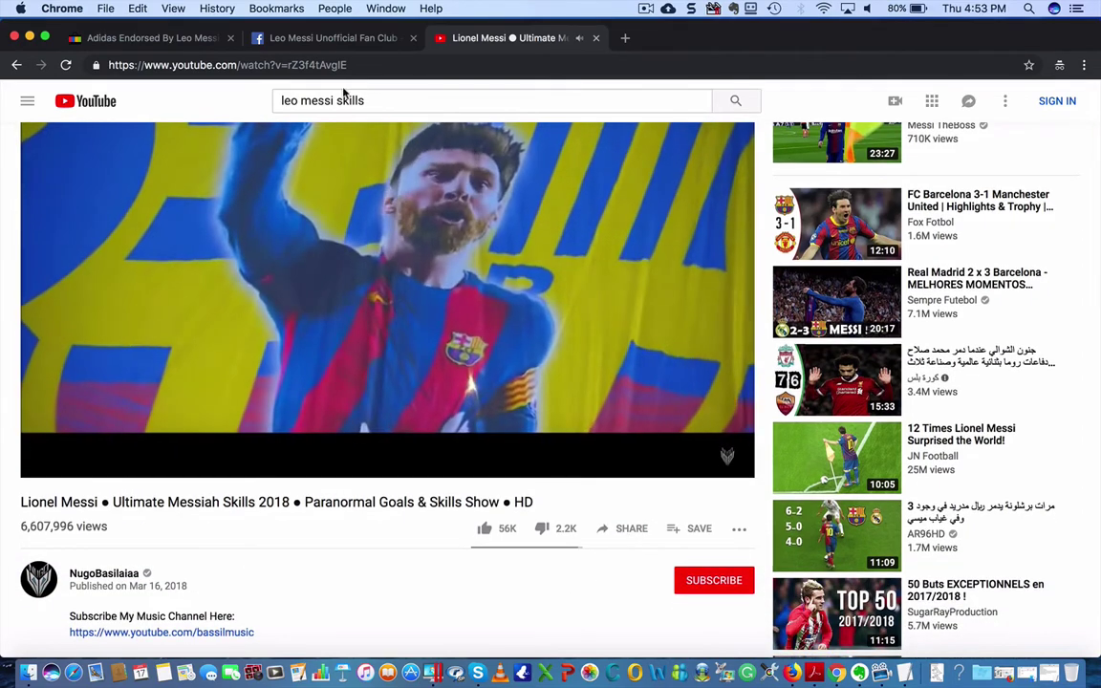
left_click(277, 64)
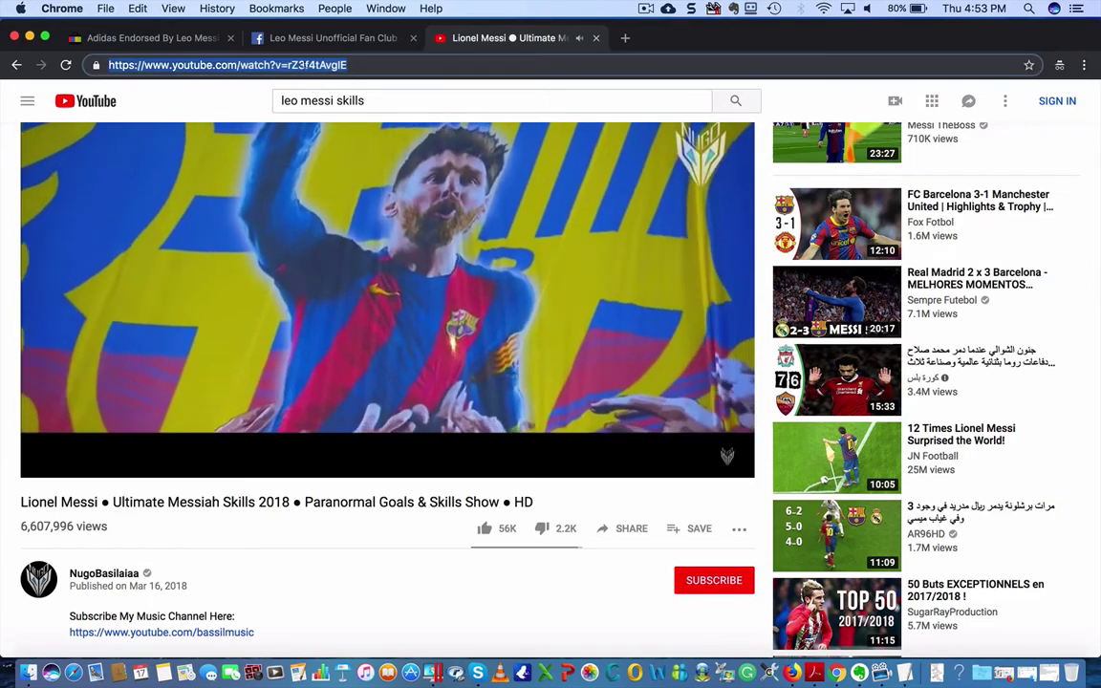
left_click(595, 39)
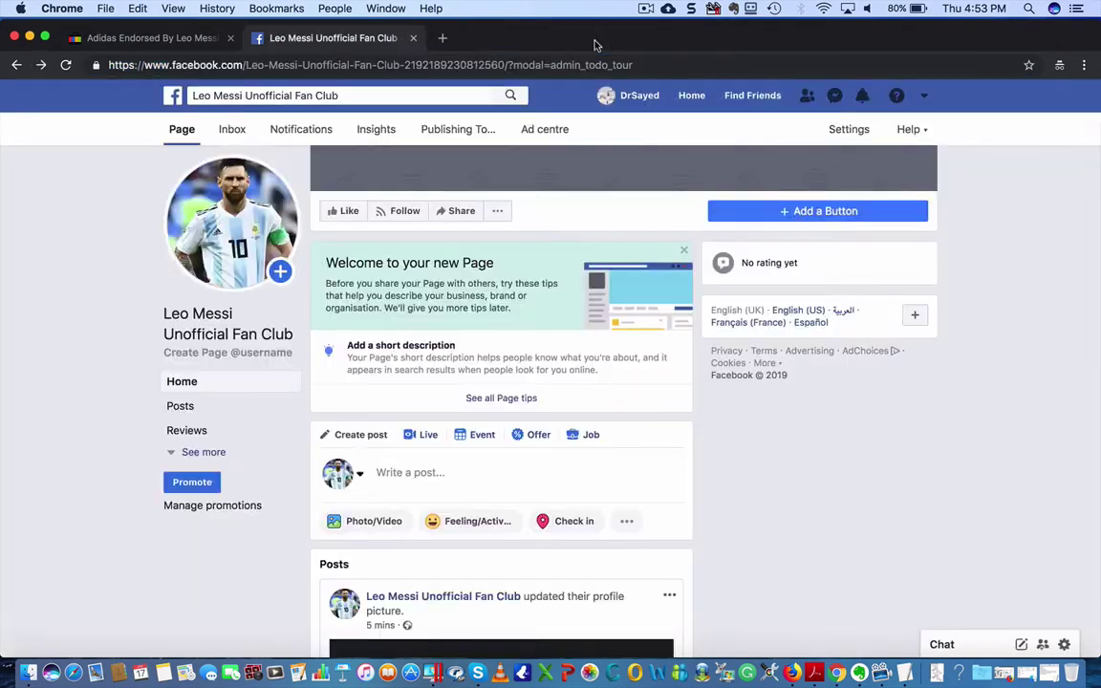
Compose a page post with the copied YouTube video link preview, replacing the pasted address text with "Leo Messi Skills"
left_click(399, 461)
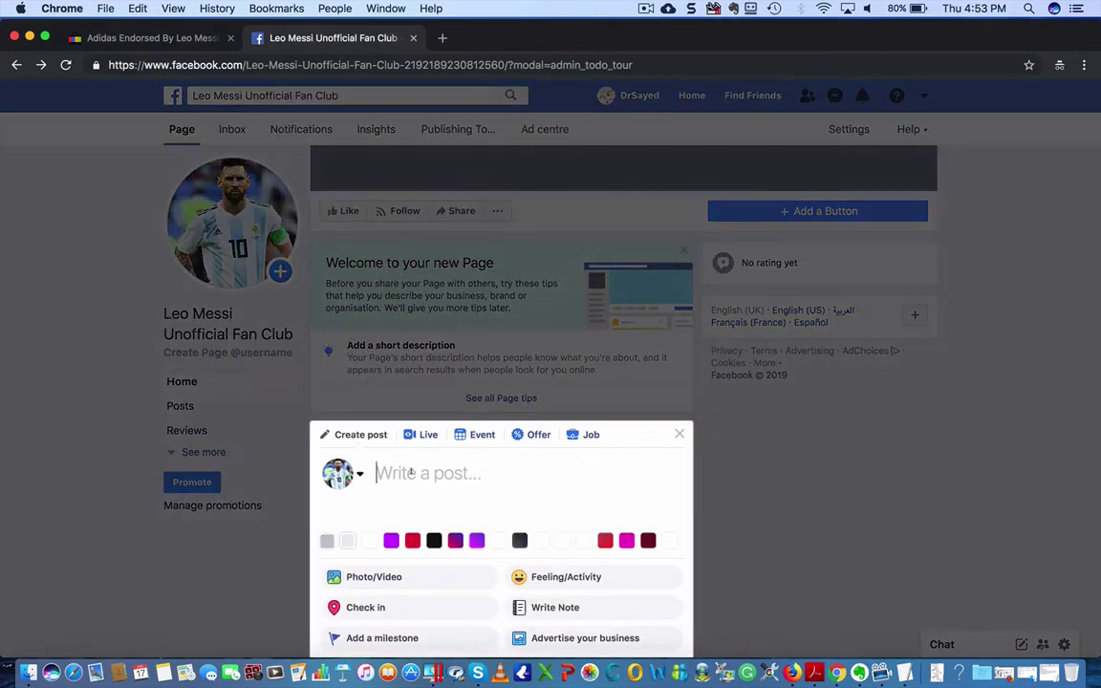
type("https://www.youtube.com/watch?v=rZ3f4tAvgIE")
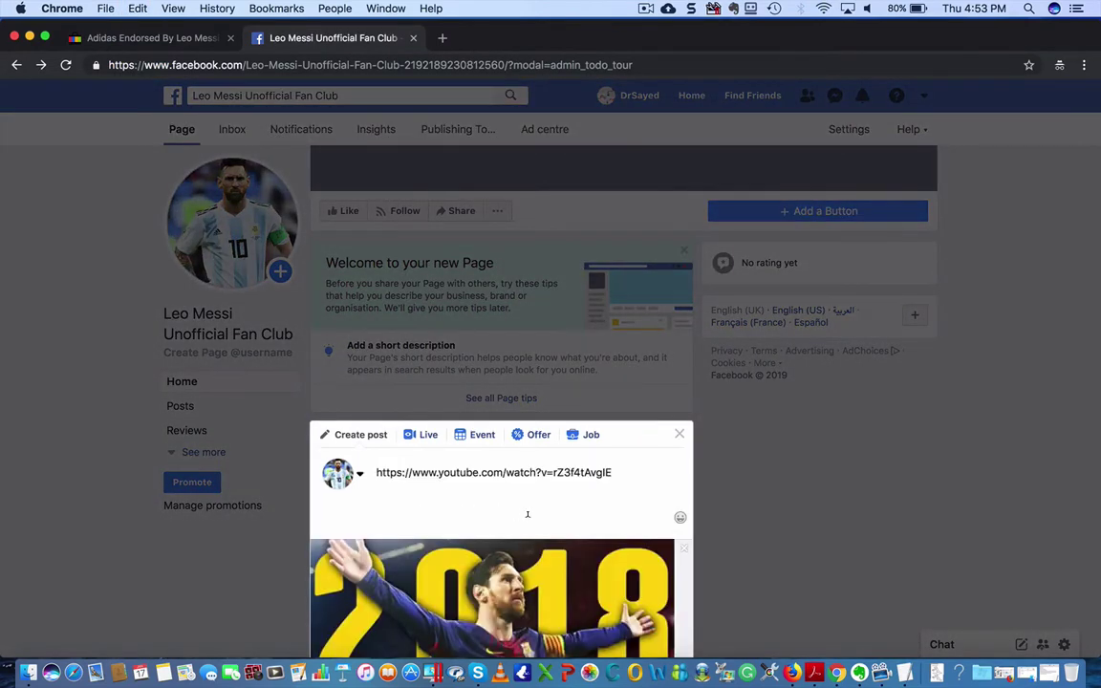
scroll(527, 514, "down", 1)
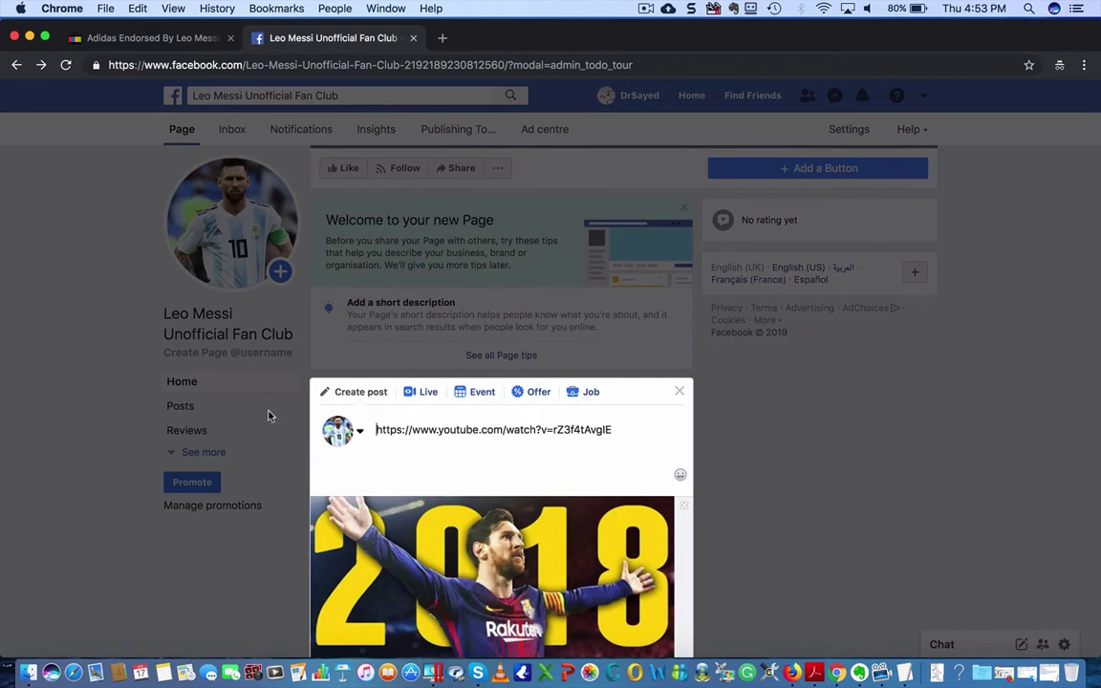
key("super+a")
type("L")
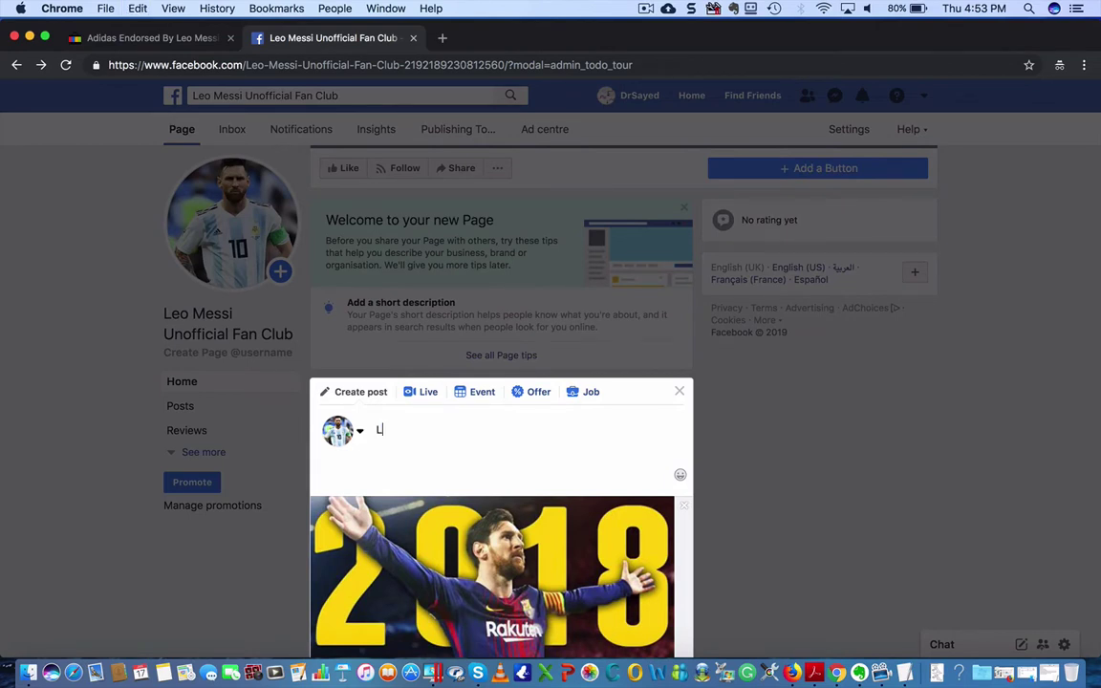
type("eo Messi Skills")
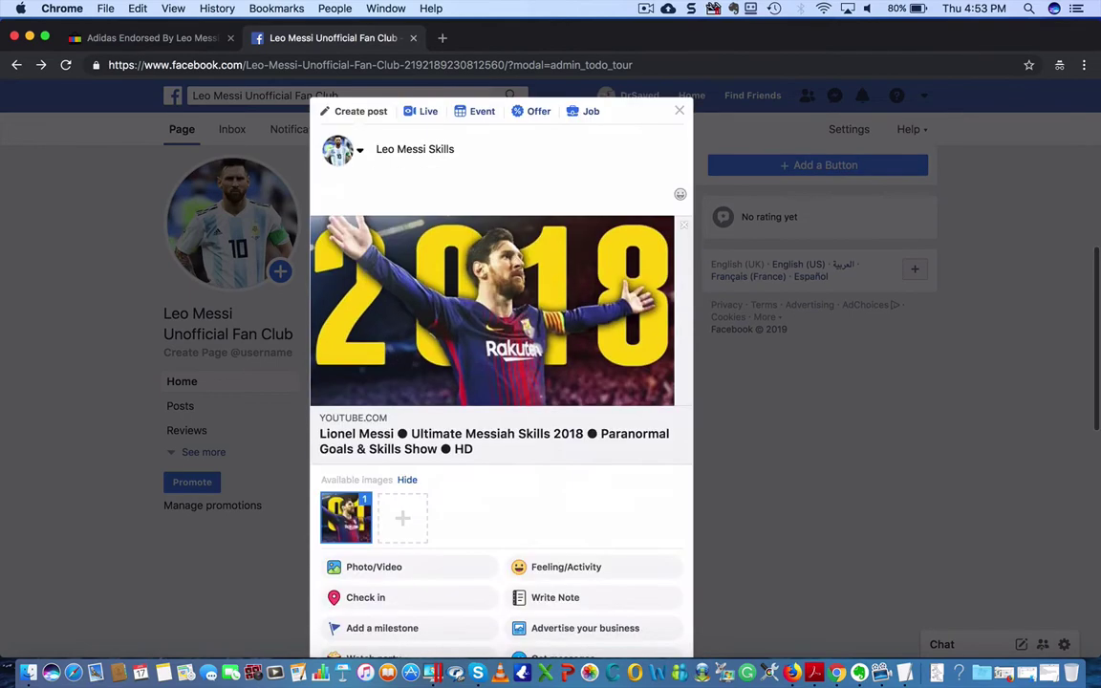
scroll(364, 388, "down", 5)
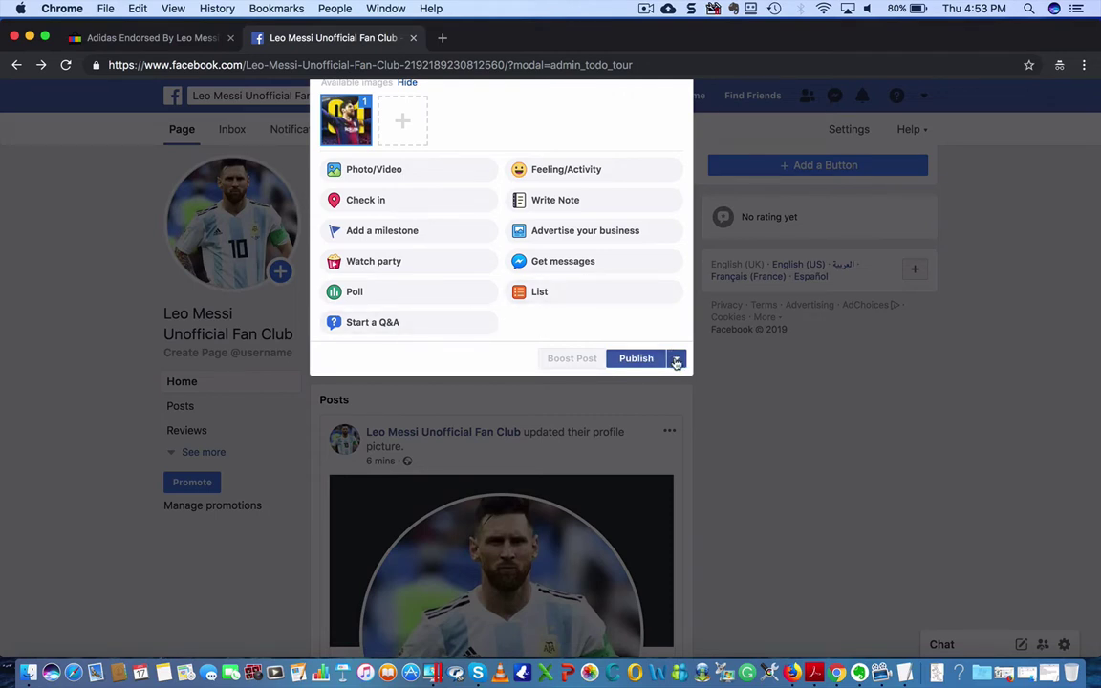
Review the publication date, time and time zone in the Schedule option, cancel scheduling and publish the video post immediately
left_click(677, 360)
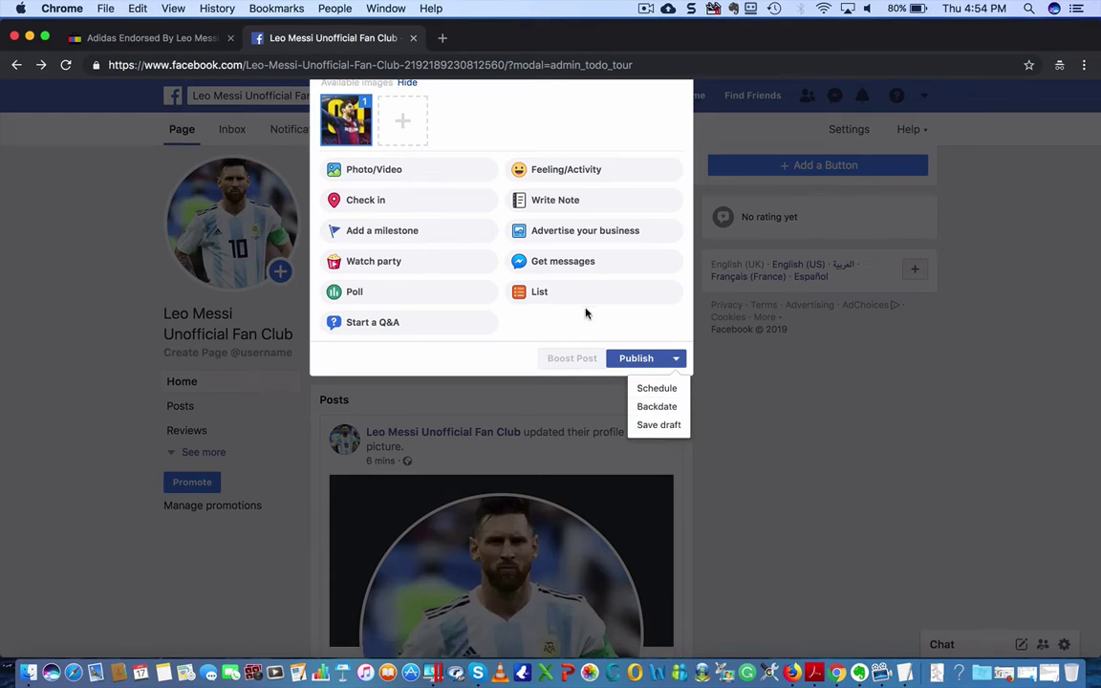
left_click(654, 389)
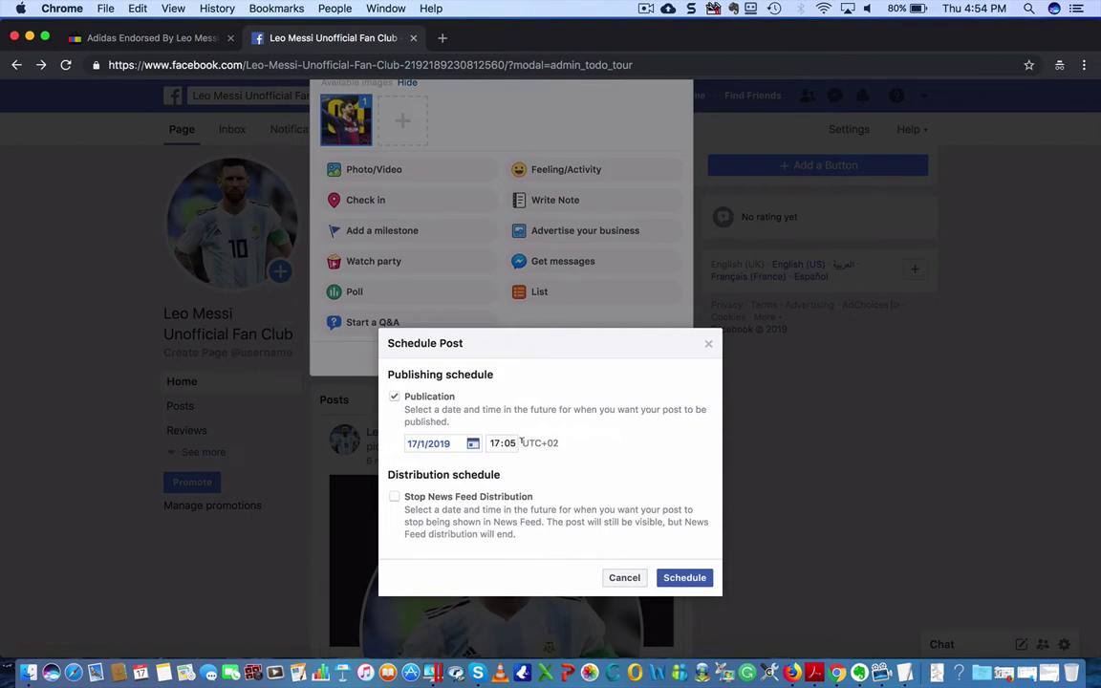
left_click_drag(521, 443, 564, 443)
left_click_drag(524, 442, 574, 443)
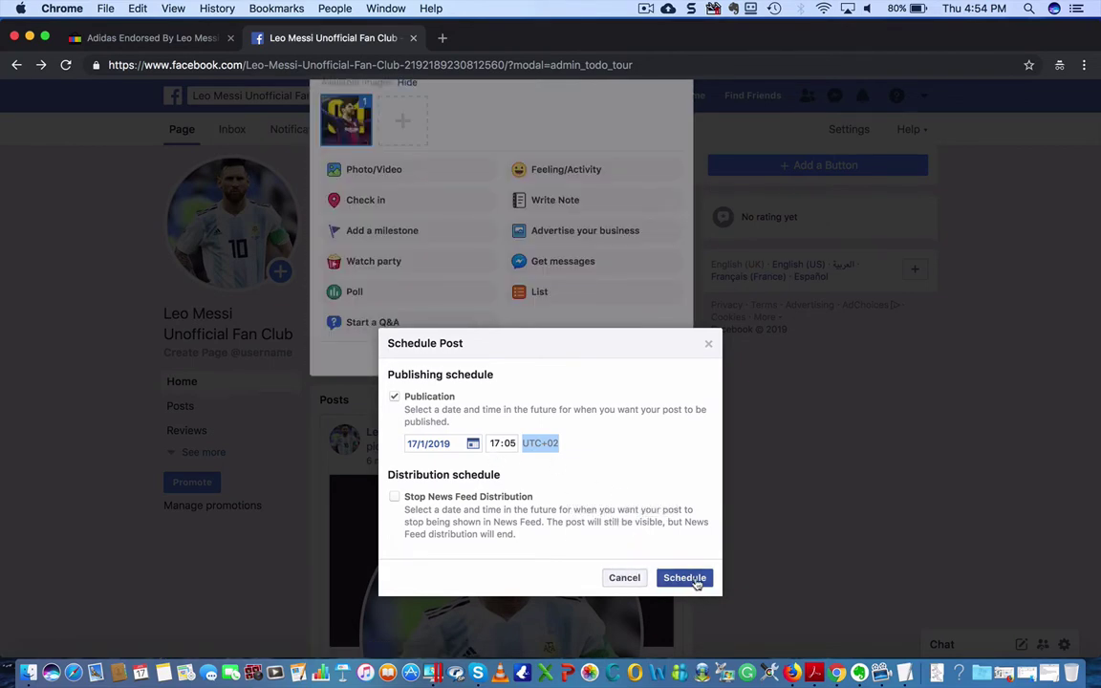
left_click(630, 578)
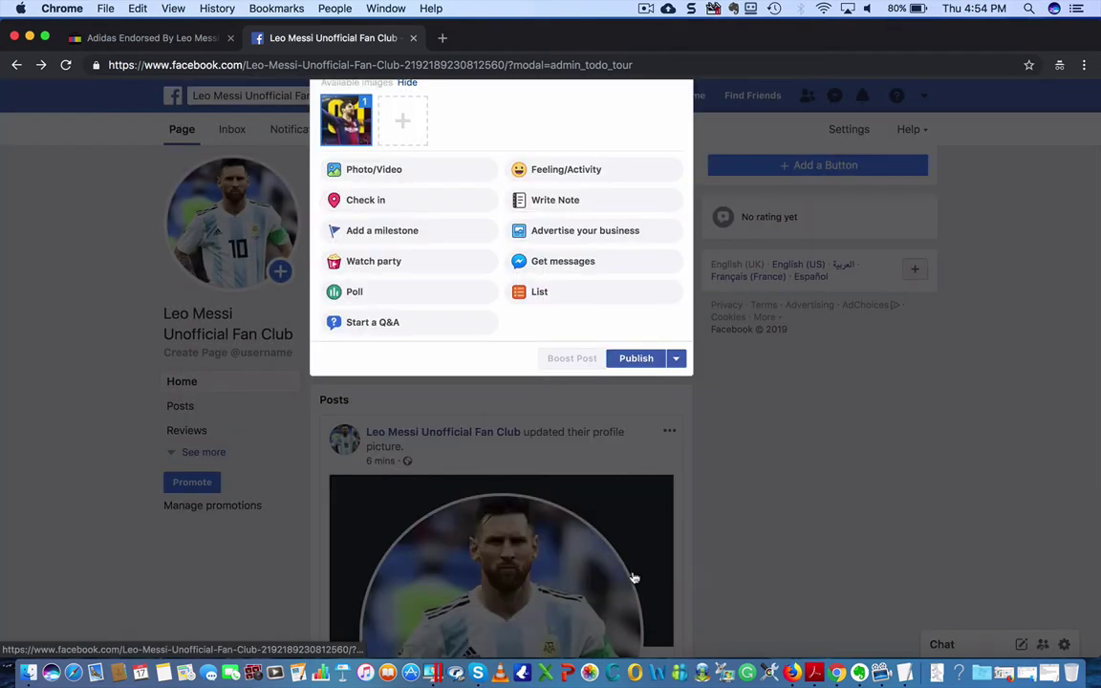
left_click(636, 358)
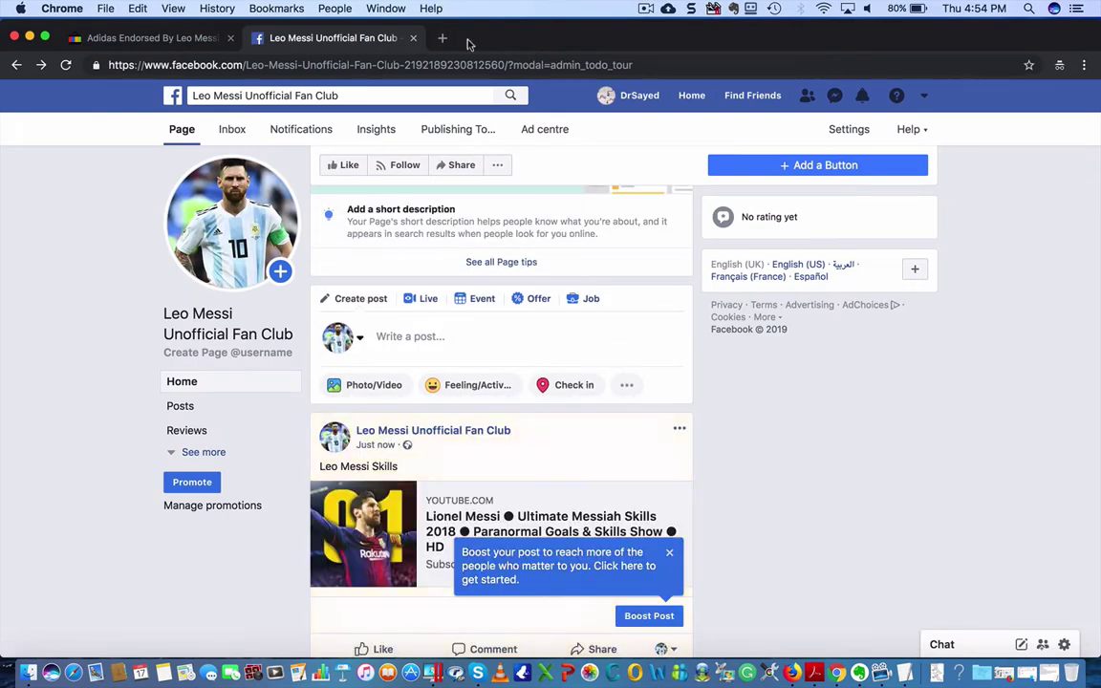
Search Google for "leo messi quotes" in a new browser tab
left_click(442, 39)
type("l")
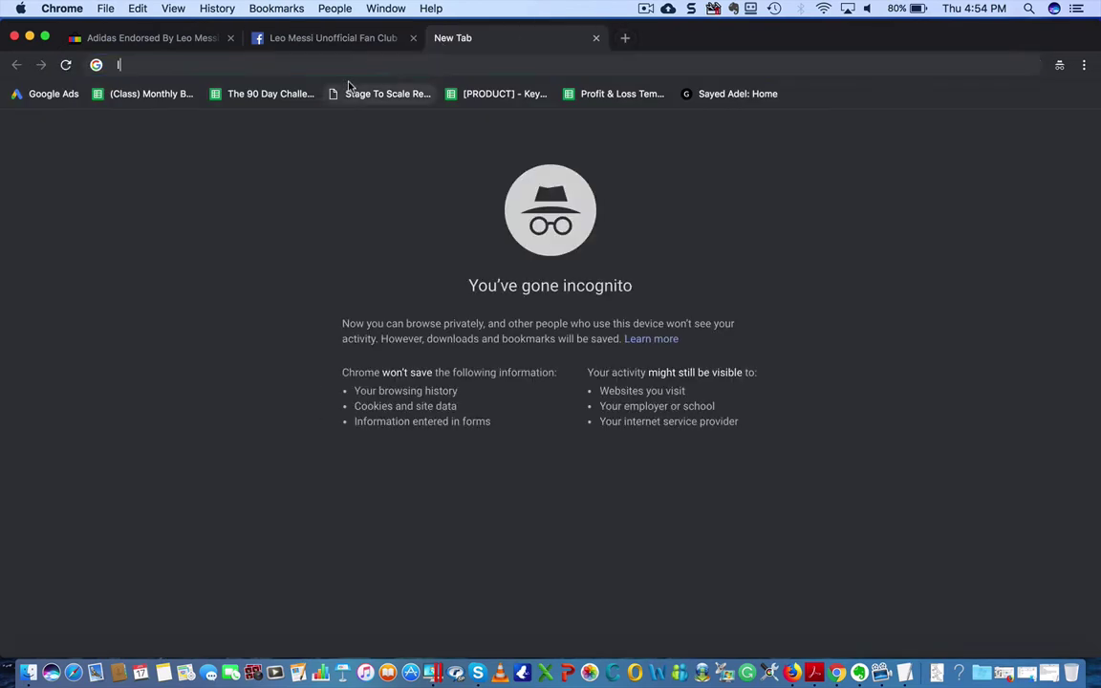
type("eo messi ")
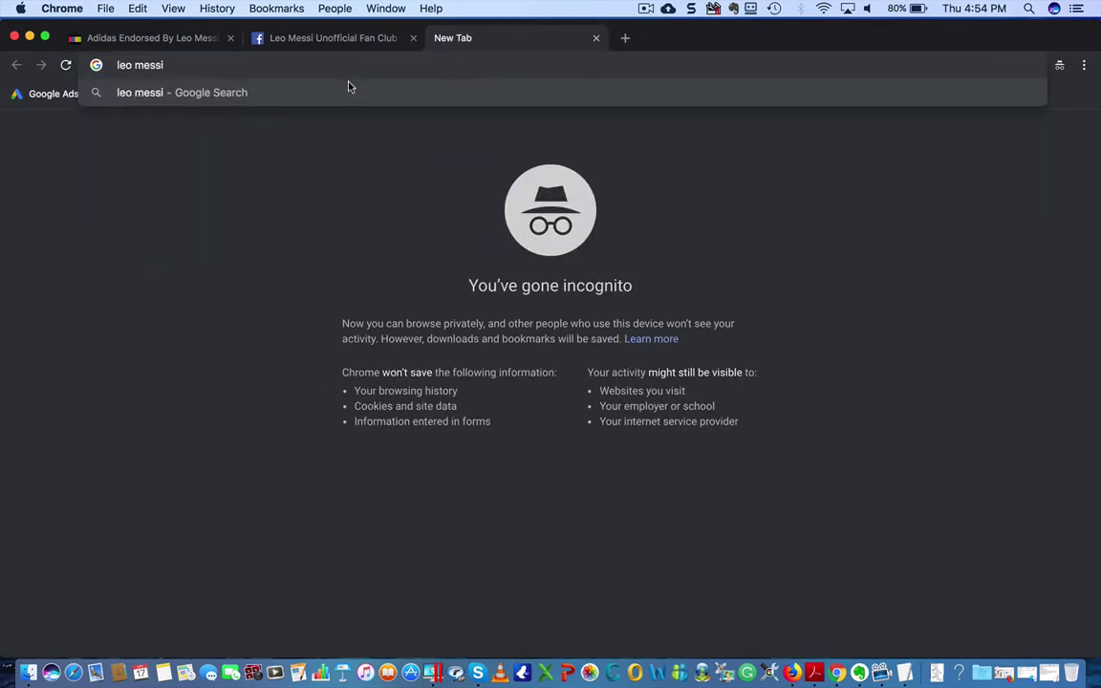
type("quotes")
key("Return")
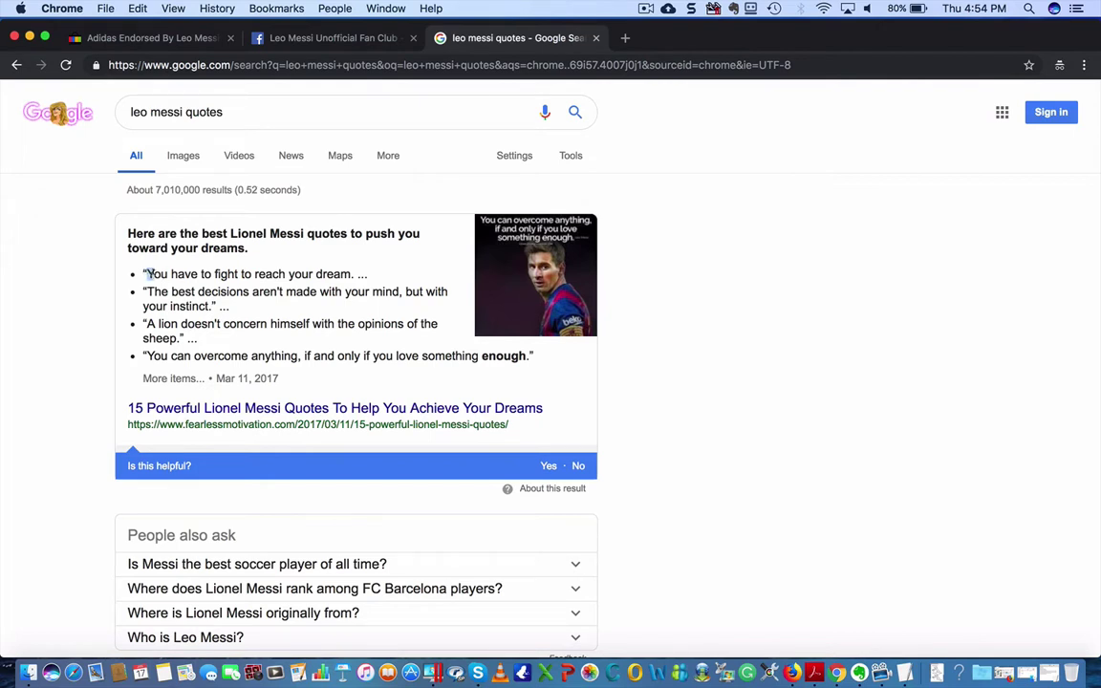
Copy the first quote, "You have to fight to reach your dream.", and paste it into a new Facebook page post
left_click_drag(148, 274, 373, 278)
key("super+c")
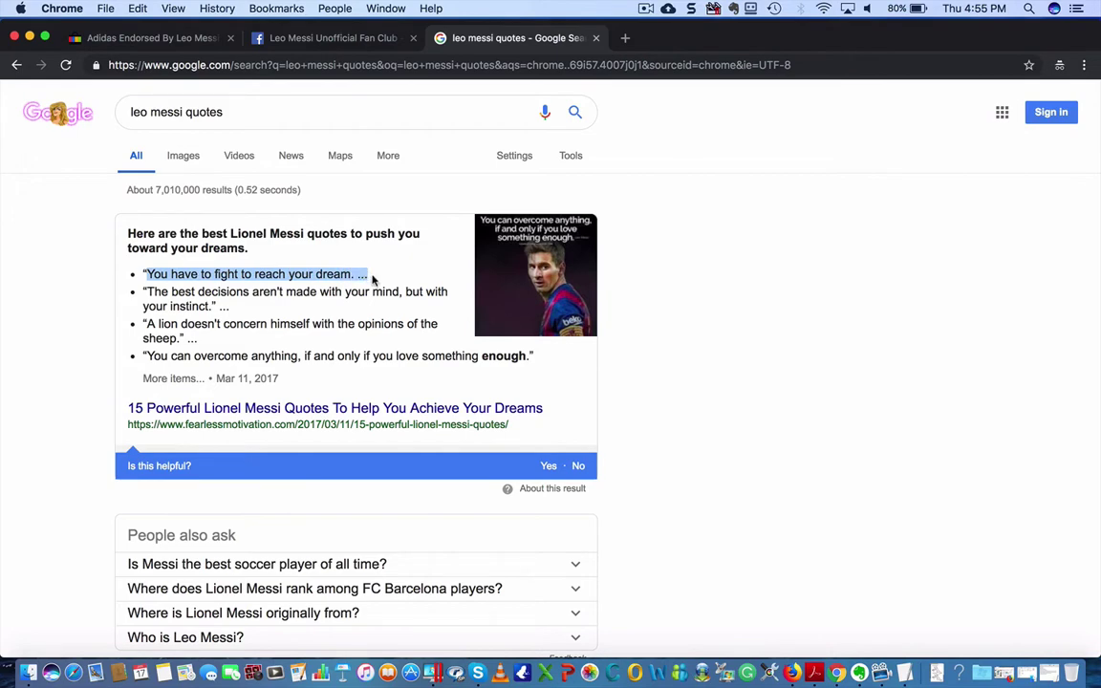
left_click(291, 36)
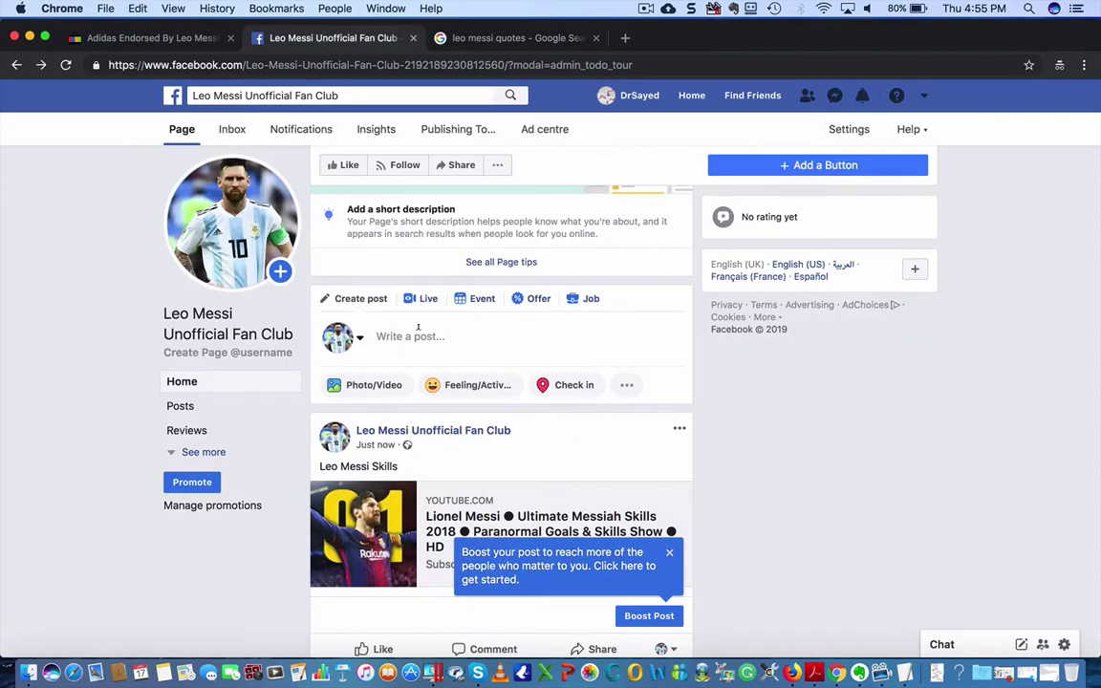
left_click(417, 334)
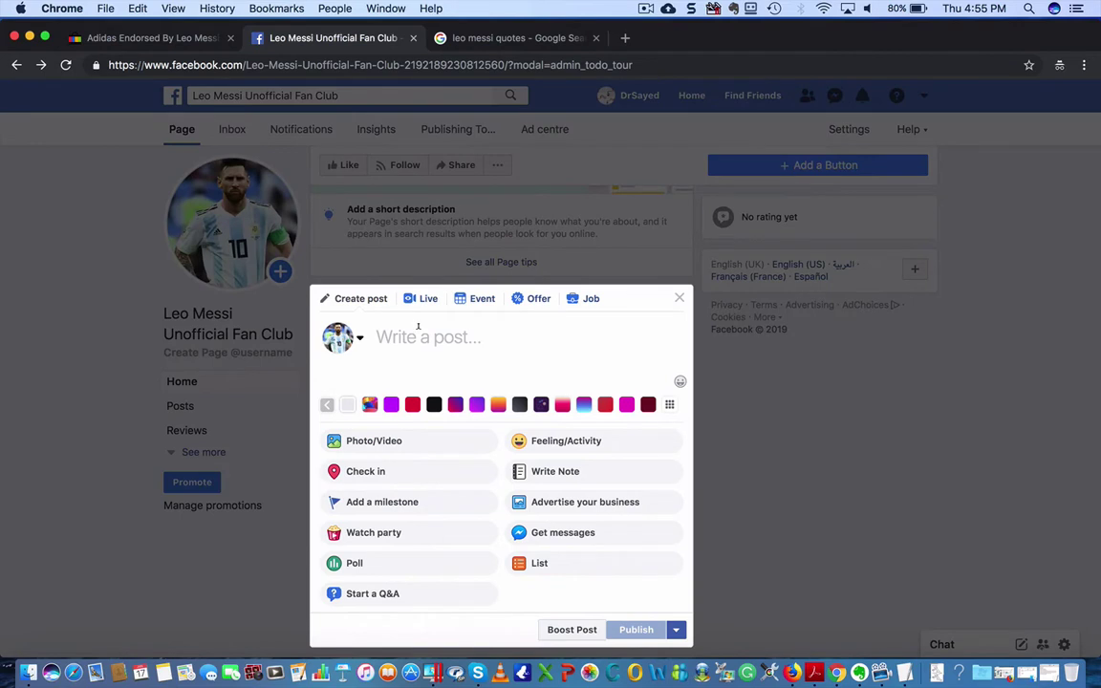
key("super+v")
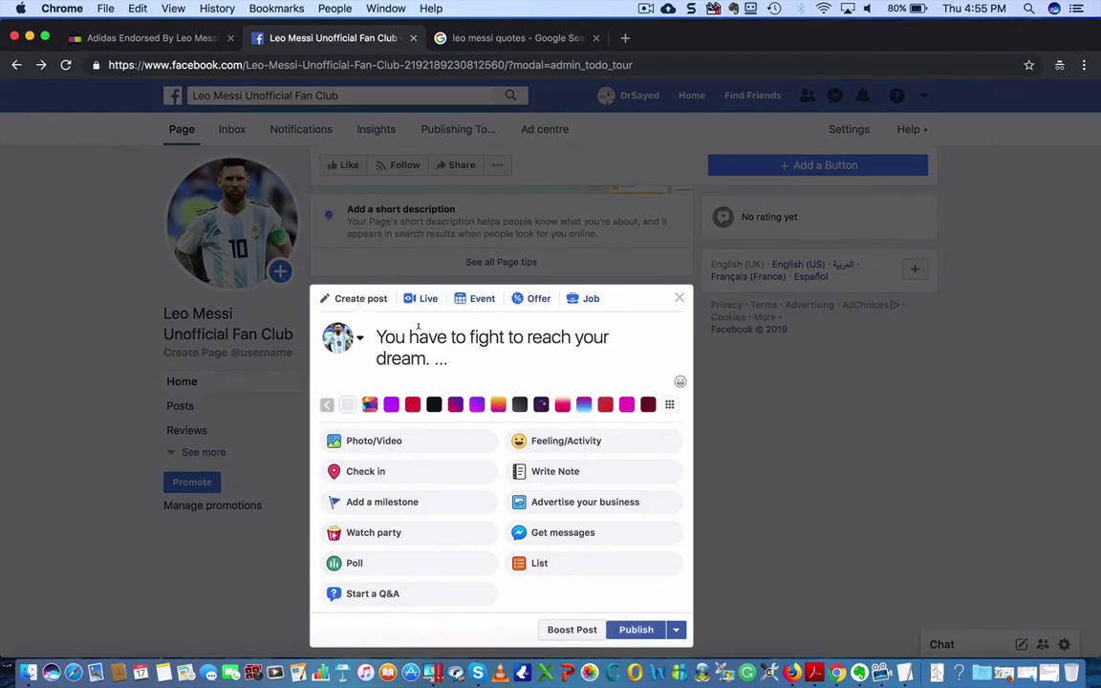
Enclose the pasted quote in quotation marks and remove the trailing ellipsis after "dream."
type("\"")
type("\"")
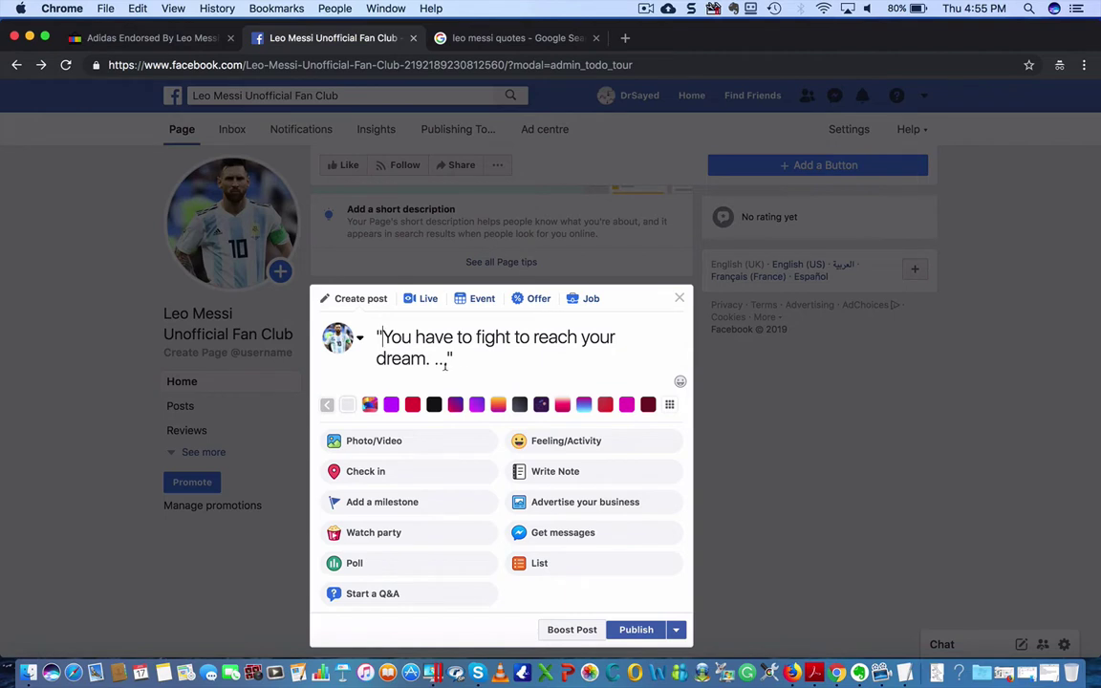
left_click(443, 360)
key("BackSpace")
key("BackSpace")
key("BackSpace")
key("BackSpace")
Add the attribution line "- Leo Messi" below the quote, publish the post and check it on the page
key("Return")
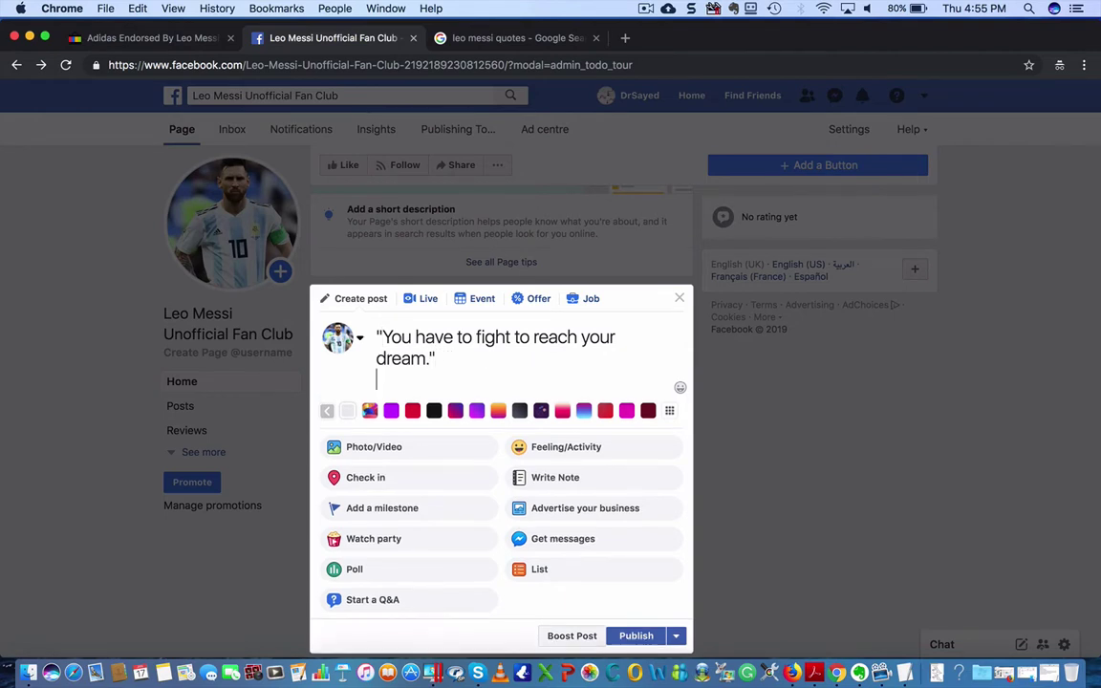
type("- Leo Messi")
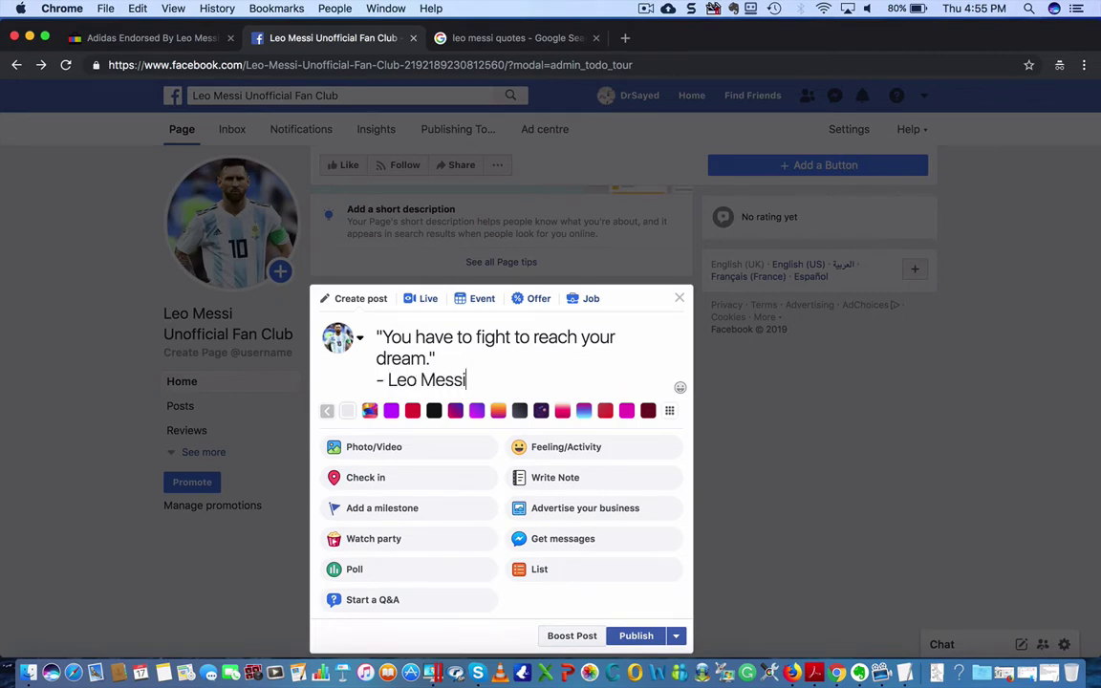
left_click(628, 636)
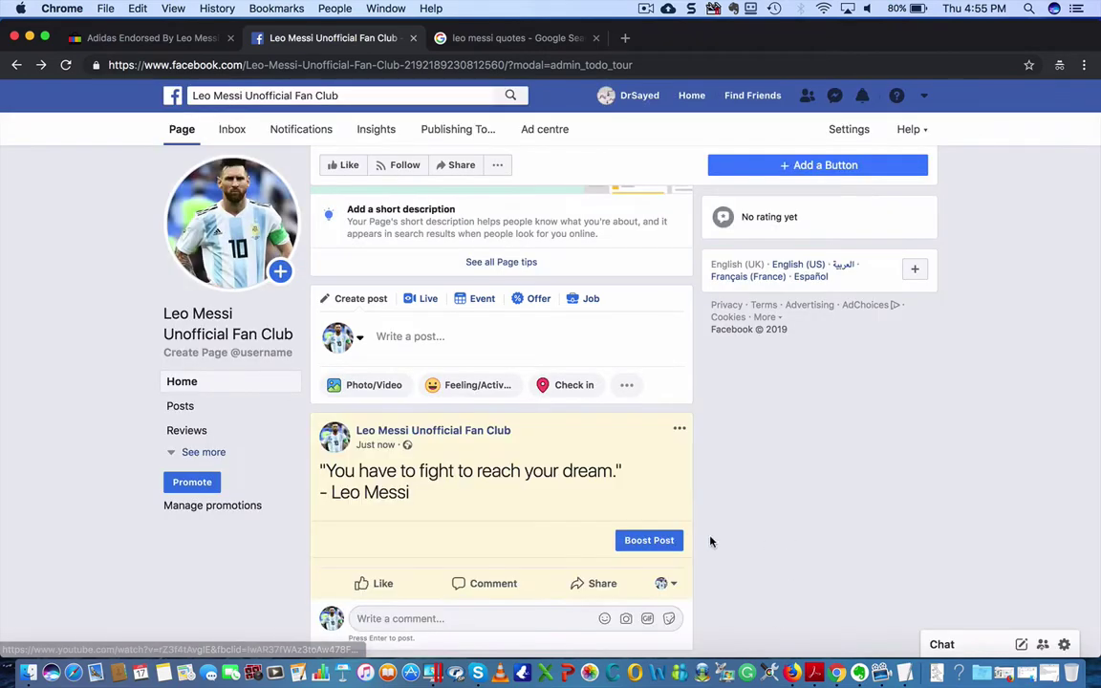
scroll(700, 506, "down", 3)
scroll(644, 347, "up", 5)
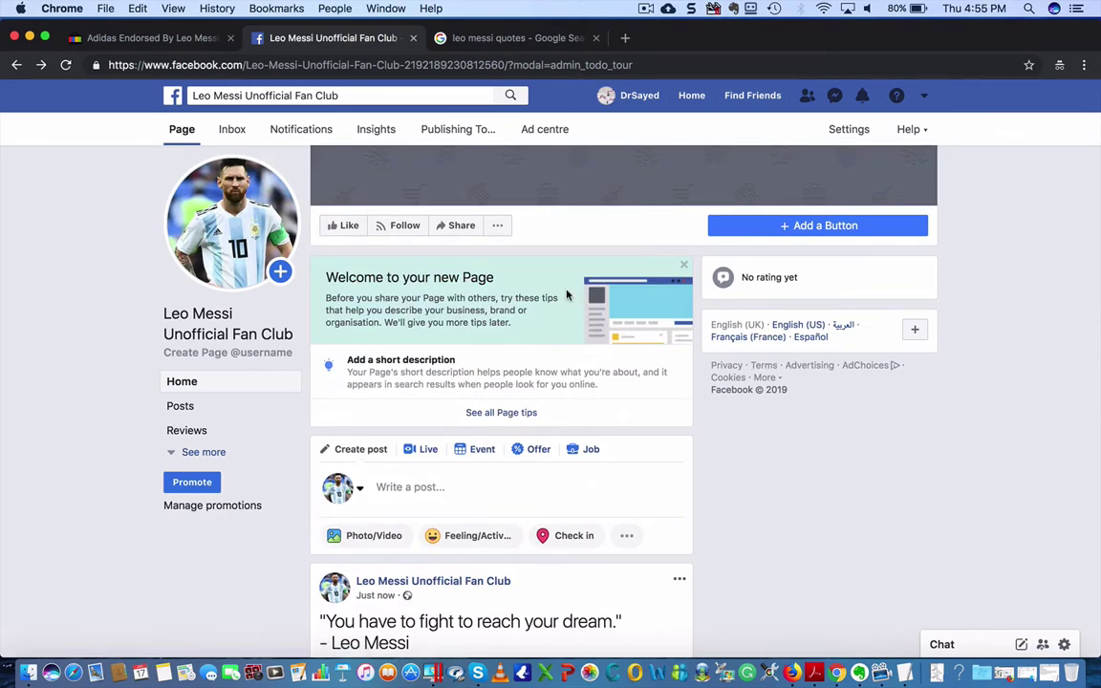
Return to the Google results and change the search to "leo messi news"
left_click(506, 40)
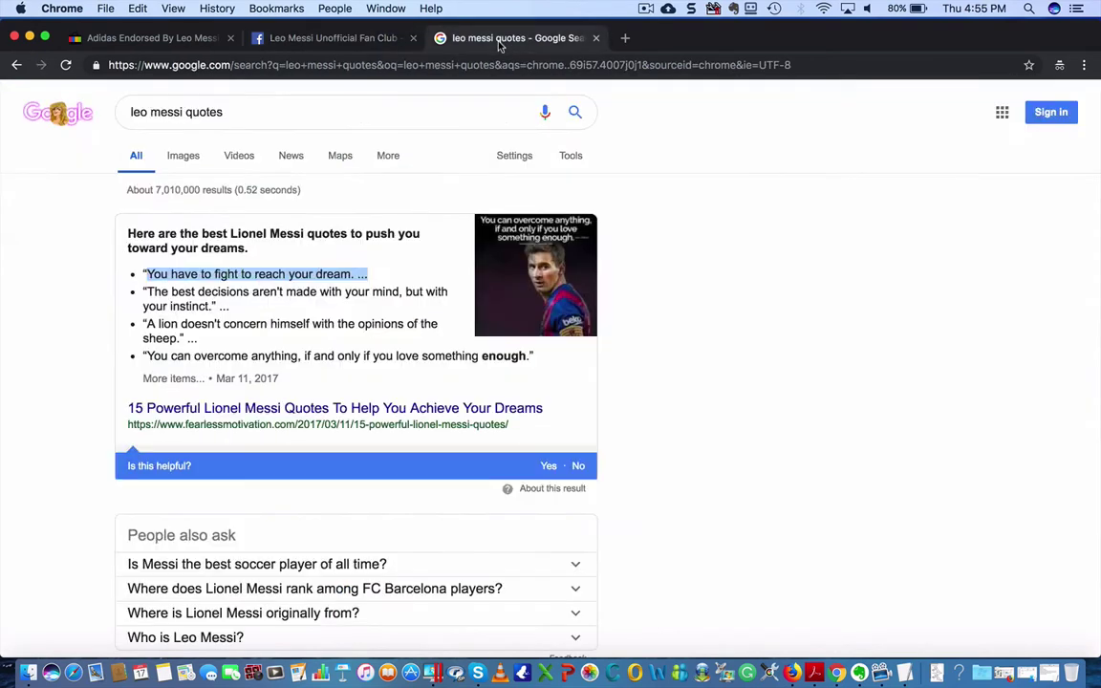
left_click(269, 114)
key("BackSpace")
key("BackSpace")
key("BackSpace")
key("BackSpace")
key("BackSpace")
key("BackSpace")
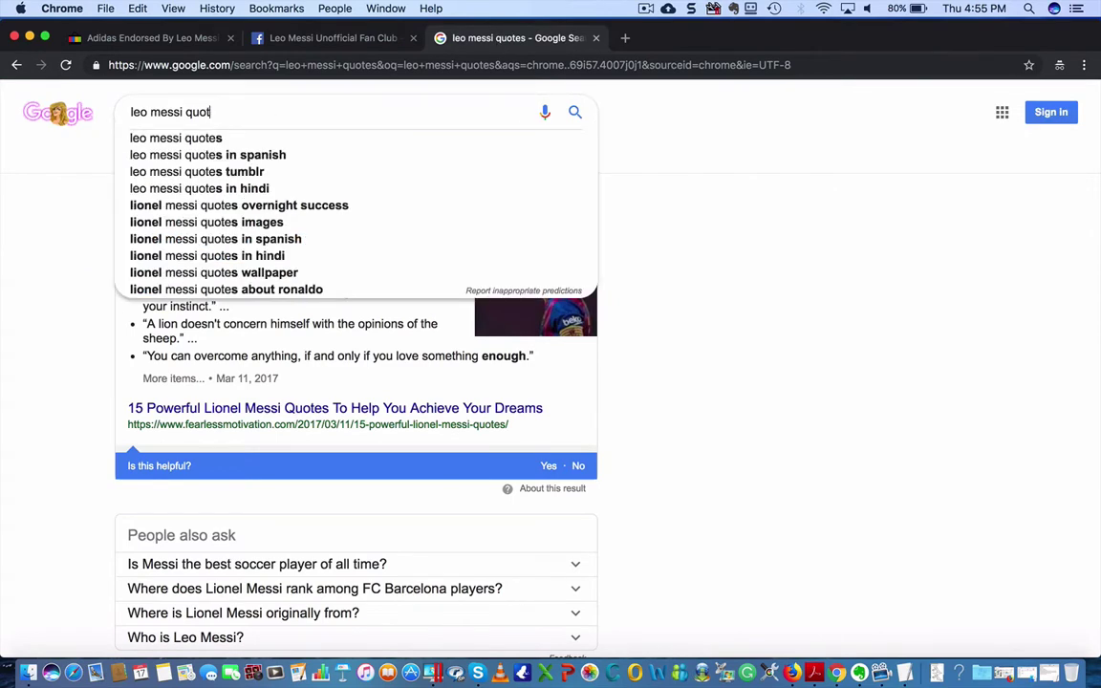
type("news")
key("Return")
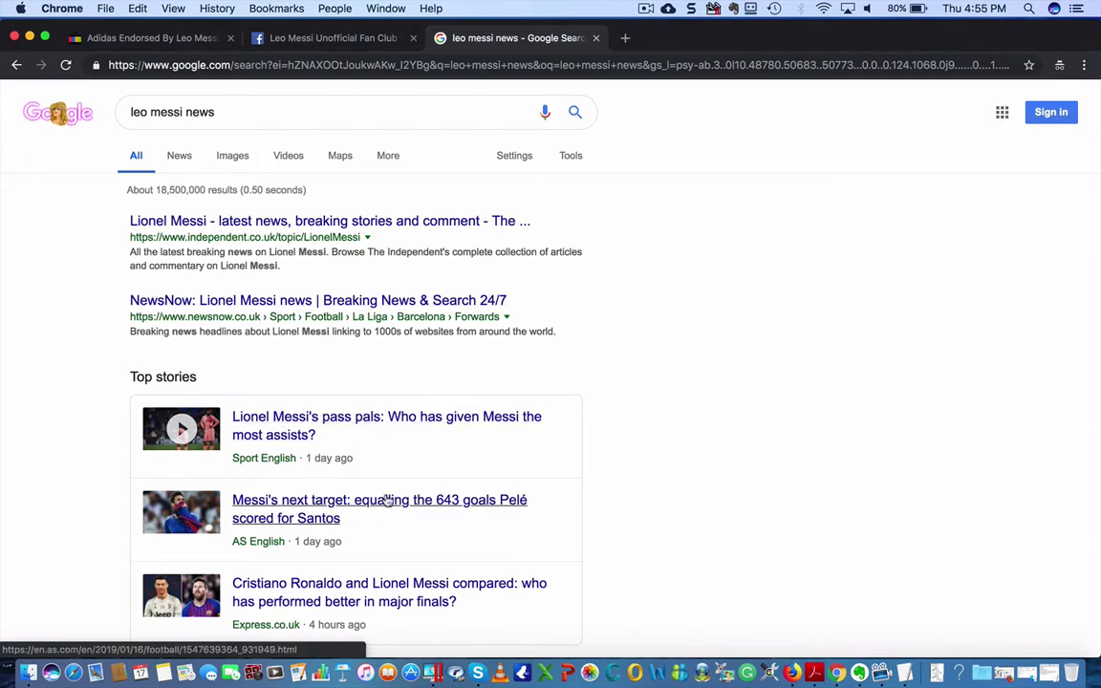
Open the AS English story "Messi's next target: equalling the 643 goals Pelé scored for Santos" and select its web address for copying
scroll(383, 501, "down", 2)
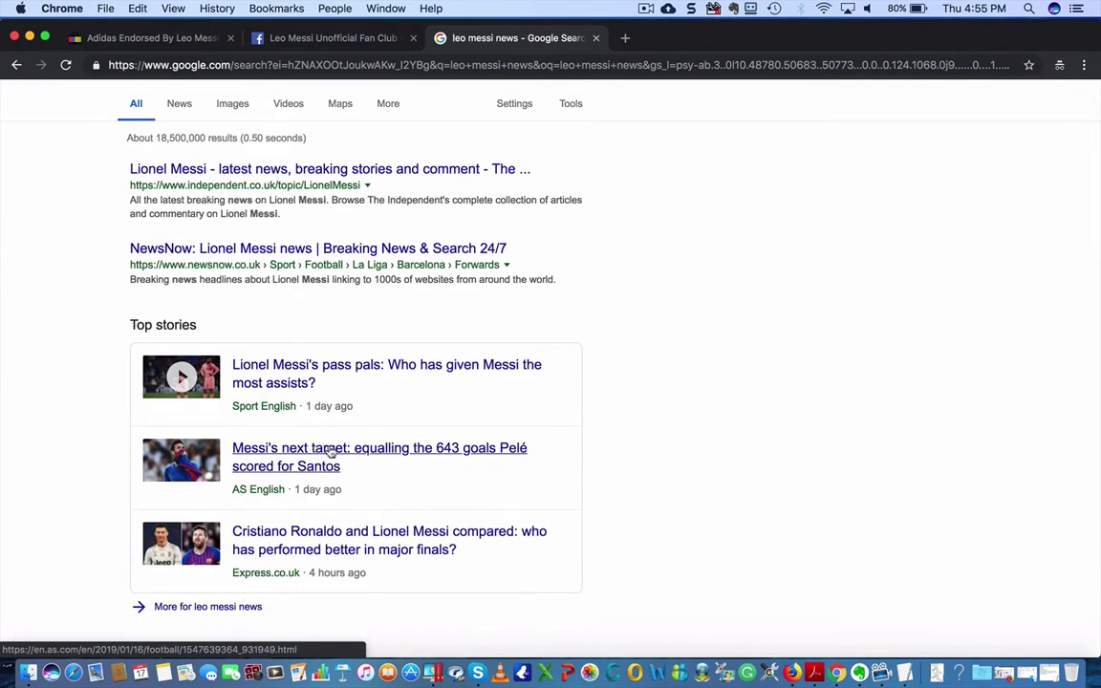
left_click(420, 458)
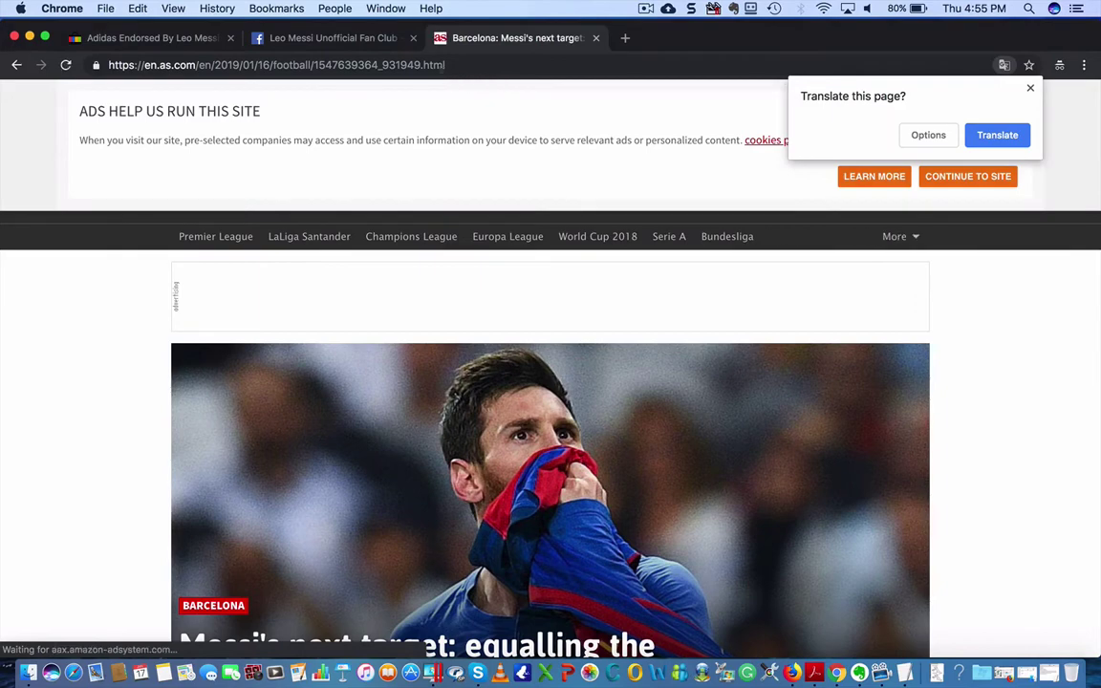
left_click(191, 64)
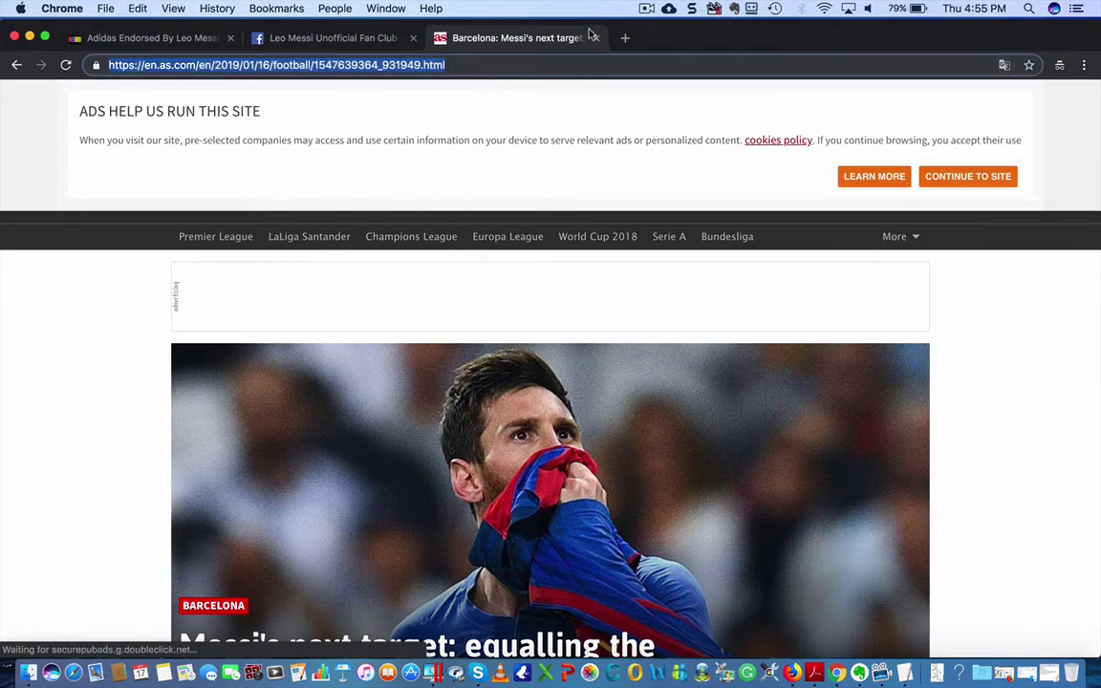